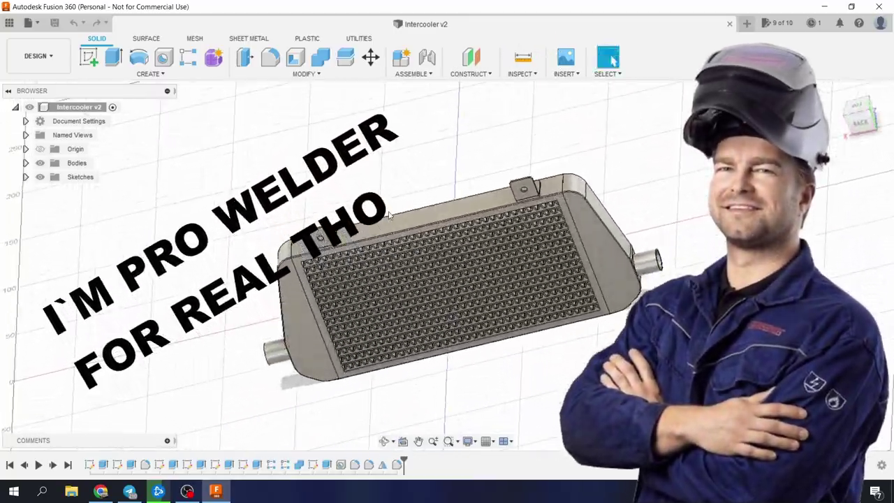
Inspect the intercooler from several sides and identify what each body contains by hiding and showing the listed bodies in turn.
{"action": "middle_click_drag", "start_coordinate": [412, 209], "coordinate": [365, 265], "text": "shift"}
{"action": "scroll", "coordinate": [489, 267], "scroll_direction": "down", "scroll_amount": 2}
{"action": "scroll", "coordinate": [303, 261], "scroll_direction": "up", "scroll_amount": 3}
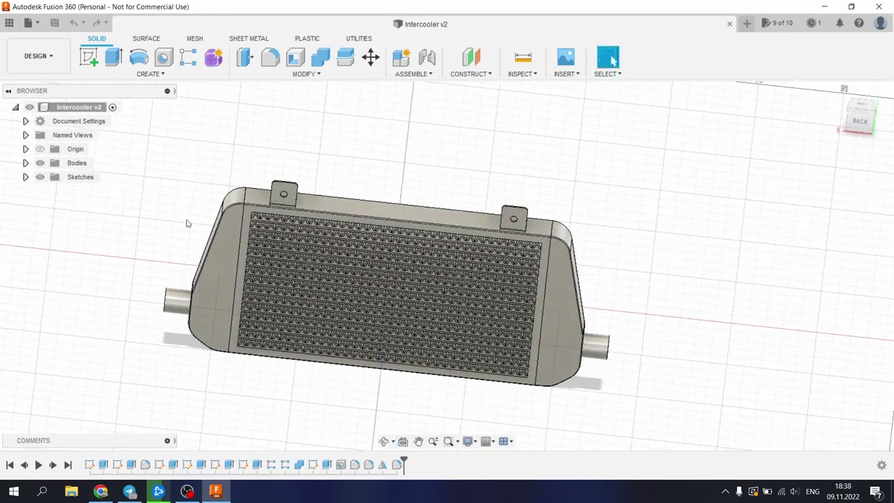
{"action": "left_click", "coordinate": [26, 163]}
{"action": "middle_click_drag", "start_coordinate": [215, 293], "coordinate": [402, 215], "text": "shift"}
{"action": "key", "text": "Escape"}
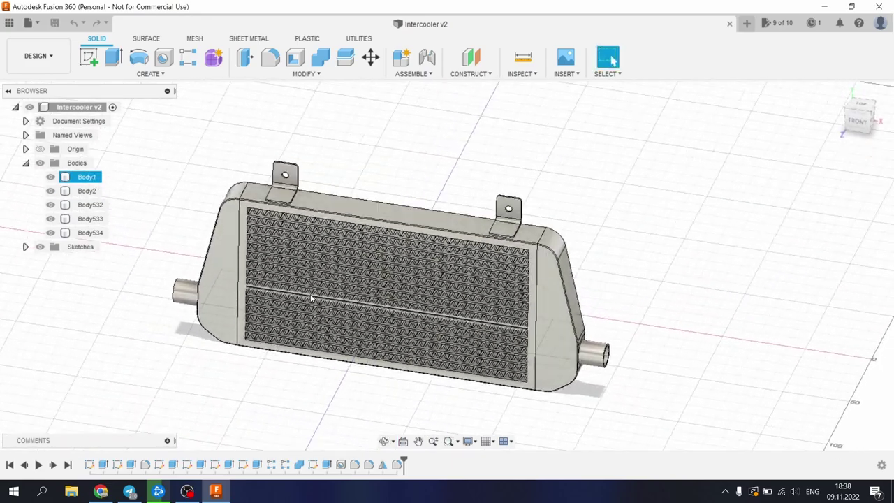
{"action": "middle_click_drag", "start_coordinate": [665, 287], "coordinate": [599, 287]}
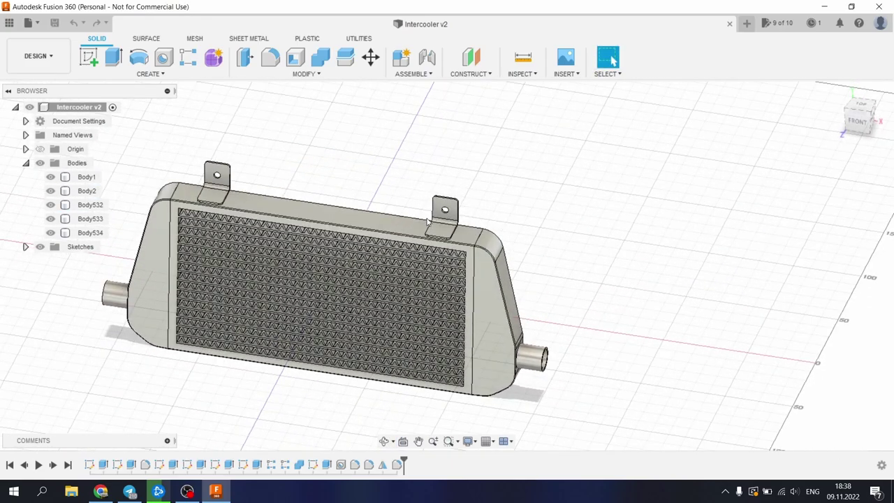
{"action": "left_click", "coordinate": [472, 285]}
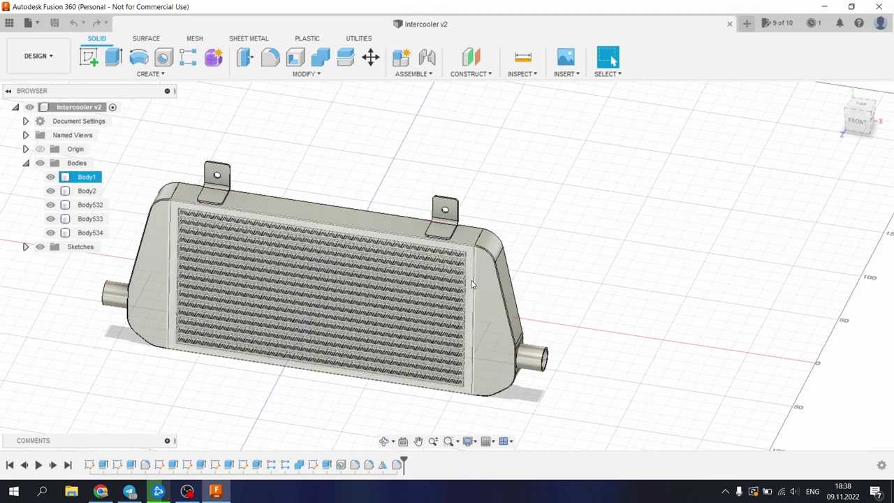
{"action": "left_click", "coordinate": [49, 178]}
{"action": "left_click", "coordinate": [50, 178]}
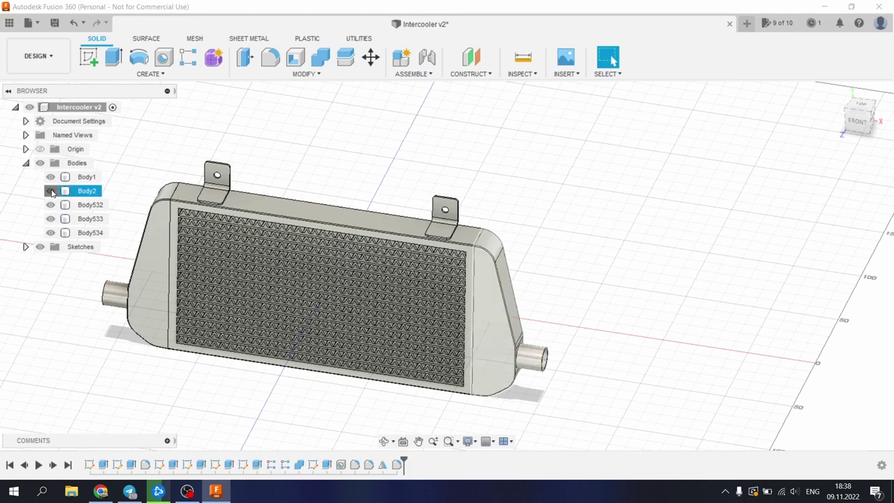
{"action": "left_click", "coordinate": [50, 191]}
{"action": "left_click", "coordinate": [50, 190]}
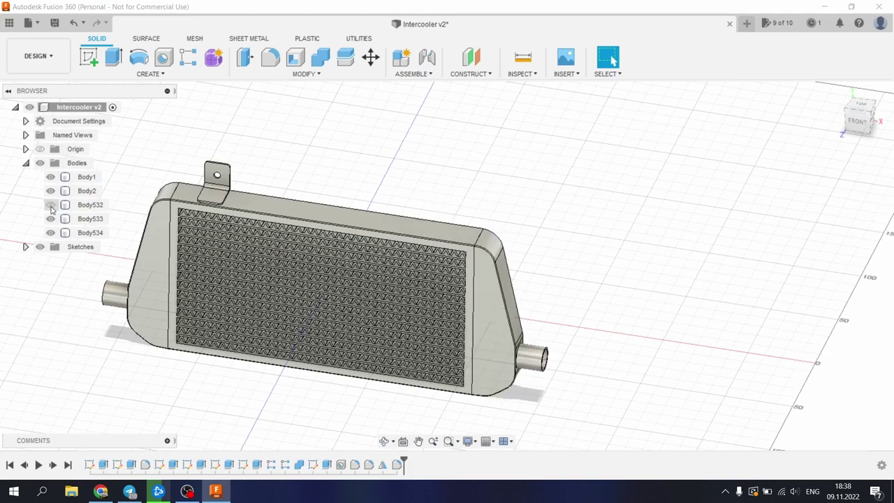
{"action": "left_click", "coordinate": [50, 219]}
{"action": "left_click", "coordinate": [50, 219]}
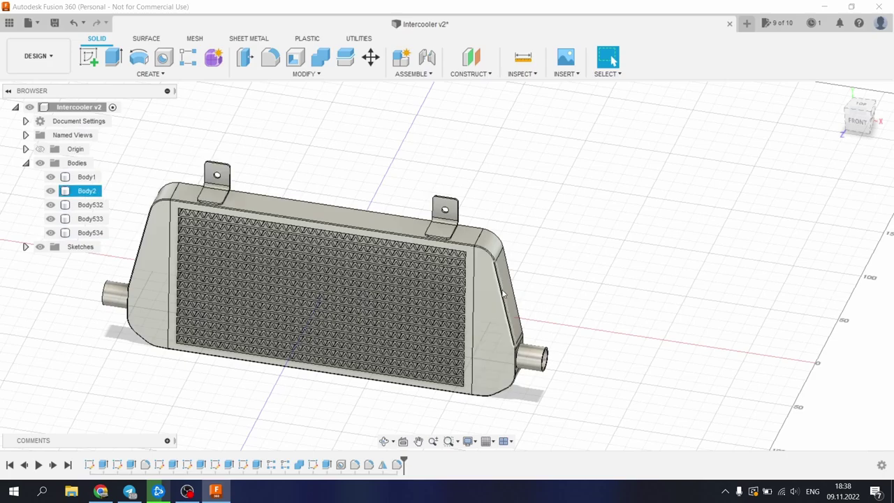
Hide the end tanks (Body2) to expose the upper corner of the intercooler core.
{"action": "middle_click_drag", "start_coordinate": [504, 292], "coordinate": [480, 293], "text": "shift"}
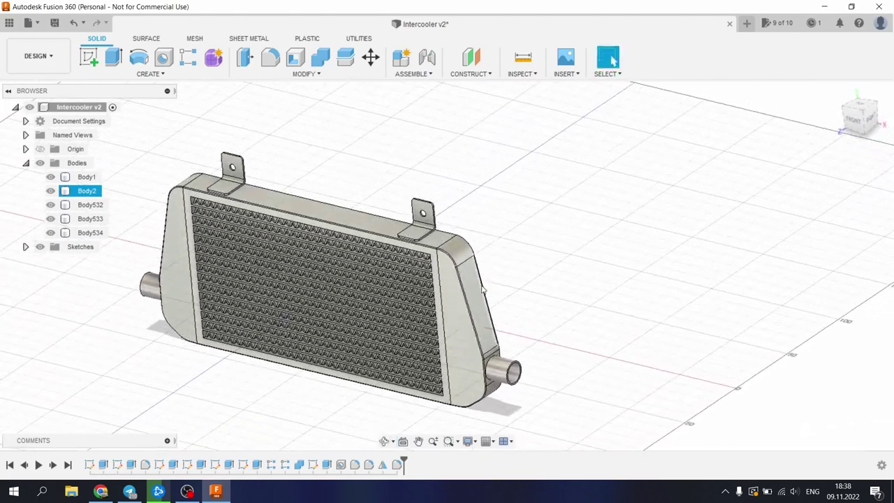
{"action": "scroll", "coordinate": [476, 308], "scroll_direction": "down", "scroll_amount": 2}
{"action": "scroll", "coordinate": [479, 389], "scroll_direction": "up", "scroll_amount": 5}
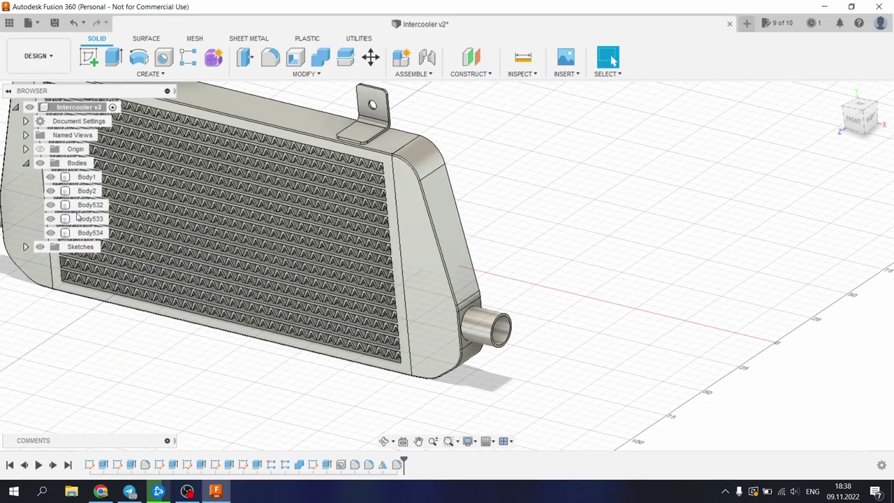
{"action": "left_click", "coordinate": [51, 191]}
{"action": "scroll", "coordinate": [415, 171], "scroll_direction": "up", "scroll_amount": 5}
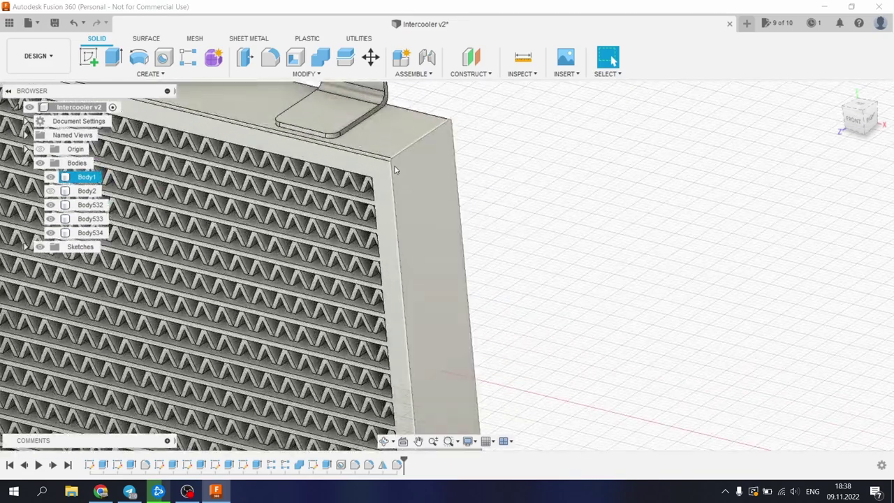
{"action": "scroll", "coordinate": [415, 171], "scroll_direction": "down", "scroll_amount": 4}
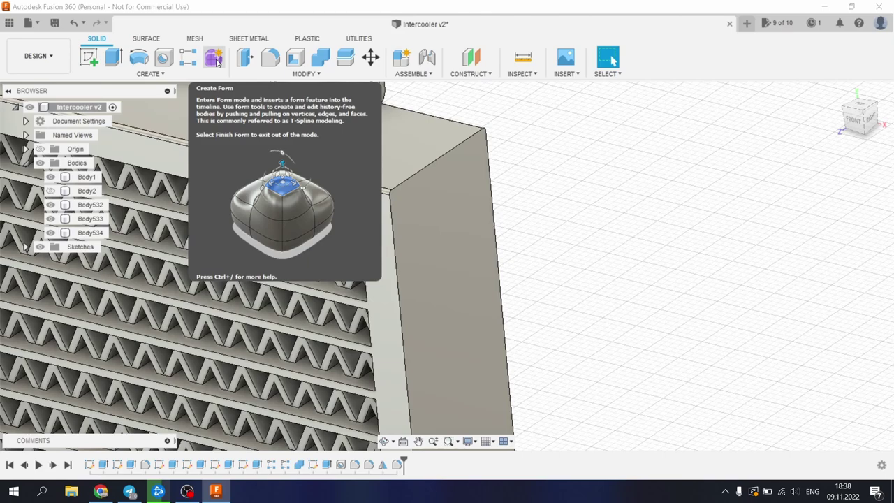
Create a form containing a quadball 1.50 mm in diameter with 2 span faces at the core's exposed upper corner.
{"action": "left_click", "coordinate": [215, 60]}
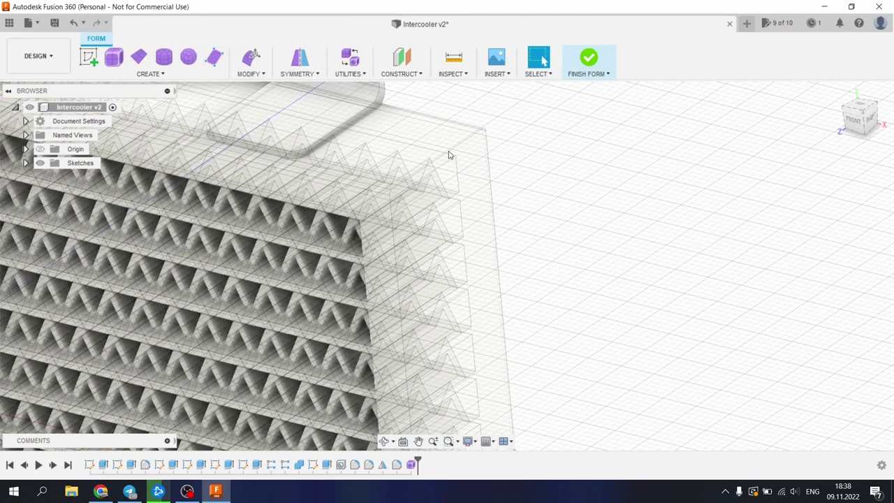
{"action": "scroll", "coordinate": [391, 192], "scroll_direction": "up", "scroll_amount": 3}
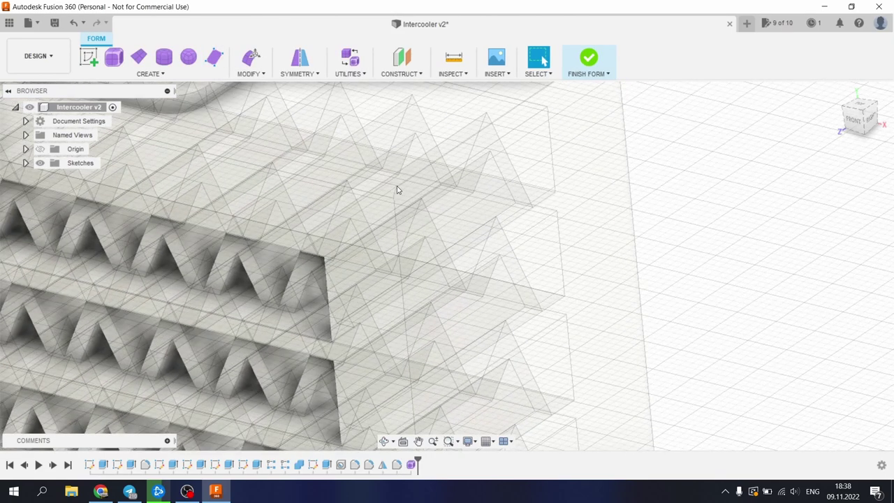
{"action": "middle_click_drag", "start_coordinate": [405, 190], "coordinate": [430, 186], "text": "shift"}
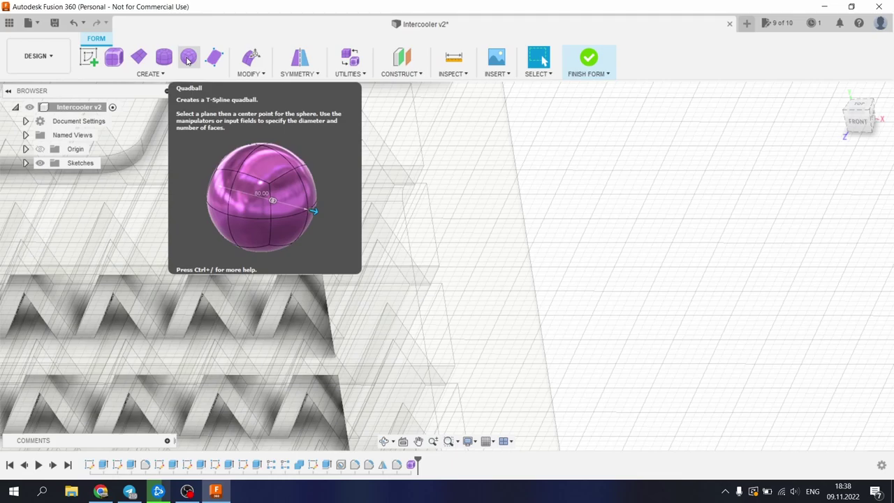
{"action": "left_click", "coordinate": [188, 59]}
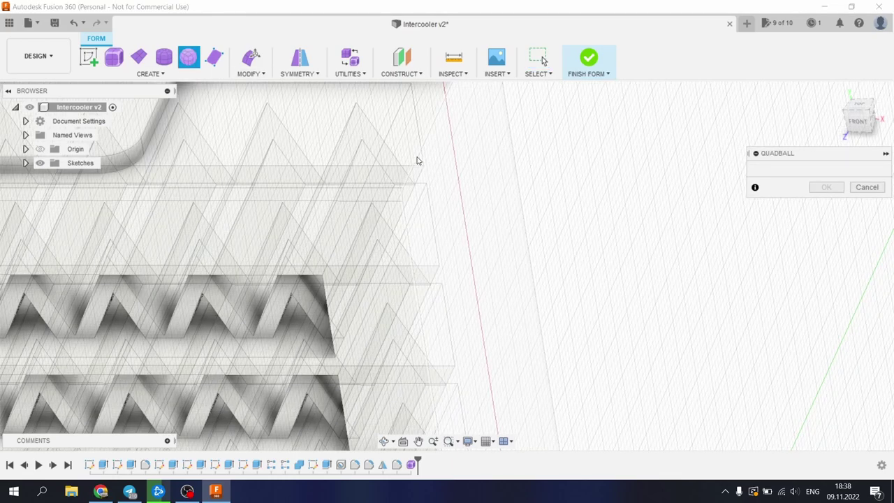
{"action": "middle_click_drag", "start_coordinate": [417, 160], "coordinate": [383, 200], "text": "shift"}
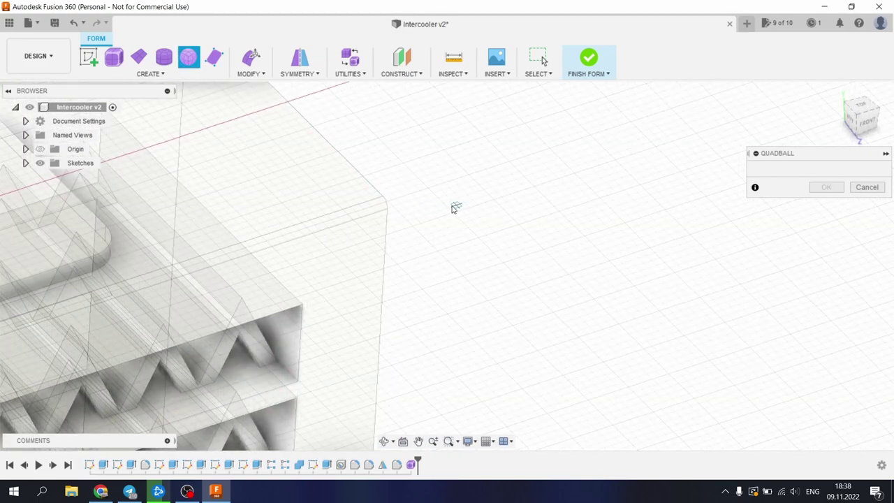
{"action": "left_click", "coordinate": [381, 199]}
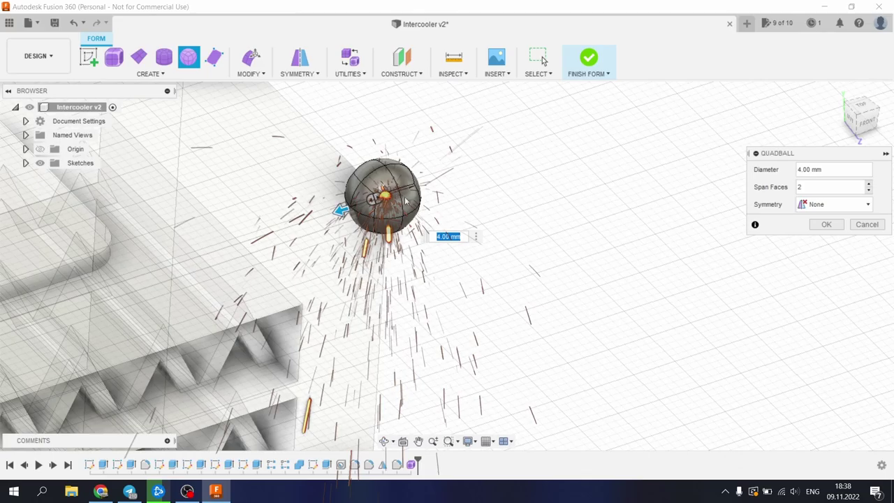
{"action": "middle_click_drag", "start_coordinate": [391, 196], "coordinate": [477, 131], "text": "shift"}
{"action": "middle_click_drag", "start_coordinate": [408, 200], "coordinate": [363, 164], "text": "shift"}
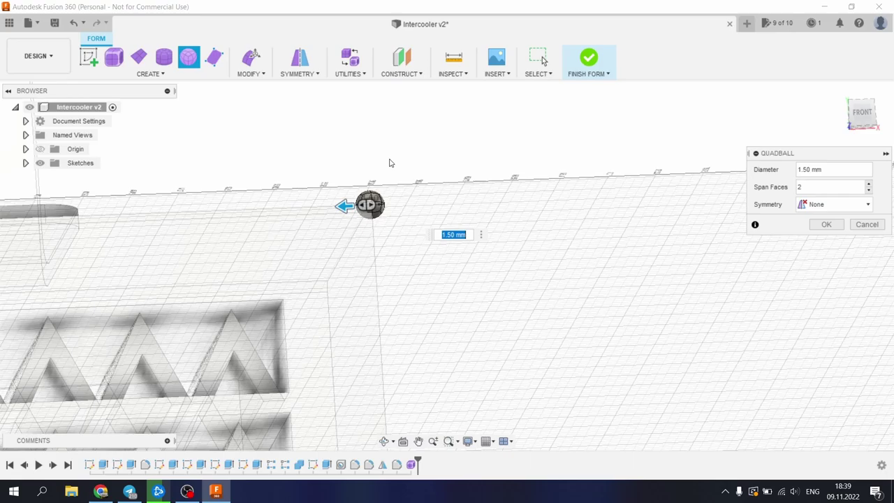
{"action": "middle_click_drag", "start_coordinate": [390, 162], "coordinate": [417, 201], "text": "shift"}
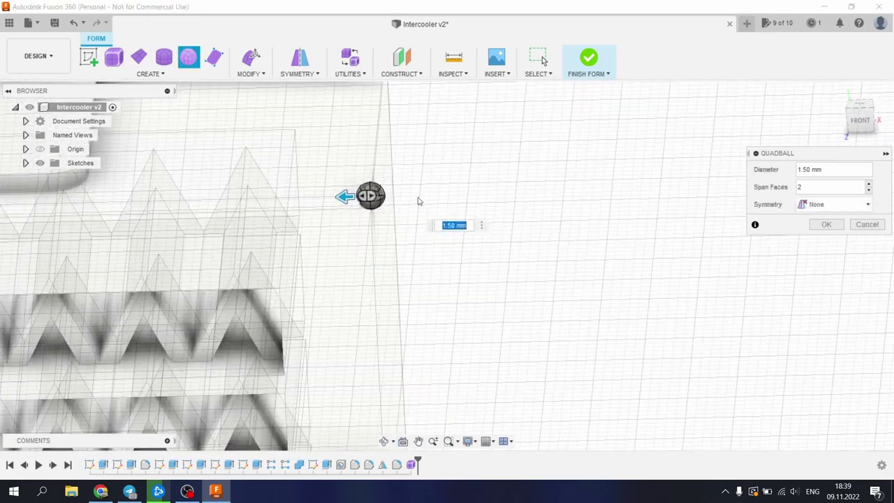
{"action": "left_click", "coordinate": [827, 224]}
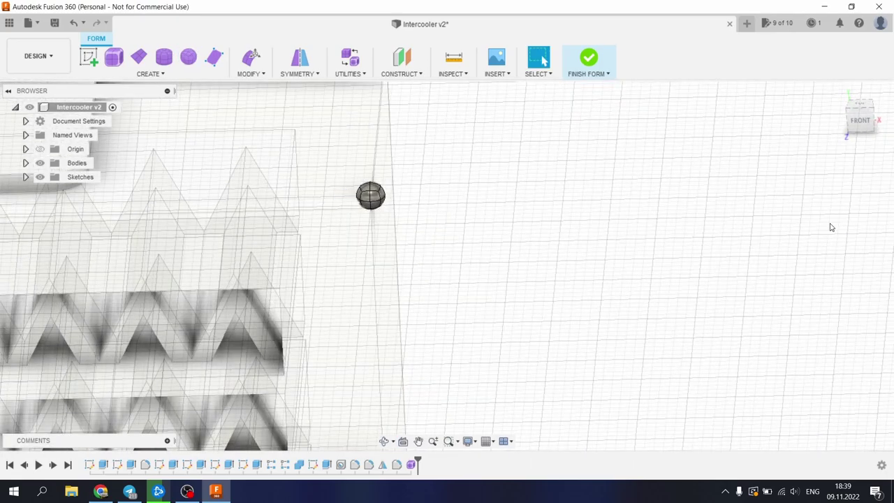
Edit the form to lower the ball's upper back vertex and push its top center vertex down by 0.50 mm.
{"action": "middle_click_drag", "start_coordinate": [410, 201], "coordinate": [314, 173], "text": "shift"}
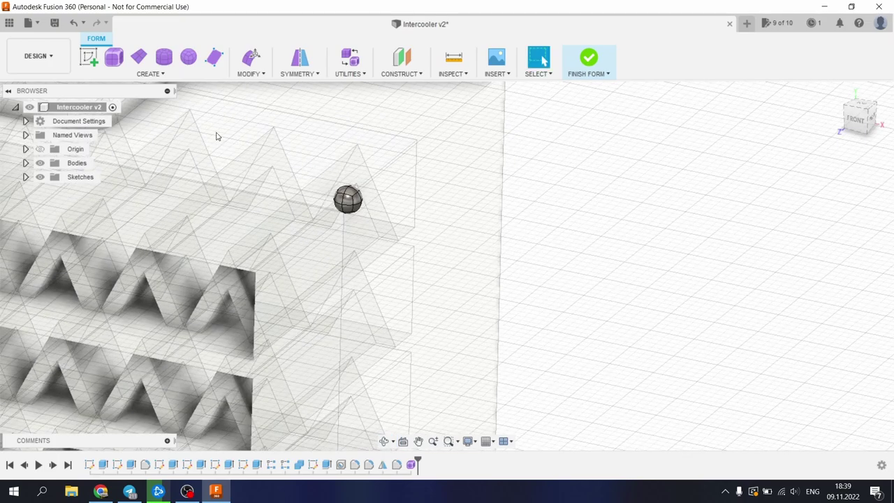
{"action": "left_click", "coordinate": [243, 65]}
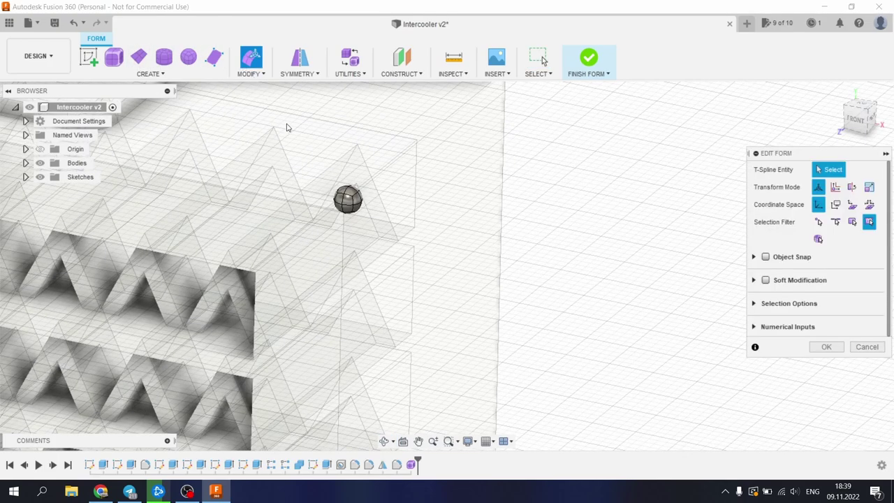
{"action": "scroll", "coordinate": [342, 193], "scroll_direction": "up", "scroll_amount": 5}
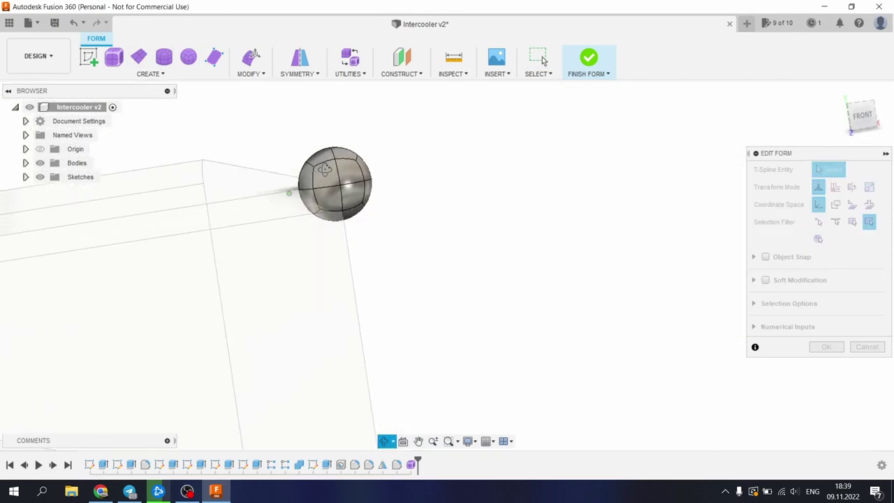
{"action": "middle_click_drag", "start_coordinate": [325, 170], "coordinate": [398, 140], "text": "shift"}
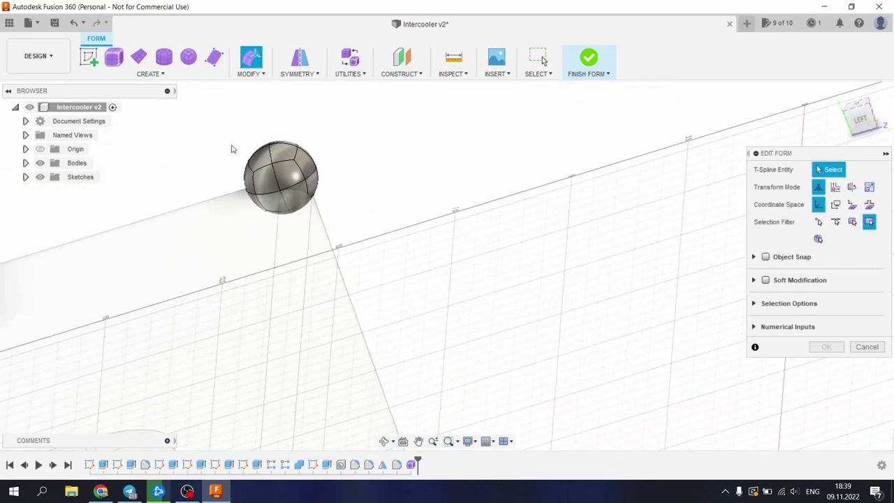
{"action": "scroll", "coordinate": [282, 139], "scroll_direction": "up", "scroll_amount": 2}
{"action": "mouse_move", "coordinate": [290, 149]}
{"action": "middle_mouse_down", "text": "shift"}
{"action": "mouse_move", "coordinate": [335, 134]}
{"action": "mouse_move", "coordinate": [279, 151]}
{"action": "middle_mouse_up", "text": "shift"}
{"action": "left_click", "coordinate": [254, 172]}
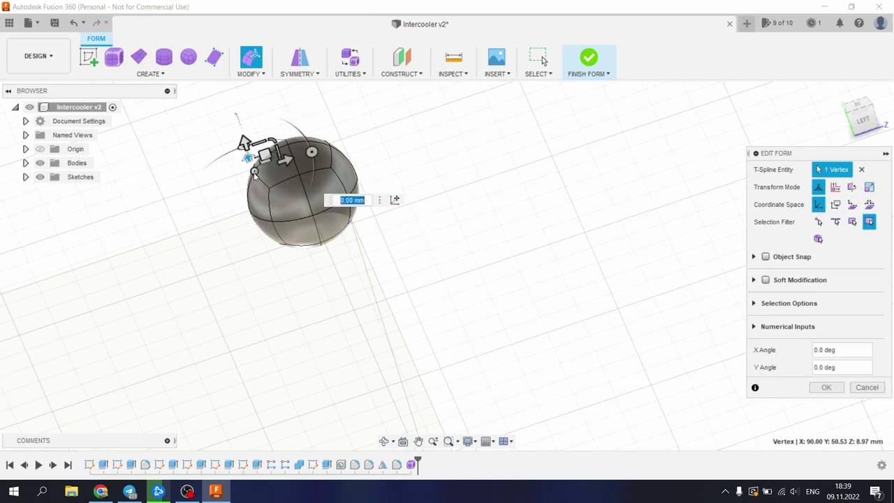
{"action": "left_click_drag", "start_coordinate": [244, 142], "coordinate": [257, 182]}
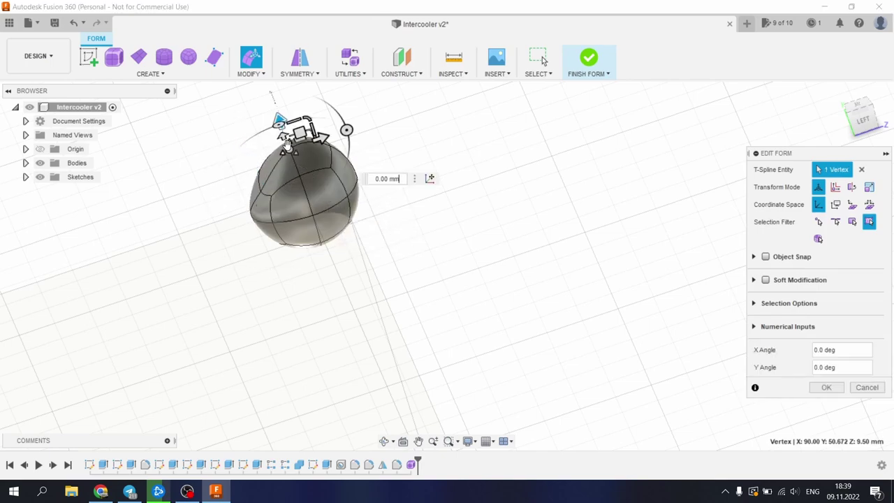
{"action": "left_click_drag", "start_coordinate": [279, 119], "coordinate": [292, 152]}
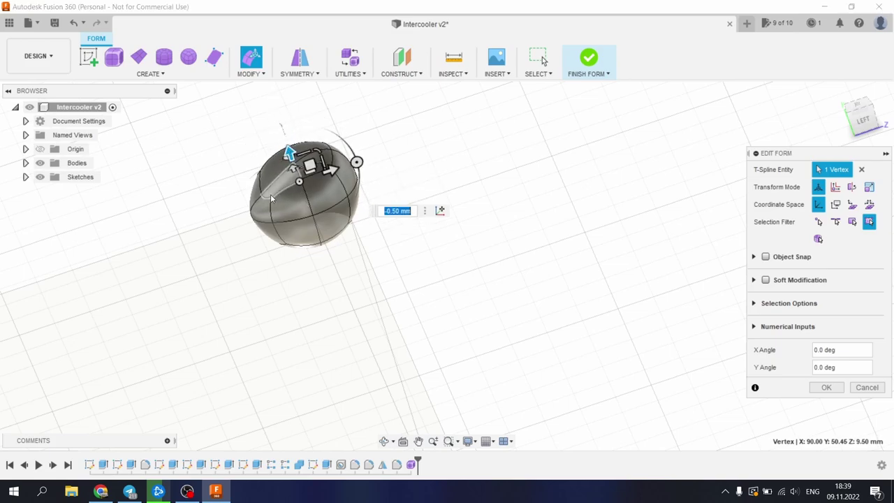
Pull the ball's two opposite upper side vertices inward along X, moving the first one 0.30 mm.
{"action": "middle_click_drag", "start_coordinate": [270, 198], "coordinate": [339, 158], "text": "shift"}
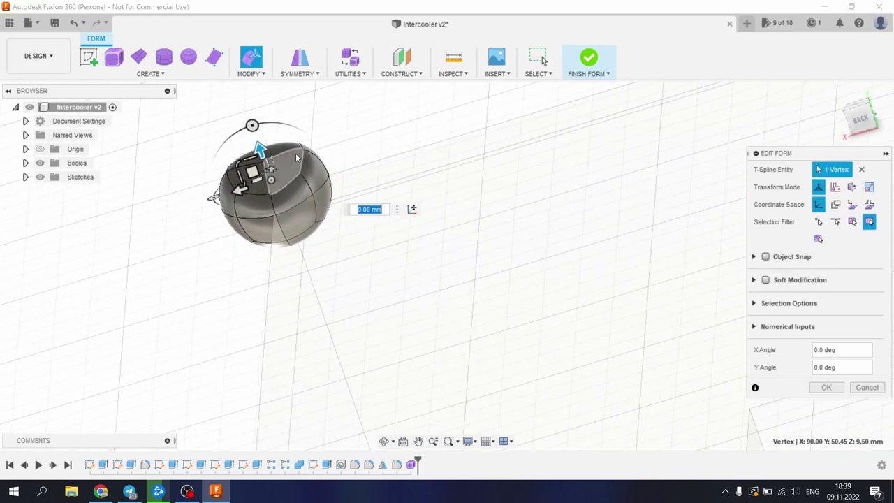
{"action": "left_click", "coordinate": [303, 149]}
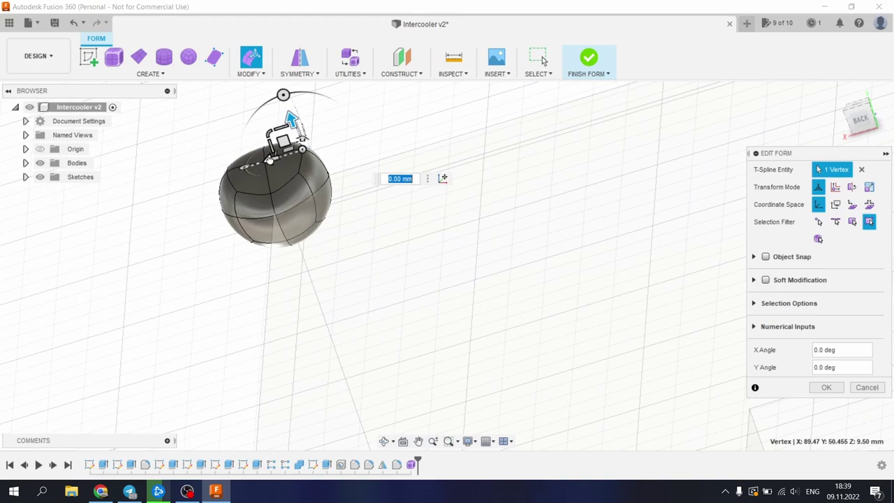
{"action": "left_click_drag", "start_coordinate": [269, 160], "coordinate": [253, 162]}
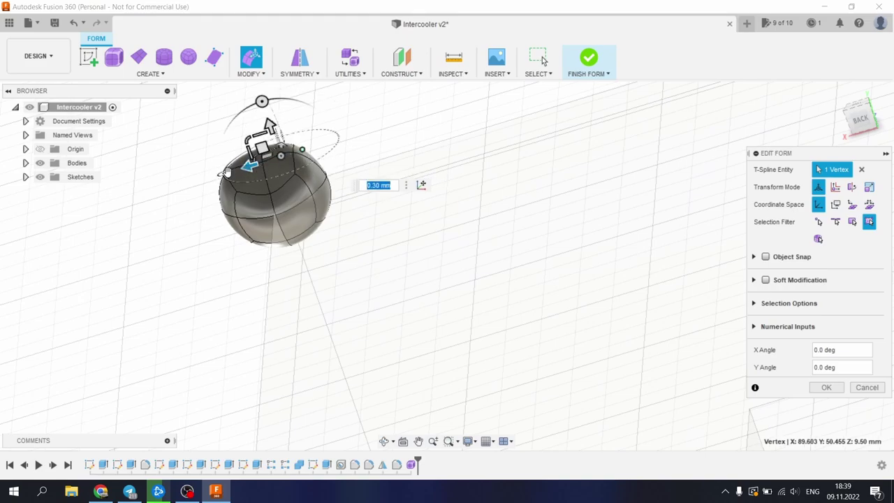
{"action": "middle_click_drag", "start_coordinate": [313, 140], "coordinate": [441, 123], "text": "shift"}
{"action": "scroll", "coordinate": [441, 123], "scroll_direction": "down", "scroll_amount": 3}
{"action": "scroll", "coordinate": [365, 172], "scroll_direction": "up", "scroll_amount": 5}
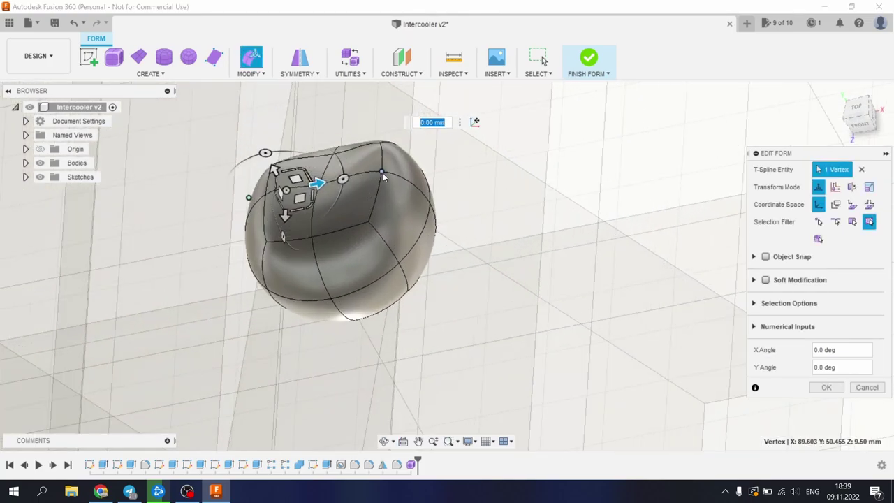
{"action": "left_click", "coordinate": [382, 173]}
{"action": "left_click_drag", "start_coordinate": [413, 164], "coordinate": [379, 172]}
{"action": "middle_click_drag", "start_coordinate": [277, 157], "coordinate": [329, 196], "text": "shift"}
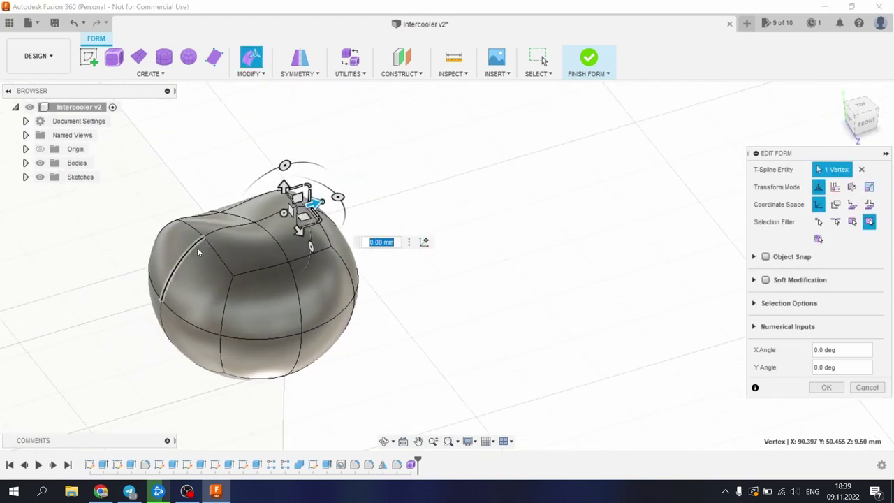
Select both upper side vertices of the ball together and move them downward to flatten the top.
{"action": "left_click", "coordinate": [218, 256]}
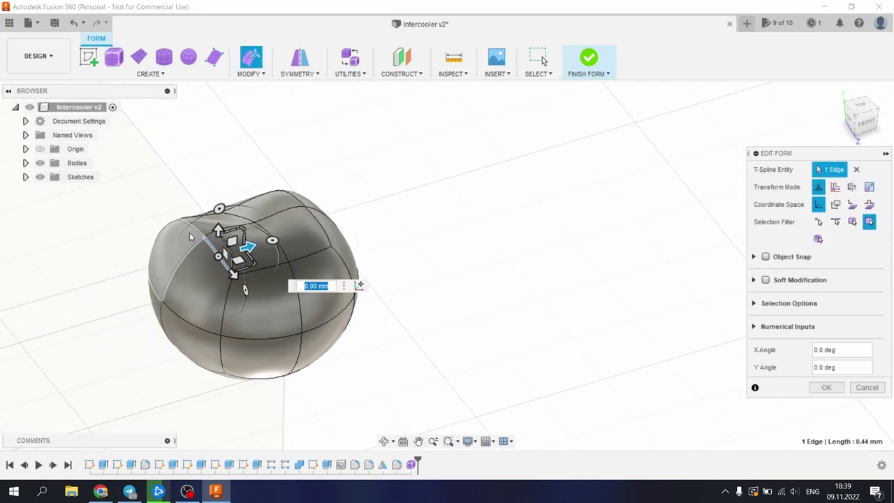
{"action": "left_click", "coordinate": [218, 224]}
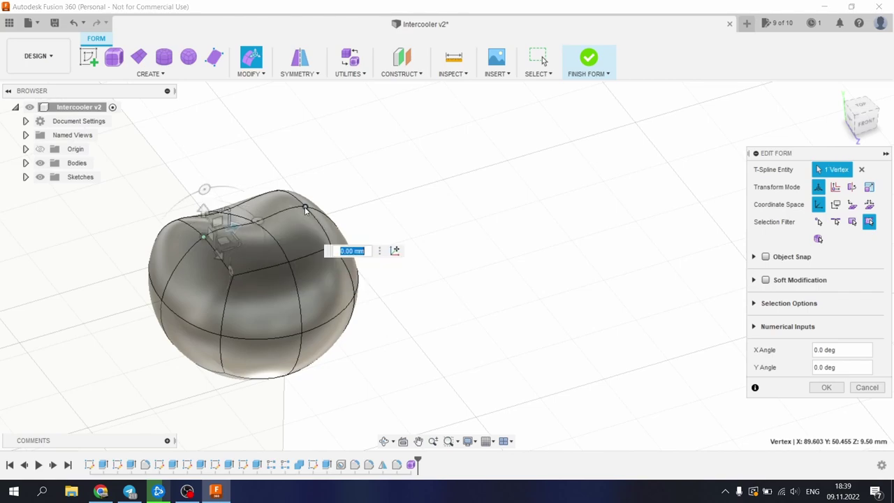
{"action": "left_click", "coordinate": [305, 209], "text": "shift"}
{"action": "left_click_drag", "start_coordinate": [257, 195], "coordinate": [263, 242]}
Pull the ball's two opposite back corner vertices inward along X to narrow its back side.
{"action": "middle_click_drag", "start_coordinate": [345, 213], "coordinate": [313, 280], "text": "shift"}
{"action": "left_click", "coordinate": [292, 279]}
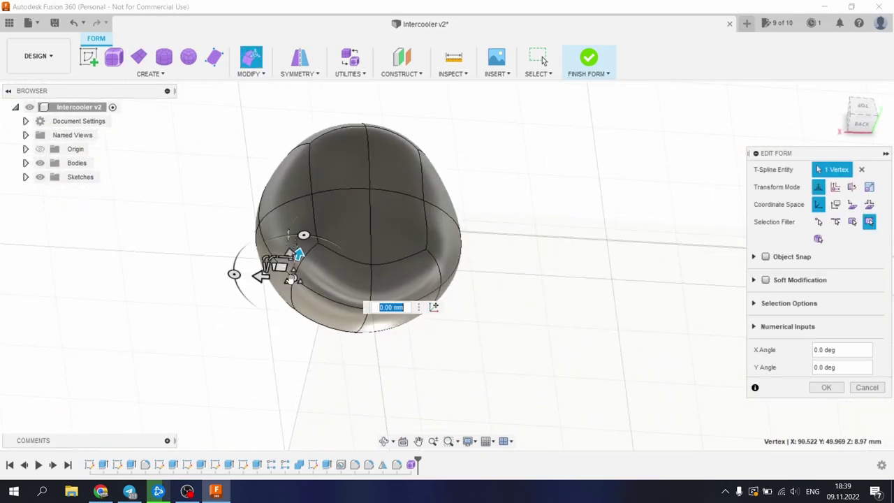
{"action": "left_click_drag", "start_coordinate": [276, 278], "coordinate": [393, 287]}
{"action": "left_click", "coordinate": [440, 289]}
{"action": "middle_click_drag", "start_coordinate": [294, 236], "coordinate": [314, 216], "text": "shift"}
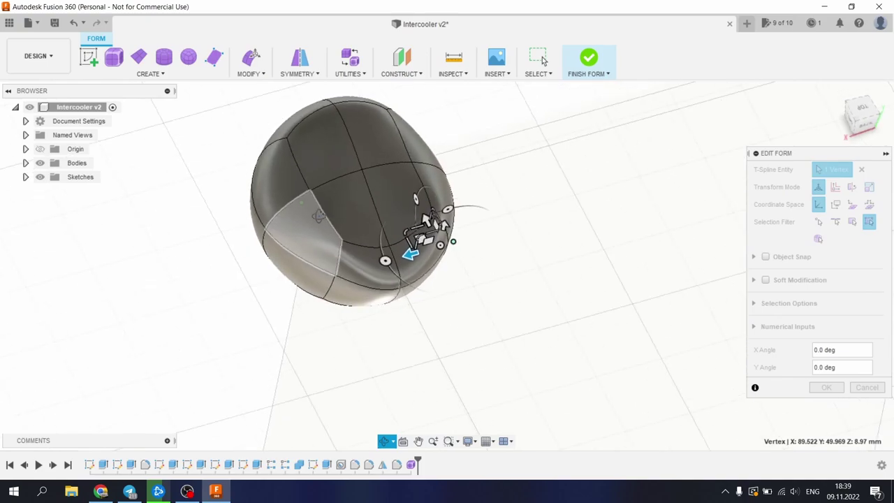
Move the outermost vertex on each side of the ball inward along X to narrow its middle.
{"action": "left_click", "coordinate": [265, 230]}
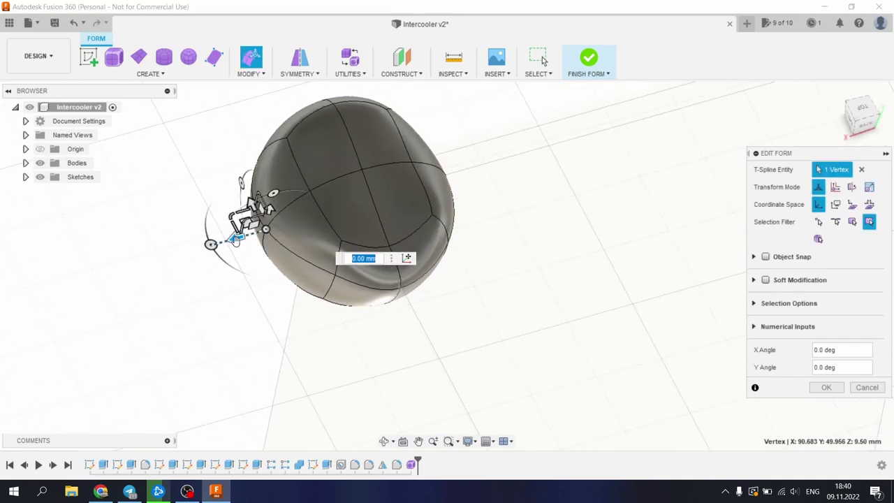
{"action": "left_click_drag", "start_coordinate": [236, 239], "coordinate": [264, 231]}
{"action": "left_click_drag", "start_coordinate": [322, 217], "coordinate": [321, 217]}
{"action": "middle_click_drag", "start_coordinate": [321, 217], "coordinate": [450, 201], "text": "shift"}
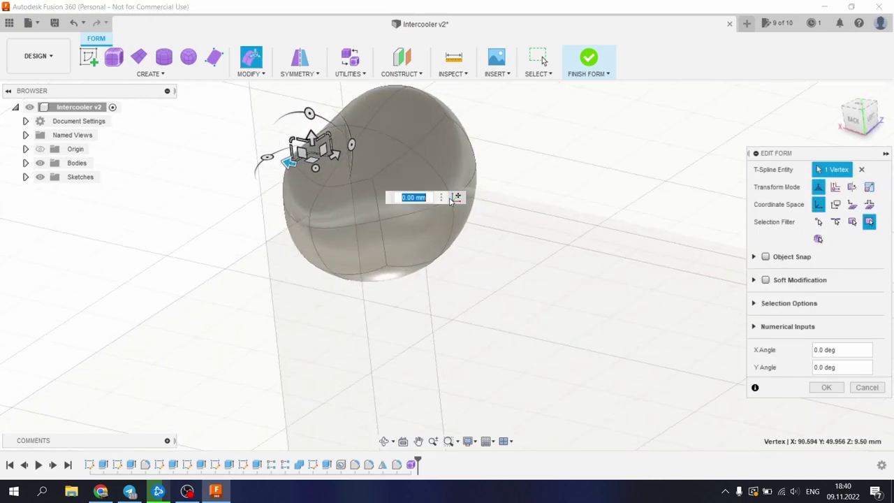
{"action": "middle_click_drag", "start_coordinate": [524, 150], "coordinate": [496, 192], "text": "shift"}
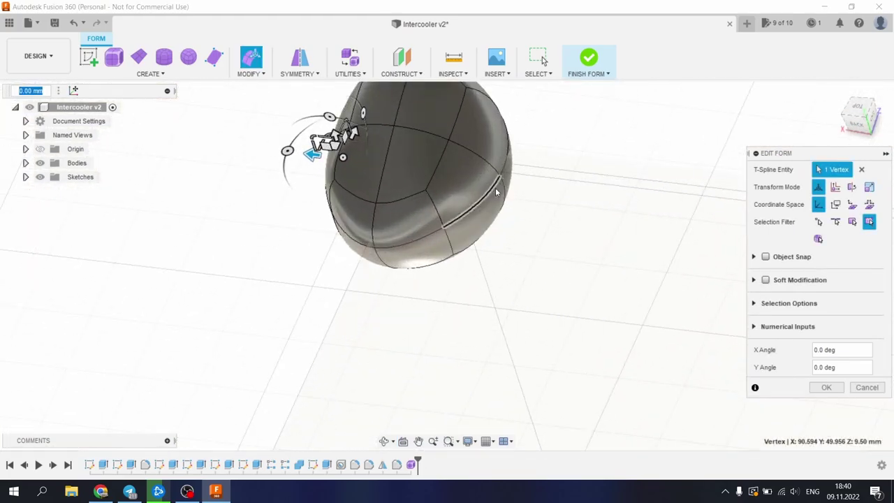
{"action": "left_click", "coordinate": [499, 176]}
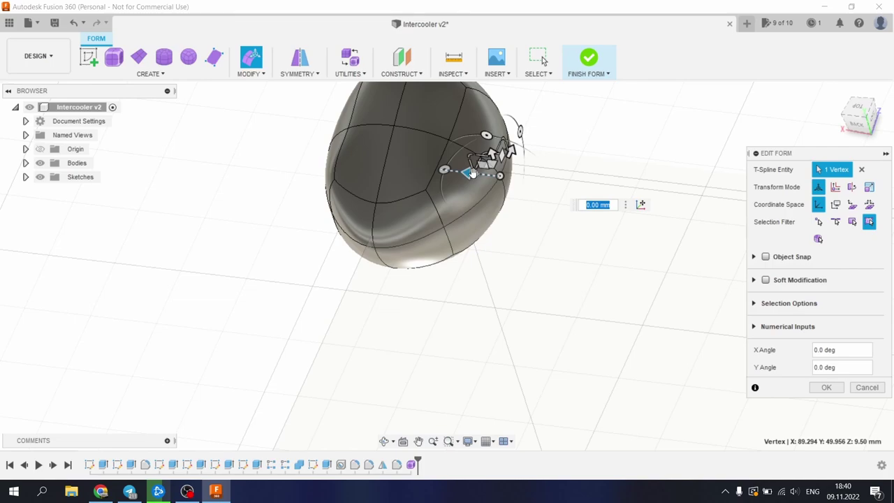
{"action": "left_click_drag", "start_coordinate": [471, 174], "coordinate": [443, 171]}
{"action": "middle_click_drag", "start_coordinate": [482, 203], "coordinate": [591, 181], "text": "shift"}
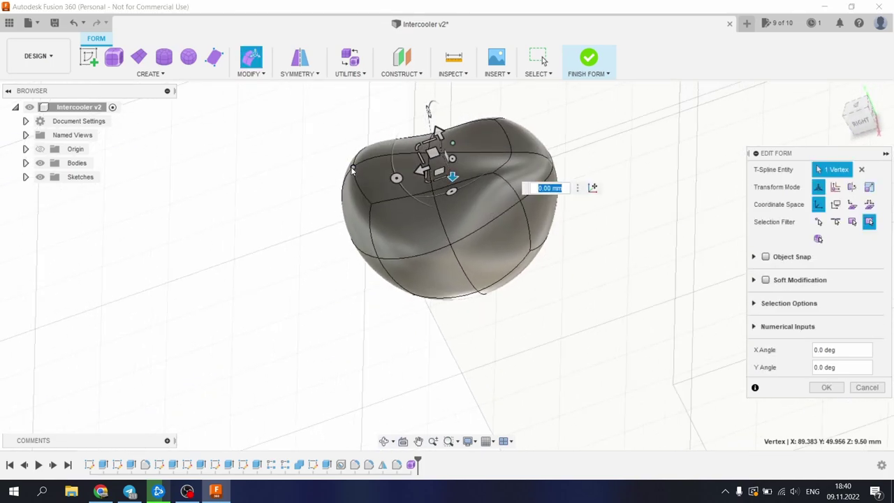
Lower the ball's top edge running toward the front by 0.20 mm, and lower the pair of upper back corner vertices together.
{"action": "left_click", "coordinate": [407, 153]}
{"action": "left_click_drag", "start_coordinate": [375, 133], "coordinate": [389, 156]}
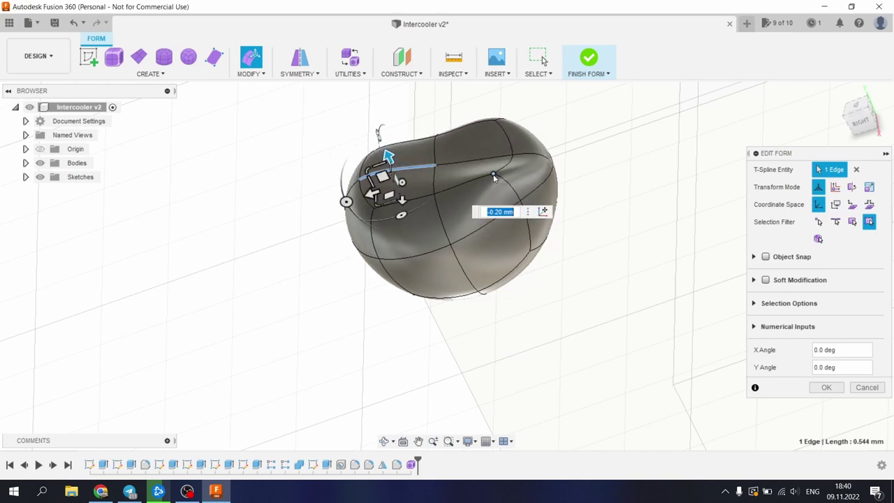
{"action": "left_click", "coordinate": [494, 176]}
{"action": "left_click", "coordinate": [493, 121], "text": "shift"}
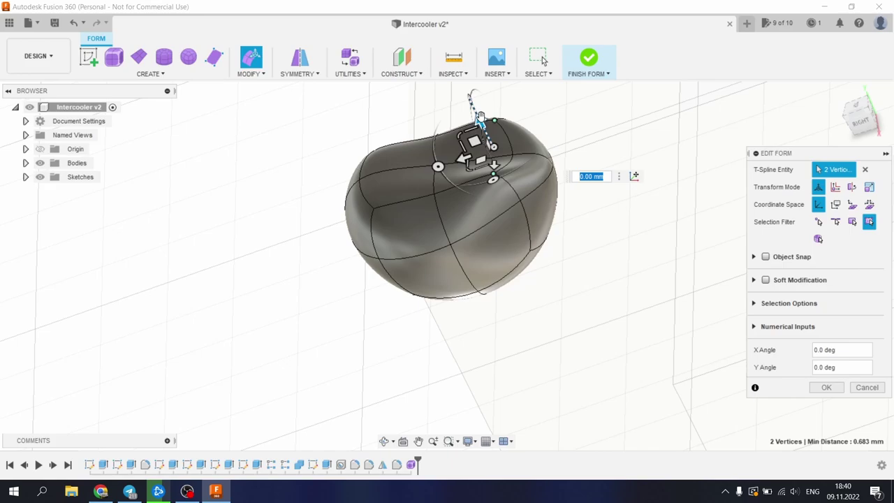
{"action": "left_click_drag", "start_coordinate": [480, 116], "coordinate": [503, 150]}
Lower the ball's upper front center edge by about 0.30 mm, and move both upper front corner vertices down together.
{"action": "middle_click_drag", "start_coordinate": [395, 163], "coordinate": [539, 81], "text": "shift"}
{"action": "left_click", "coordinate": [450, 148]}
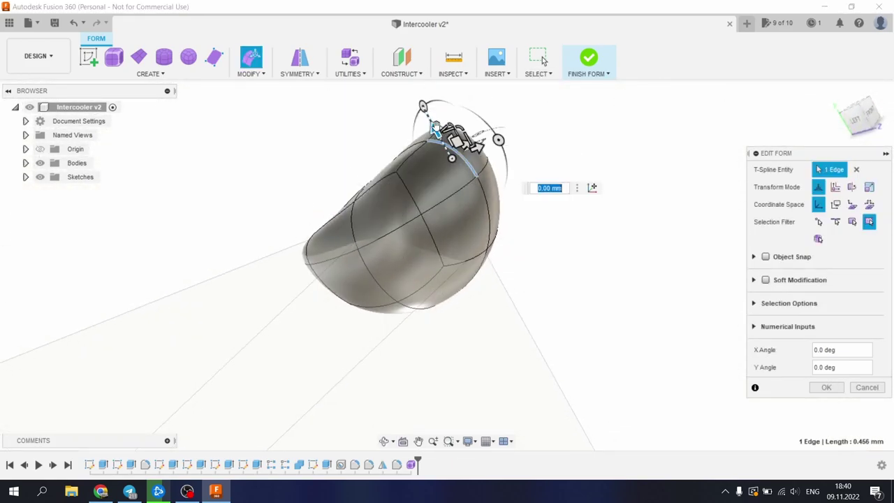
{"action": "left_click_drag", "start_coordinate": [434, 128], "coordinate": [455, 165]}
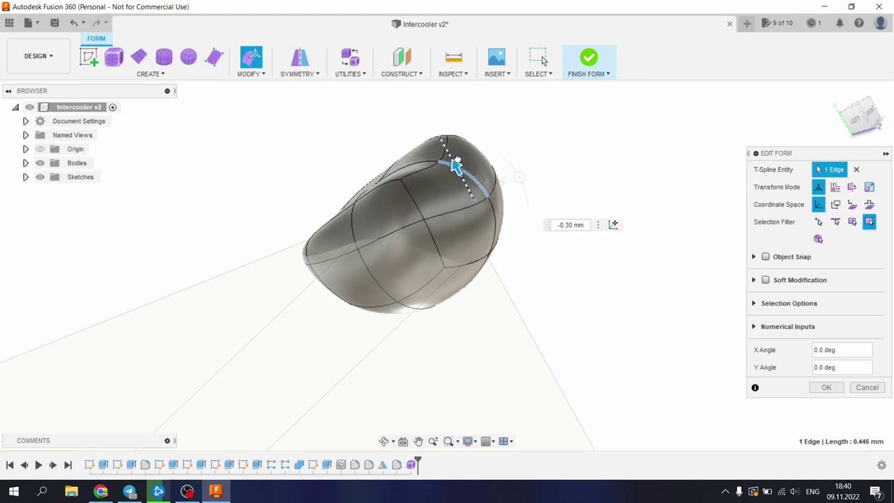
{"action": "middle_click_drag", "start_coordinate": [483, 113], "coordinate": [380, 143], "text": "shift"}
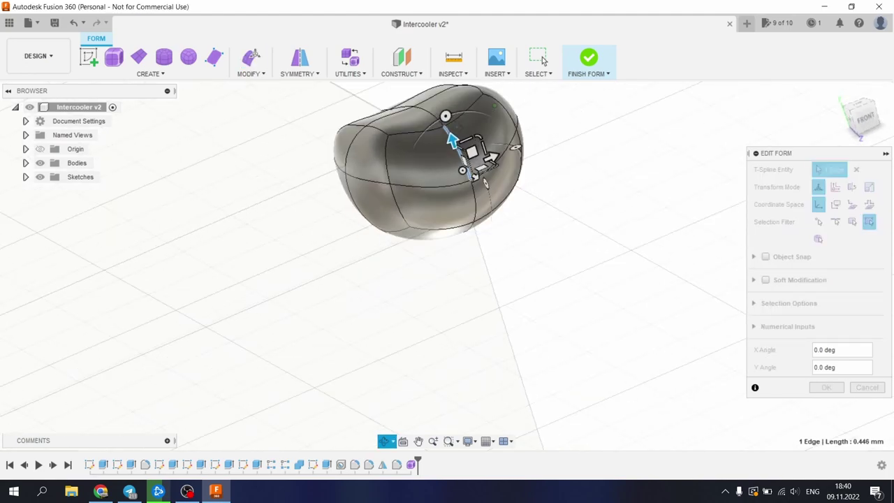
{"action": "left_click", "coordinate": [389, 137]}
{"action": "scroll", "coordinate": [443, 193], "scroll_direction": "down", "scroll_amount": 1}
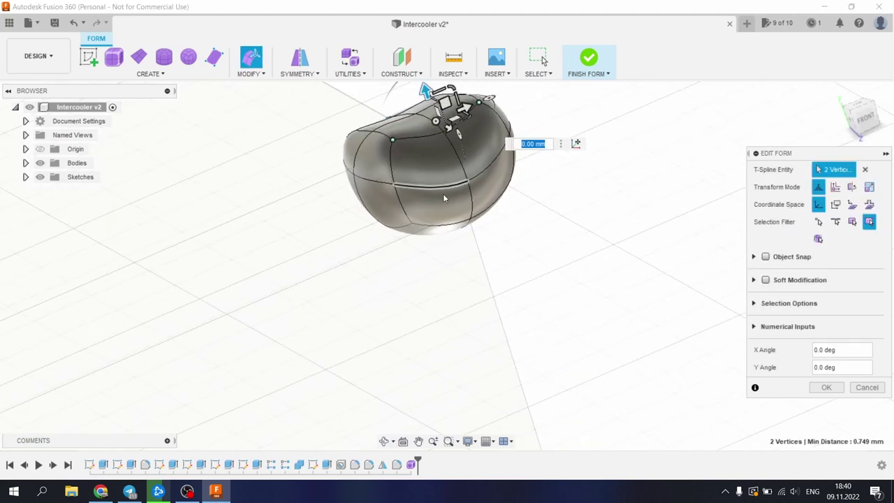
{"action": "middle_click_drag", "start_coordinate": [442, 193], "coordinate": [449, 245]}
{"action": "left_click_drag", "start_coordinate": [431, 138], "coordinate": [440, 179]}
Raise the ball's top slightly and push its frontmost vertex inward along Z by 0.20 mm.
{"action": "middle_click_drag", "start_coordinate": [435, 129], "coordinate": [299, 141], "text": "shift"}
{"action": "left_click", "coordinate": [430, 166]}
{"action": "left_click_drag", "start_coordinate": [423, 155], "coordinate": [424, 143]}
{"action": "middle_click_drag", "start_coordinate": [505, 124], "coordinate": [517, 108], "text": "shift"}
{"action": "left_click", "coordinate": [342, 204]}
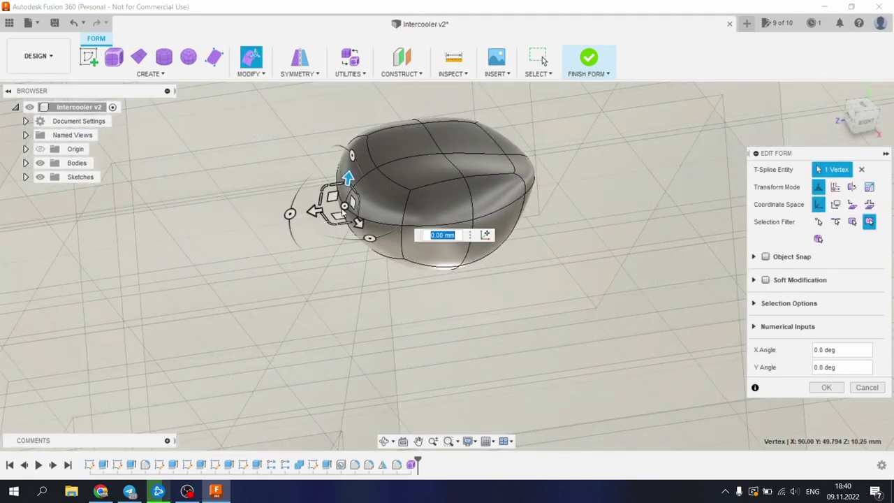
{"action": "left_click_drag", "start_coordinate": [312, 212], "coordinate": [338, 207]}
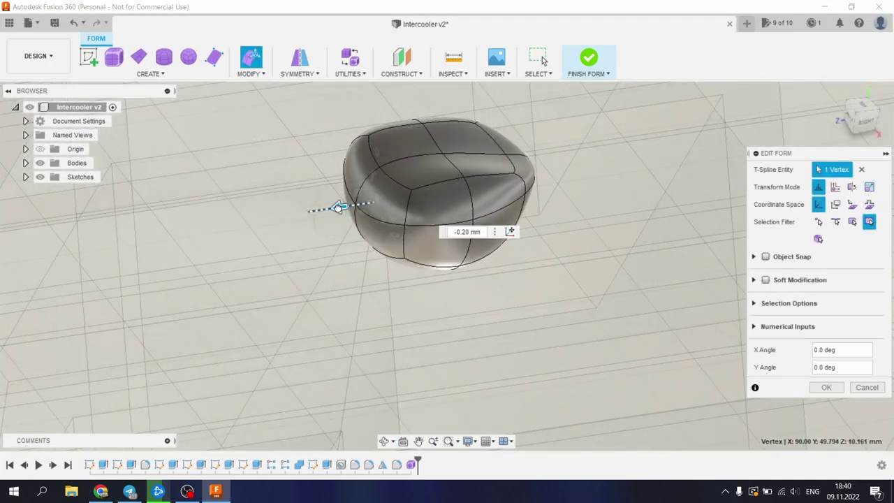
{"action": "middle_click_drag", "start_coordinate": [338, 207], "coordinate": [497, 271], "text": "shift"}
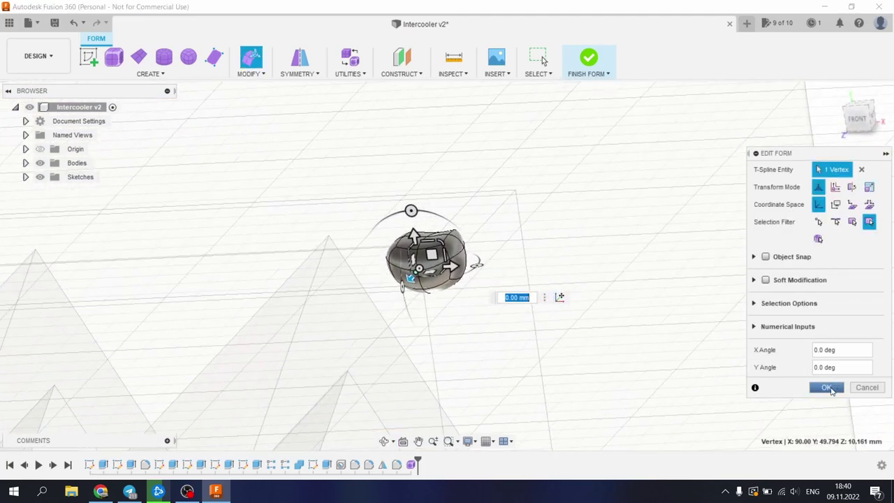
Apply the form edits and finish the form to return to the solid model.
{"action": "left_click", "coordinate": [828, 387]}
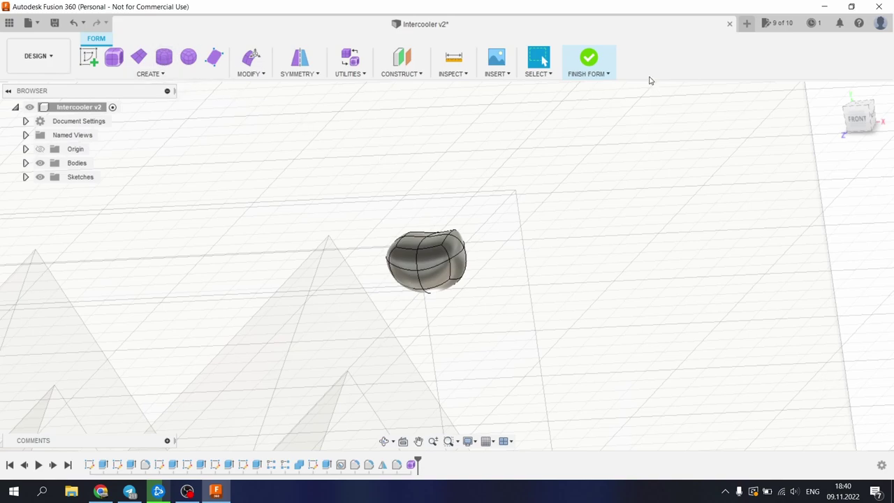
{"action": "left_click", "coordinate": [590, 59]}
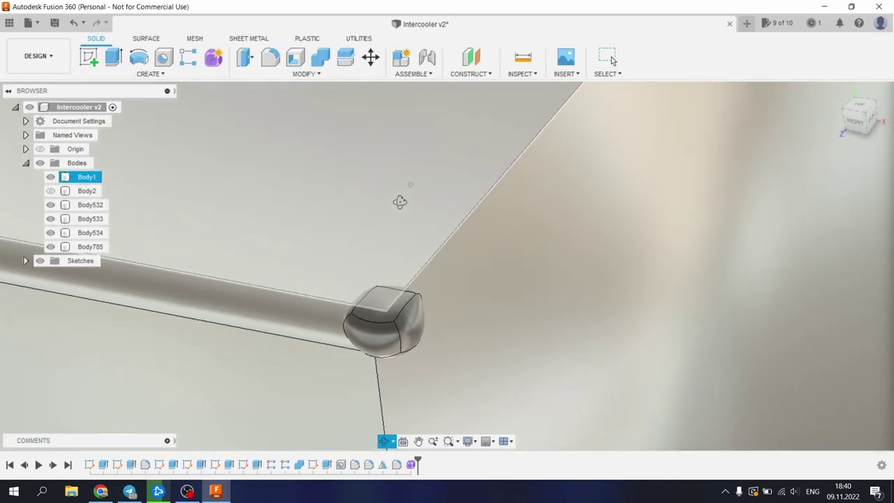
{"action": "key", "text": "Escape"}
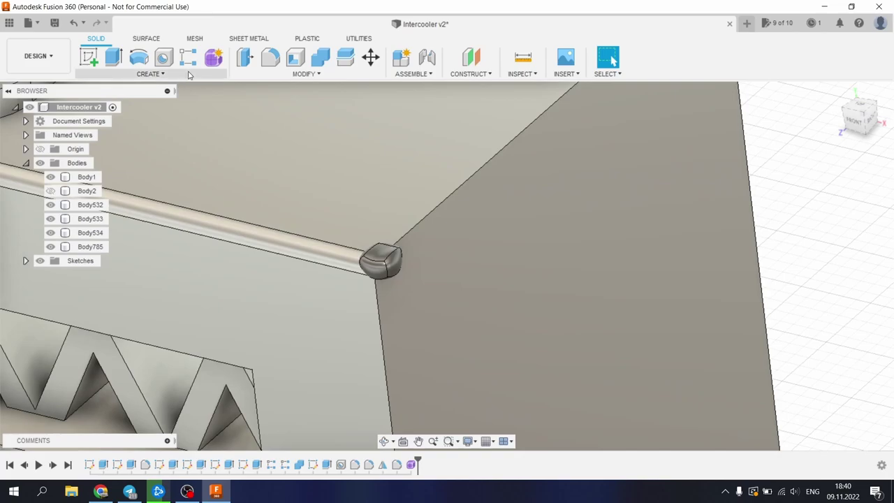
Start a Pattern on Path of the sculpted weld body along the edge loop of the core's end face.
{"action": "left_click", "coordinate": [174, 76]}
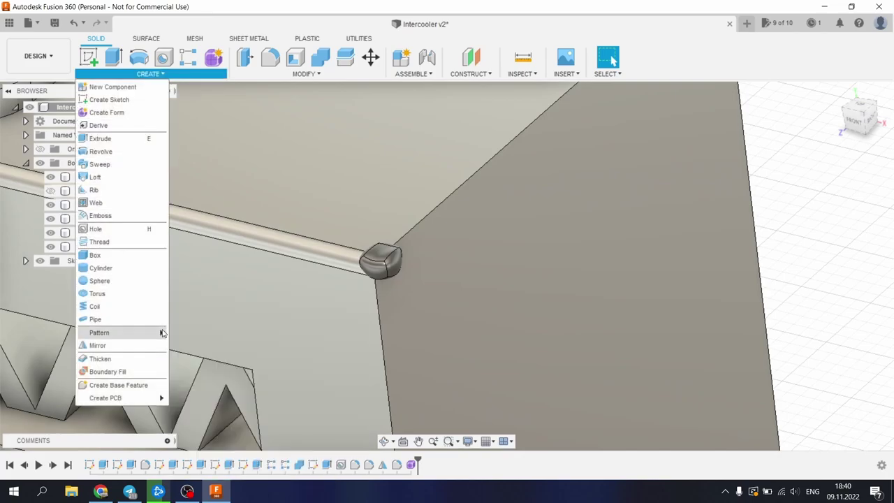
{"action": "mouse_move", "coordinate": [162, 333]}
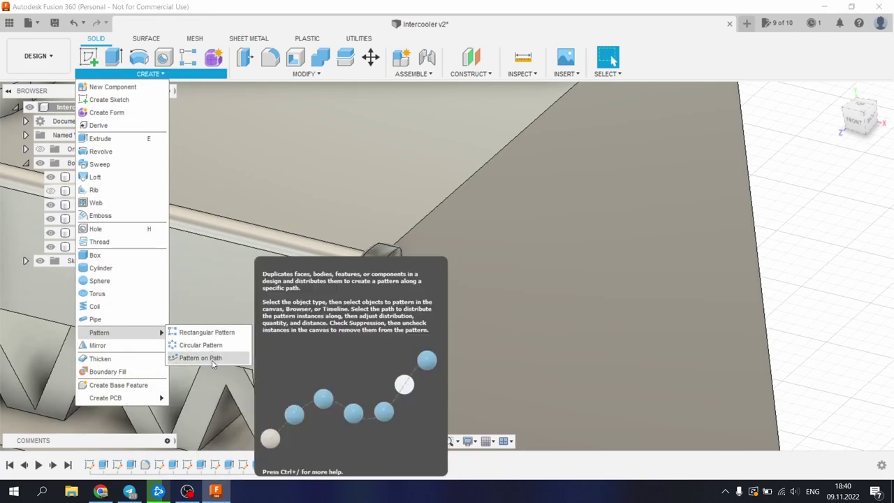
{"action": "left_click", "coordinate": [213, 360]}
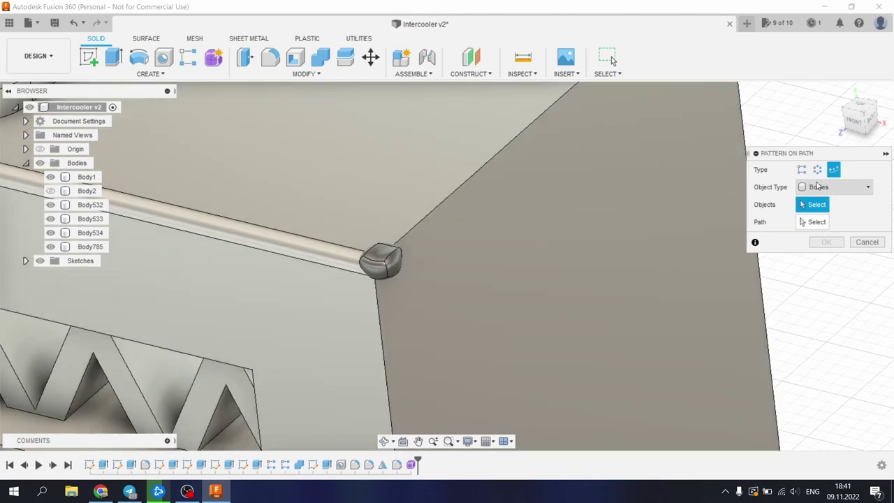
{"action": "left_click", "coordinate": [377, 261]}
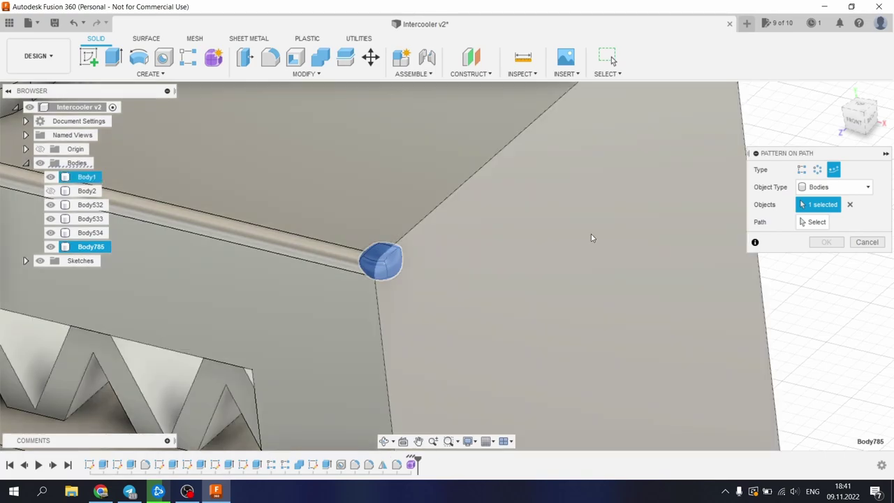
{"action": "left_click", "coordinate": [813, 222]}
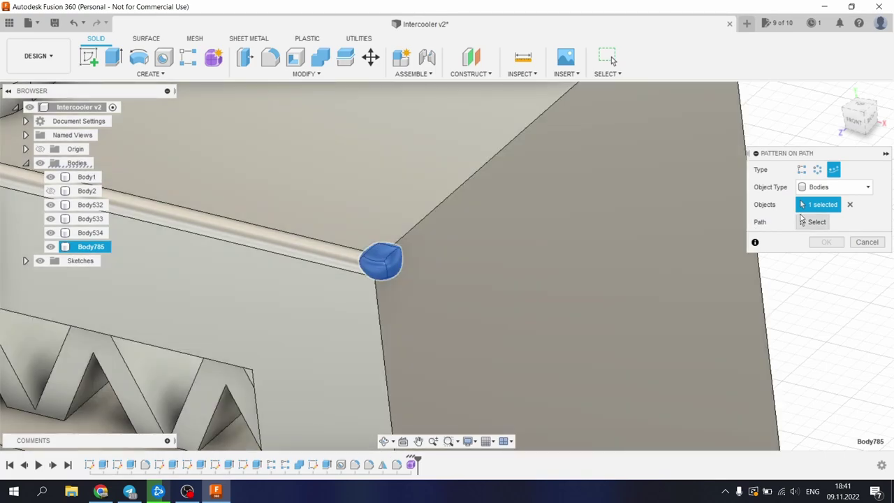
{"action": "left_click", "coordinate": [438, 209]}
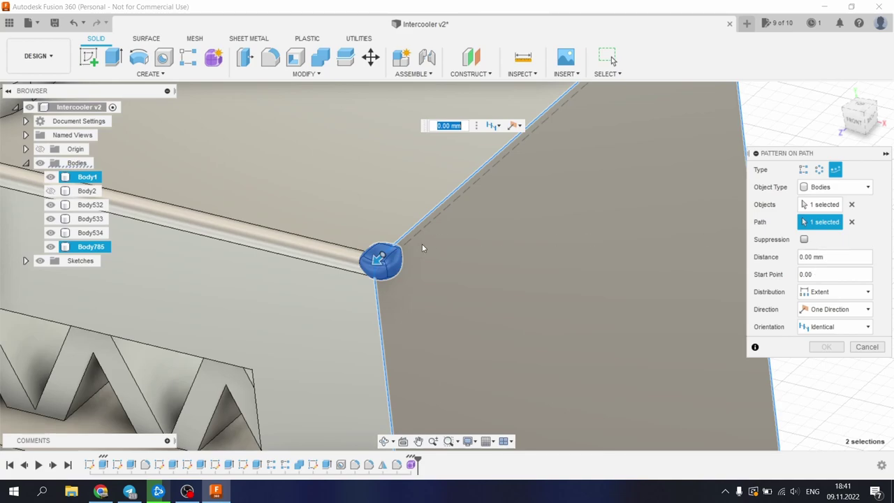
Spread the pattern over about 238 mm of the path, trying 200 copies first, and raise the quantity to 250.
{"action": "left_click_drag", "start_coordinate": [377, 259], "coordinate": [404, 236]}
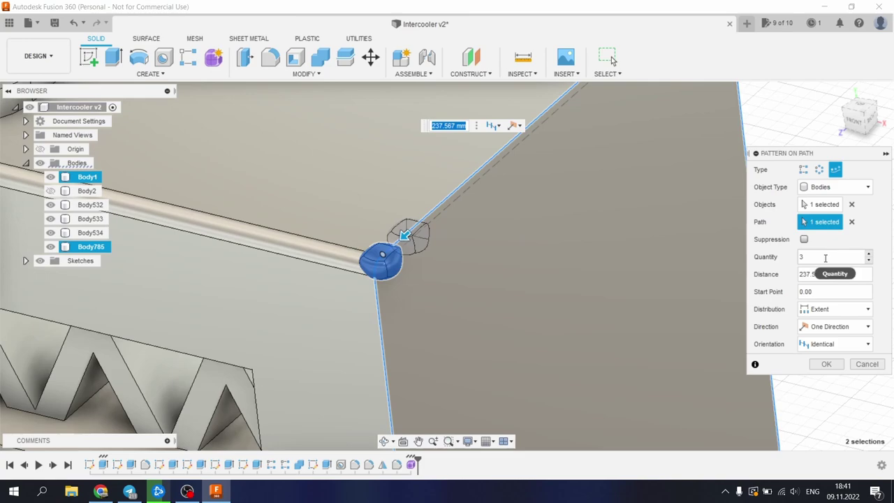
{"action": "left_click", "coordinate": [824, 258]}
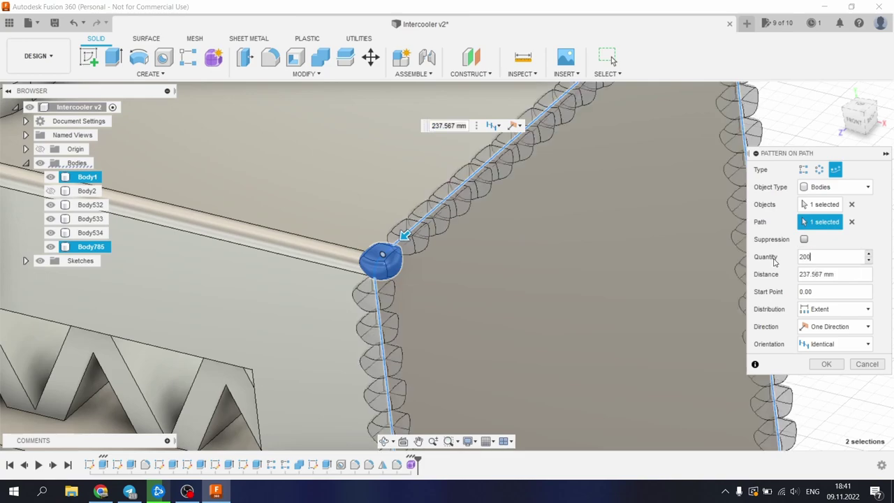
{"action": "mouse_move", "coordinate": [400, 238]}
{"action": "left_mouse_down"}
{"action": "mouse_move", "coordinate": [439, 211]}
{"action": "mouse_move", "coordinate": [396, 242]}
{"action": "left_mouse_up"}
{"action": "middle_click_drag", "start_coordinate": [437, 265], "coordinate": [647, 268], "text": "shift"}
{"action": "left_click", "coordinate": [834, 256]}
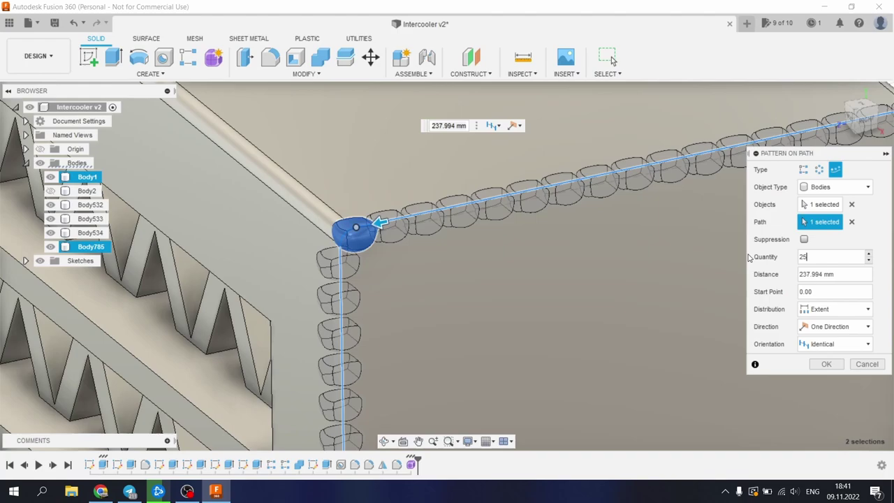
{"action": "type", "text": "250"}
{"action": "key", "text": "Return"}
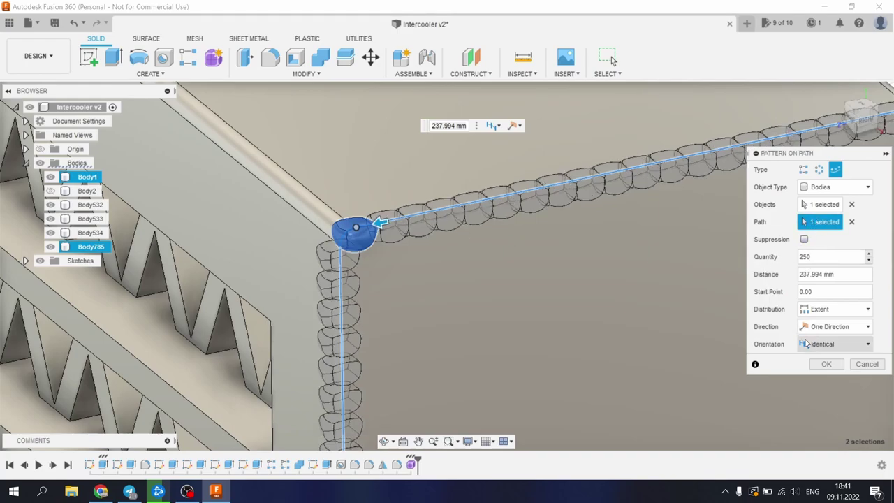
Set the pattern's orientation to Path Direction and extend its distance to about 238.58 mm to close the loop at the corner.
{"action": "left_click", "coordinate": [829, 344]}
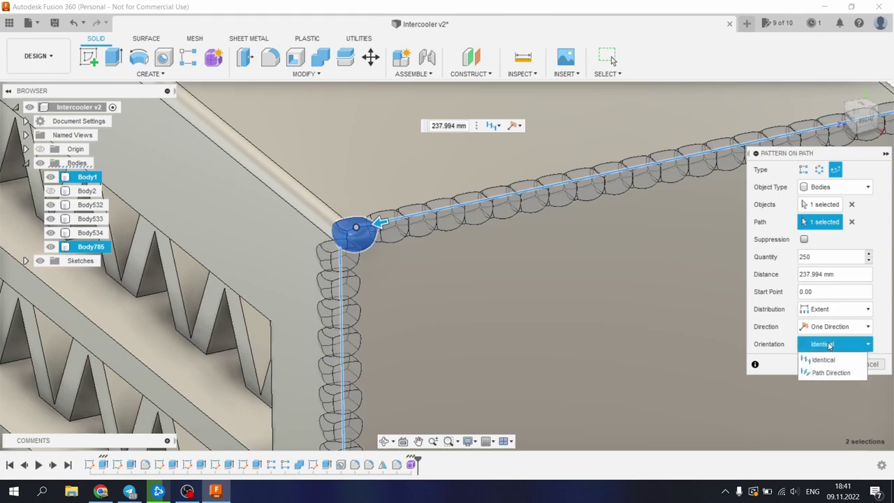
{"action": "left_click", "coordinate": [830, 374]}
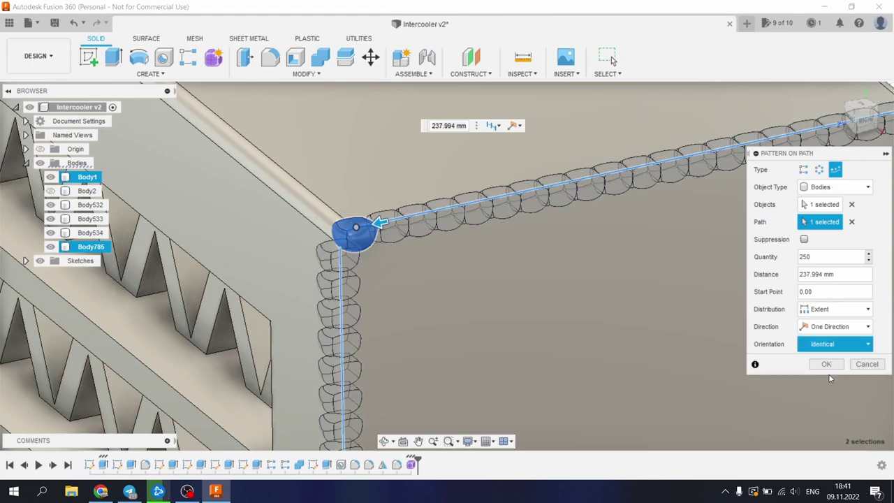
{"action": "middle_click_drag", "start_coordinate": [643, 332], "coordinate": [383, 257], "text": "shift"}
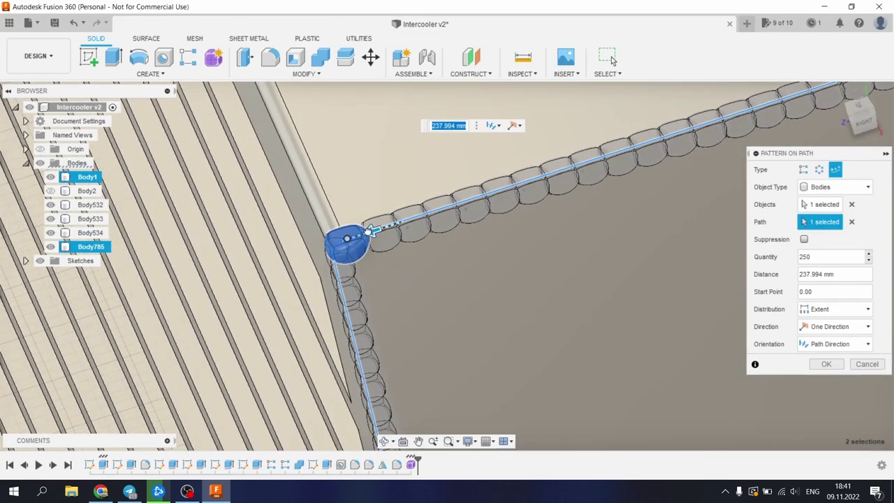
{"action": "left_click_drag", "start_coordinate": [376, 231], "coordinate": [364, 232]}
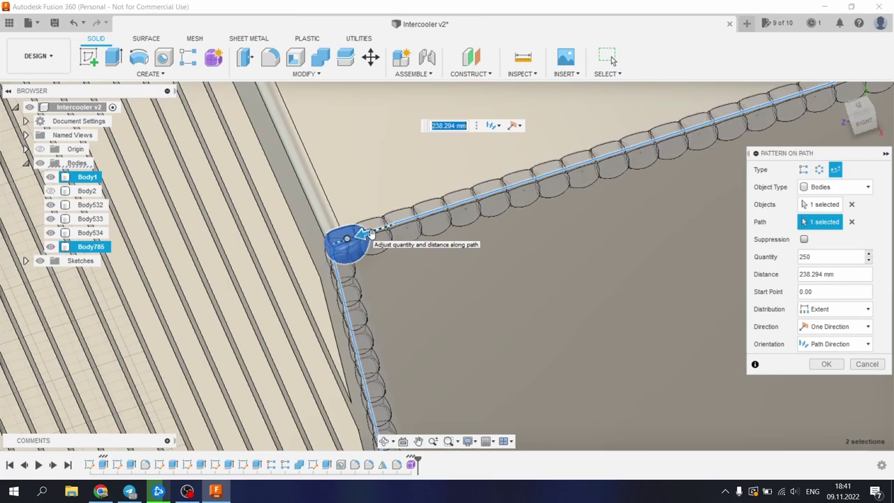
{"action": "scroll", "coordinate": [390, 252], "scroll_direction": "down", "scroll_amount": 3}
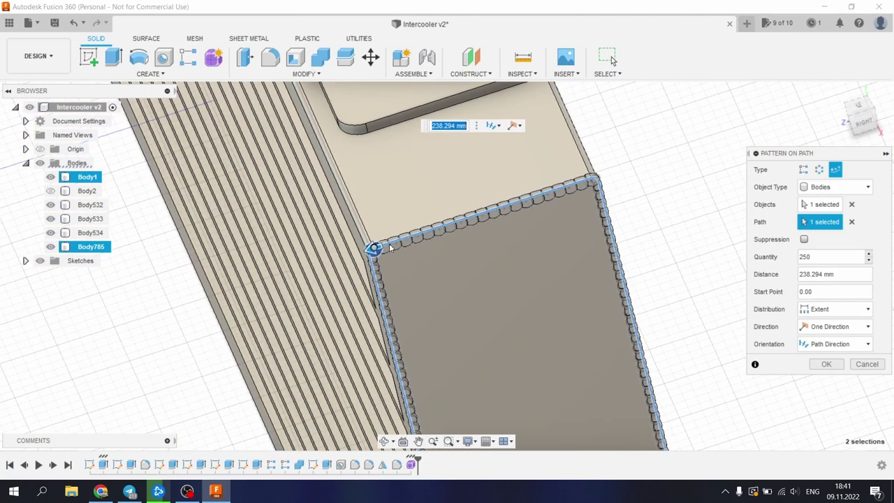
{"action": "scroll", "coordinate": [382, 236], "scroll_direction": "up", "scroll_amount": 4}
{"action": "scroll", "coordinate": [382, 236], "scroll_direction": "up", "scroll_amount": 4}
{"action": "left_click_drag", "start_coordinate": [369, 284], "coordinate": [365, 282]}
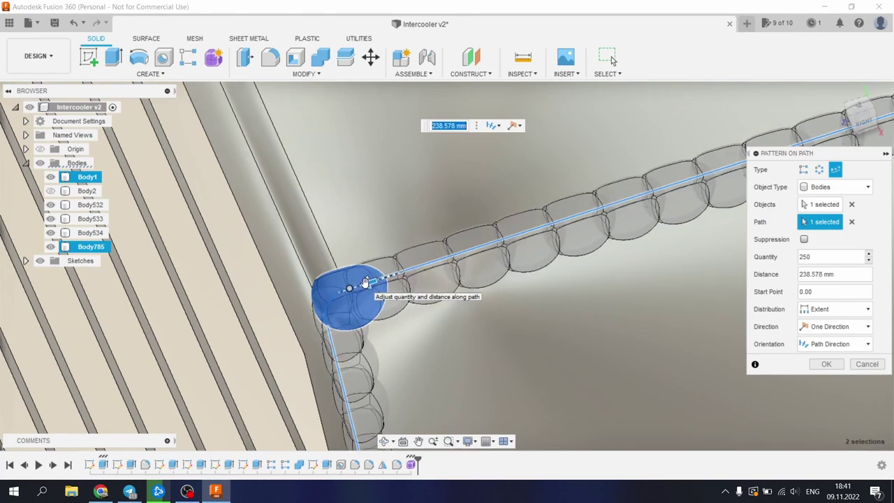
Raise the weld pattern's quantity to 300, adjust its distance to about 238.4 mm, and apply the Pattern on Path.
{"action": "left_click_drag", "start_coordinate": [821, 256], "coordinate": [750, 252]}
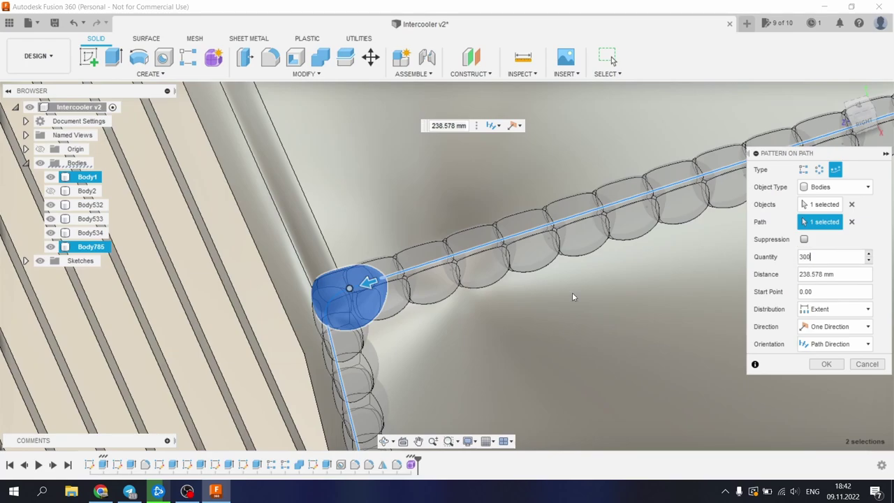
{"action": "mouse_move", "coordinate": [368, 283]}
{"action": "left_mouse_down"}
{"action": "mouse_move", "coordinate": [383, 282]}
{"action": "mouse_move", "coordinate": [370, 283]}
{"action": "left_mouse_up"}
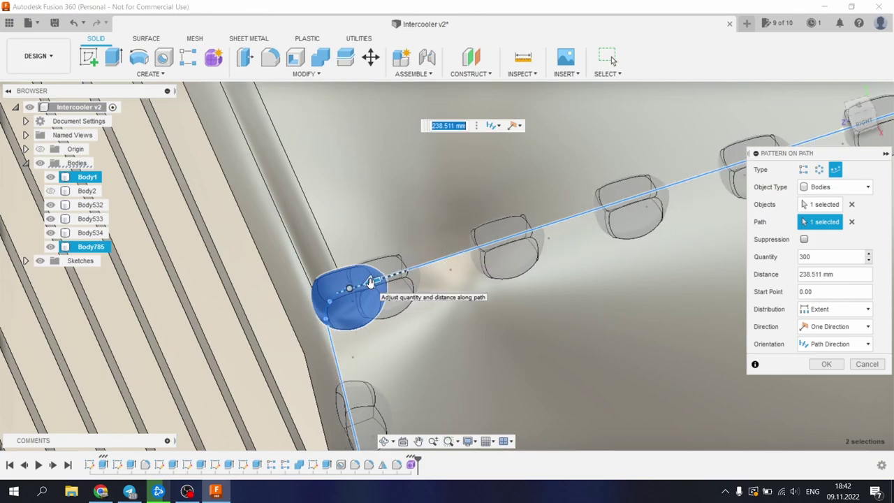
{"action": "left_click_drag", "start_coordinate": [370, 283], "coordinate": [376, 280]}
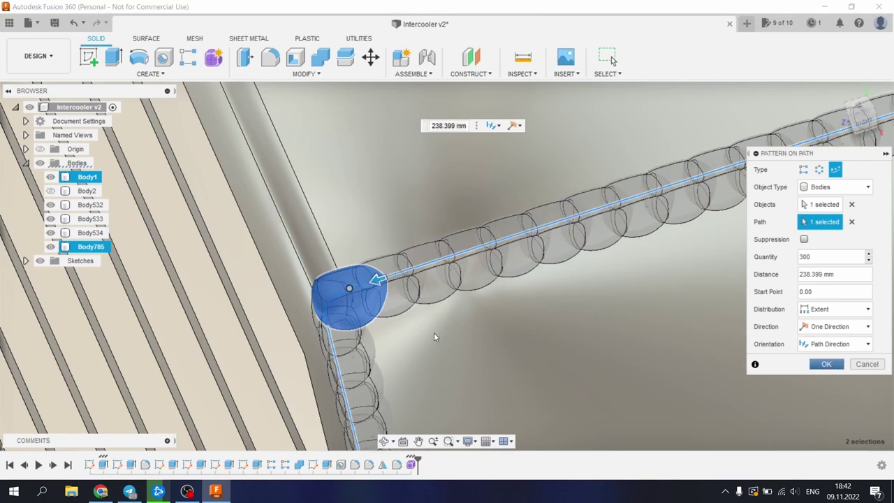
{"action": "key", "text": "Return"}
{"action": "scroll", "coordinate": [448, 325], "scroll_direction": "down", "scroll_amount": 10}
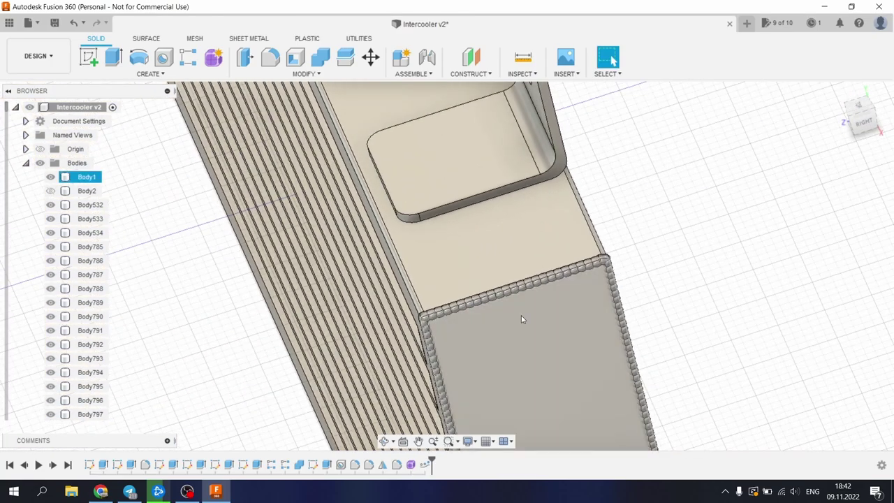
Show the hidden end tank, Body2, beside the weld bead on the core's end face.
{"action": "middle_click_drag", "start_coordinate": [621, 245], "coordinate": [690, 189], "text": "shift"}
{"action": "scroll", "coordinate": [608, 195], "scroll_direction": "down", "scroll_amount": 6}
{"action": "scroll", "coordinate": [649, 428], "scroll_direction": "up", "scroll_amount": 8}
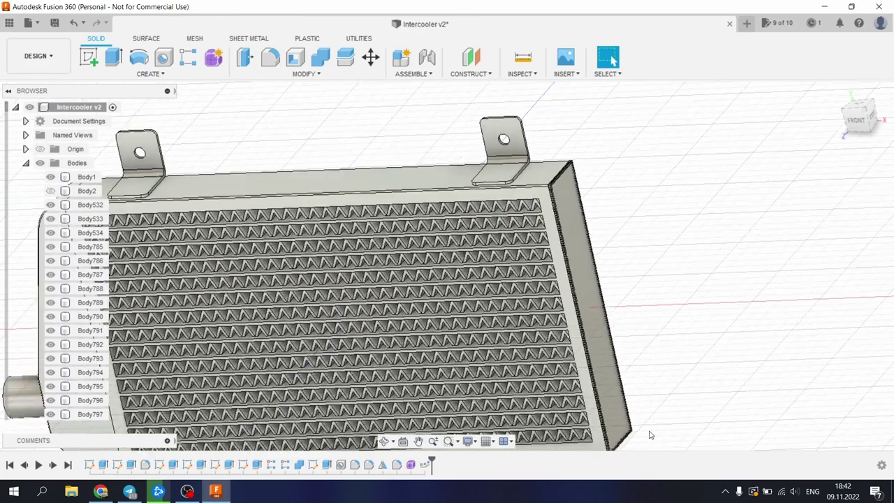
{"action": "scroll", "coordinate": [558, 183], "scroll_direction": "down", "scroll_amount": 8}
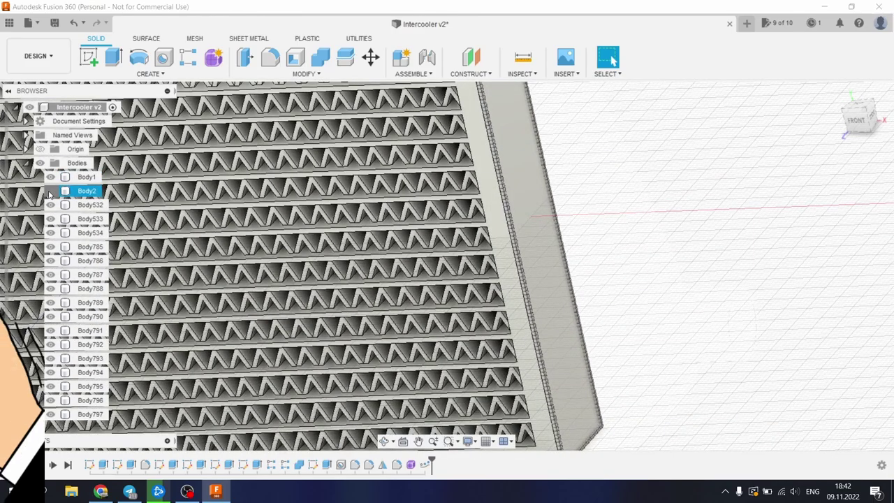
{"action": "scroll", "coordinate": [558, 183], "scroll_direction": "up", "scroll_amount": 8}
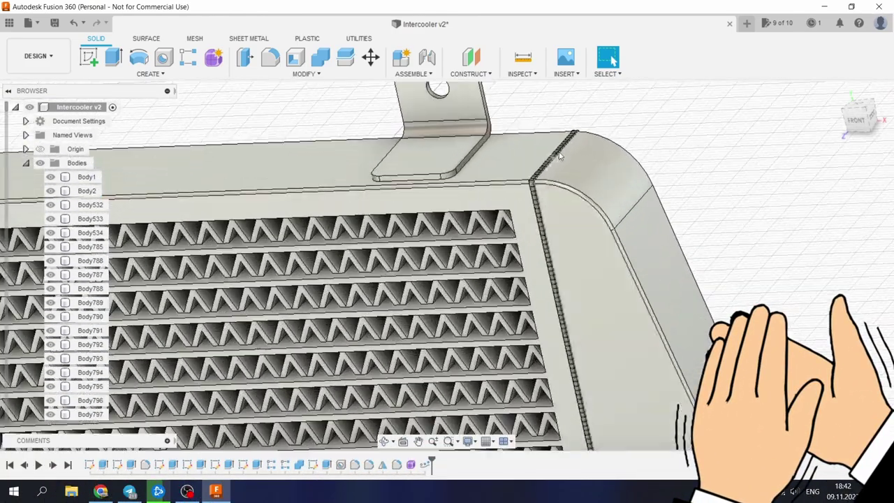
Examine the weld bead along the joint between core and end tank, and the list of patterned weld bodies.
{"action": "mouse_move", "coordinate": [548, 195]}
{"action": "middle_mouse_down", "text": "shift"}
{"action": "mouse_move", "coordinate": [577, 174]}
{"action": "mouse_move", "coordinate": [574, 149]}
{"action": "mouse_move", "coordinate": [558, 136]}
{"action": "mouse_move", "coordinate": [529, 194]}
{"action": "mouse_move", "coordinate": [391, 160]}
{"action": "mouse_move", "coordinate": [375, 146]}
{"action": "mouse_move", "coordinate": [560, 174]}
{"action": "mouse_move", "coordinate": [548, 182]}
{"action": "middle_mouse_up", "text": "shift"}
{"action": "scroll", "coordinate": [549, 182], "scroll_direction": "down", "scroll_amount": 8}
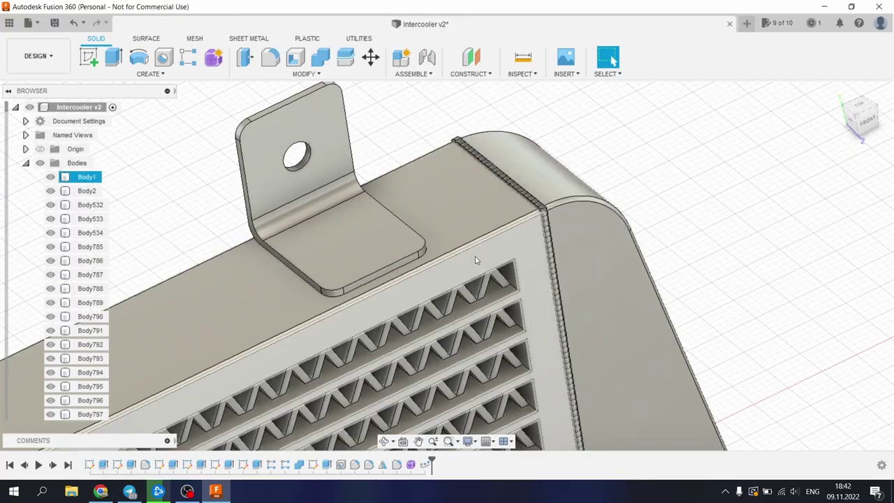
{"action": "scroll", "coordinate": [552, 339], "scroll_direction": "up", "scroll_amount": 4}
{"action": "middle_click_drag", "start_coordinate": [504, 277], "coordinate": [480, 207], "text": "shift"}
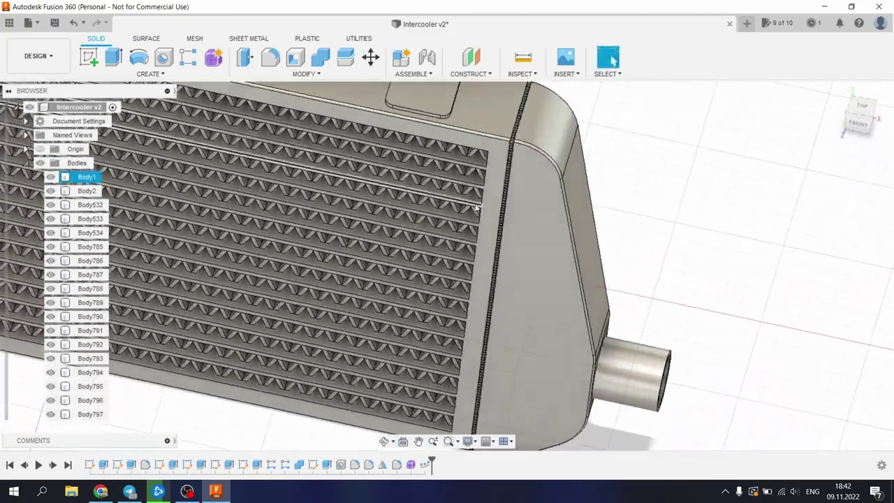
{"action": "scroll", "coordinate": [486, 222], "scroll_direction": "down", "scroll_amount": 4}
{"action": "scroll", "coordinate": [496, 196], "scroll_direction": "up", "scroll_amount": 5}
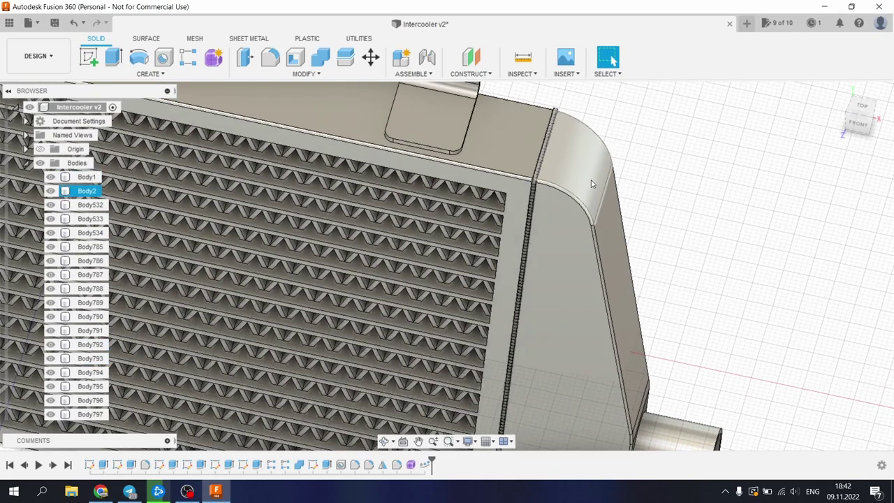
{"action": "scroll", "coordinate": [588, 175], "scroll_direction": "up", "scroll_amount": 3}
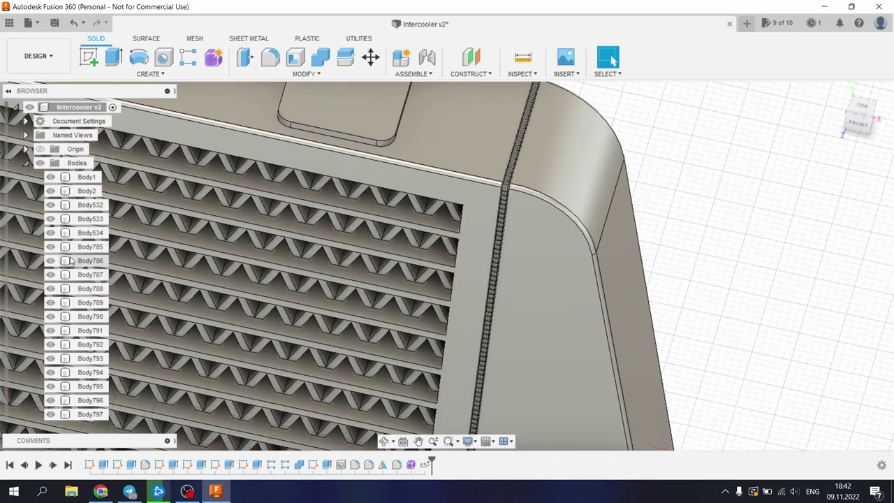
{"action": "scroll", "coordinate": [70, 260], "scroll_direction": "down", "scroll_amount": 3}
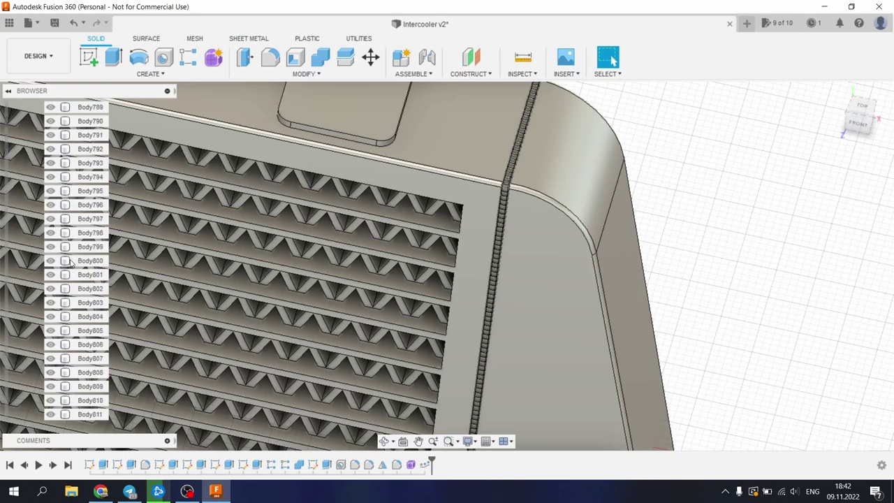
Hide Body1 and Body2 so the loop of weld bodies is isolated for selection.
{"action": "scroll", "coordinate": [70, 262], "scroll_direction": "up", "scroll_amount": 3}
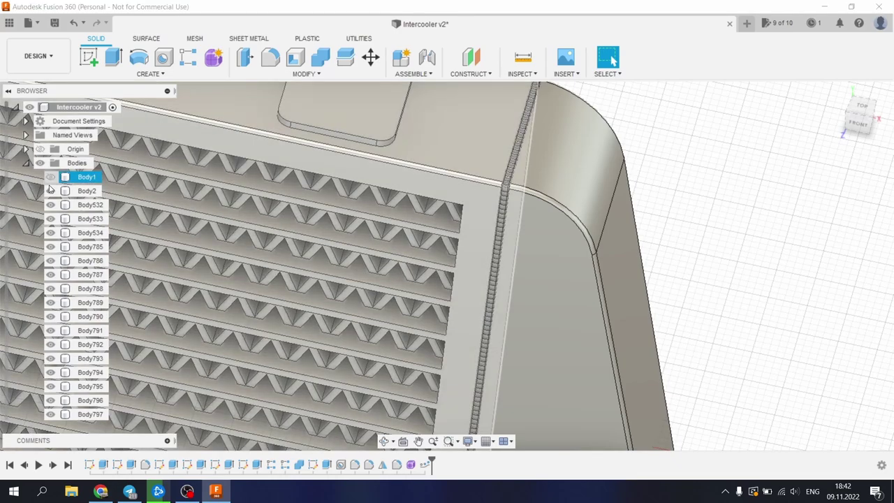
{"action": "left_click", "coordinate": [50, 177]}
{"action": "left_click", "coordinate": [50, 190]}
{"action": "scroll", "coordinate": [570, 152], "scroll_direction": "down", "scroll_amount": 3}
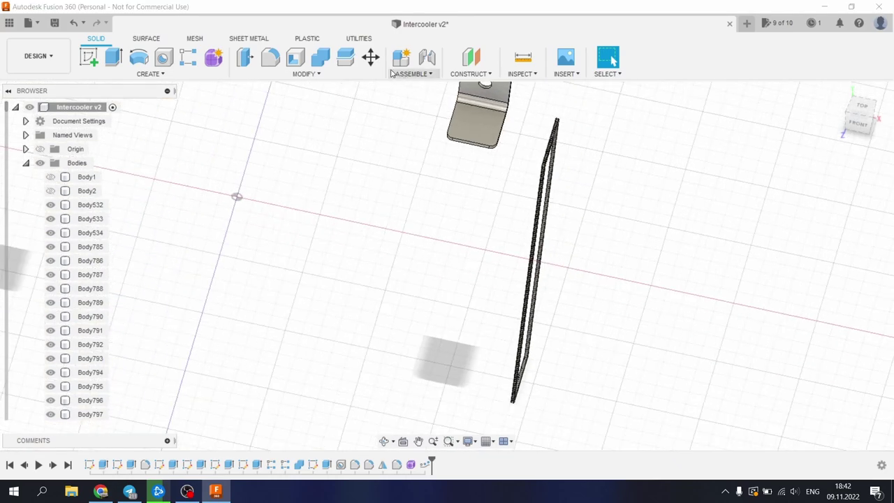
{"action": "mouse_move", "coordinate": [548, 229]}
{"action": "middle_mouse_down", "text": "shift"}
{"action": "mouse_move", "coordinate": [529, 244]}
{"action": "mouse_move", "coordinate": [566, 212]}
{"action": "mouse_move", "coordinate": [560, 221]}
{"action": "middle_mouse_up", "text": "shift"}
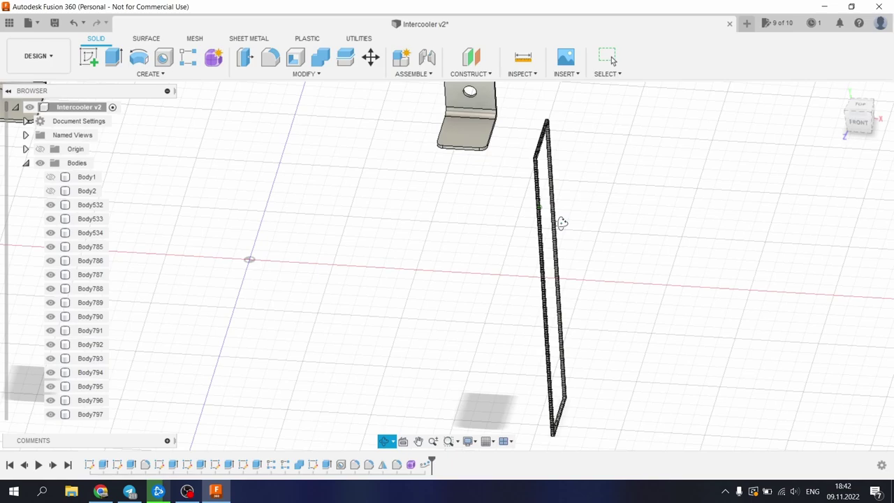
Combine the weld bodies with a Join, using the loop's corner bead (Body785) as target and all the other beads as tools.
{"action": "left_click", "coordinate": [320, 59]}
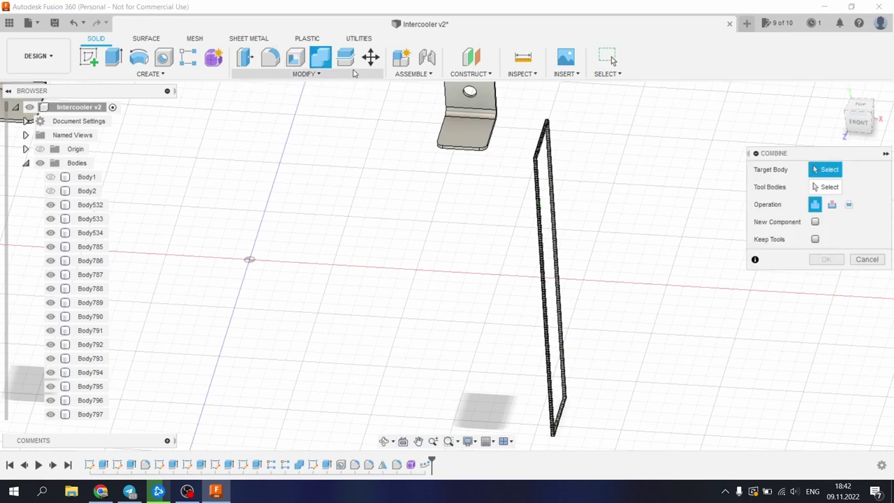
{"action": "scroll", "coordinate": [539, 106], "scroll_direction": "up", "scroll_amount": 4}
{"action": "scroll", "coordinate": [521, 203], "scroll_direction": "up", "scroll_amount": 5}
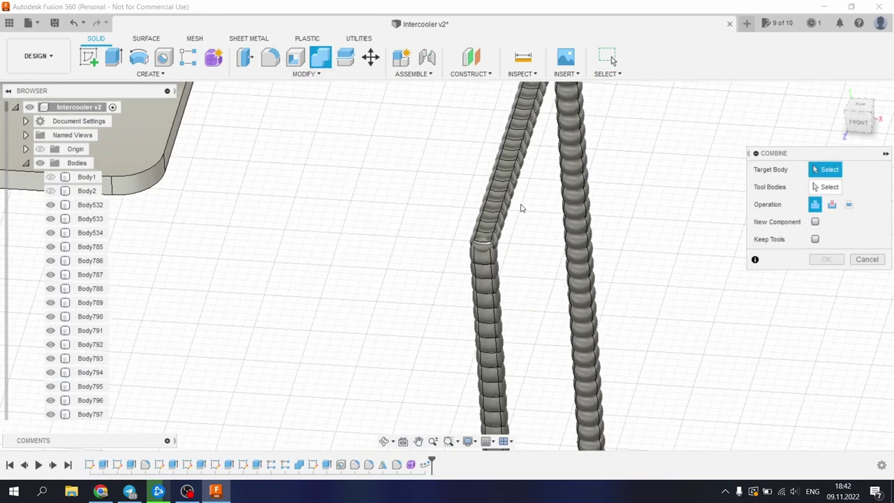
{"action": "left_click", "coordinate": [474, 275]}
{"action": "scroll", "coordinate": [666, 202], "scroll_direction": "down", "scroll_amount": 5}
{"action": "scroll", "coordinate": [665, 202], "scroll_direction": "down", "scroll_amount": 6}
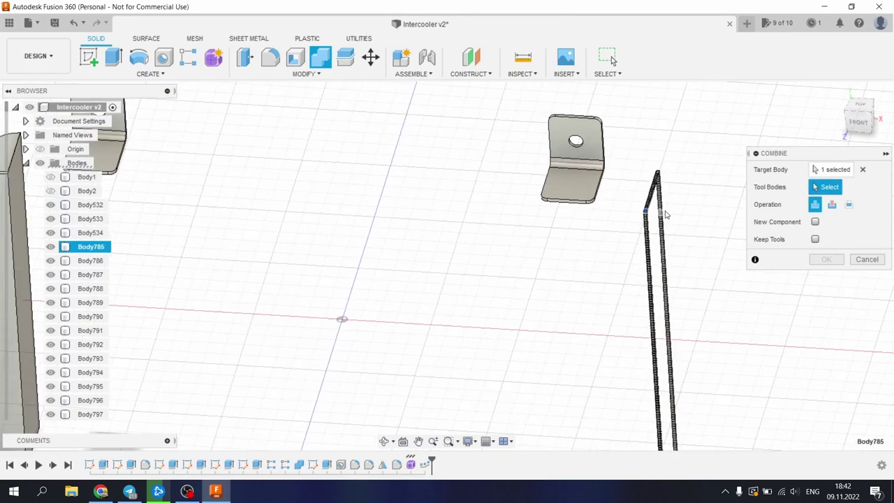
{"action": "middle_click_drag", "start_coordinate": [686, 193], "coordinate": [699, 171], "text": "shift"}
{"action": "left_click_drag", "start_coordinate": [654, 165], "coordinate": [694, 357]}
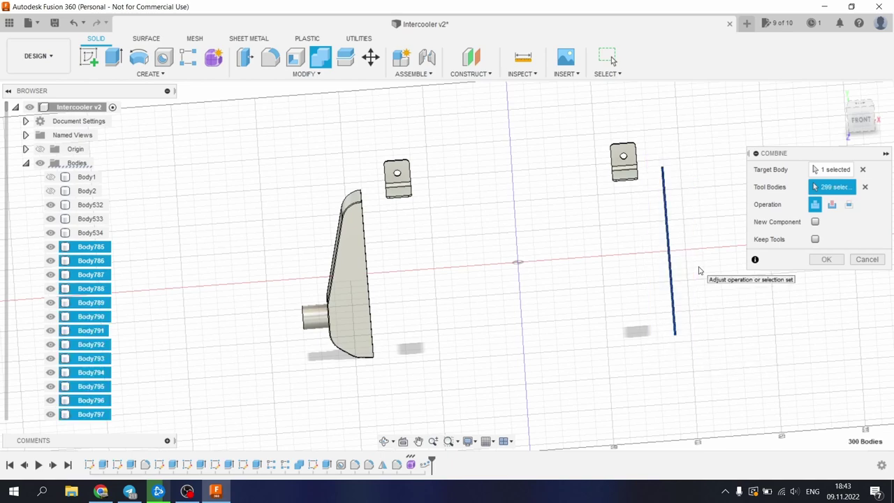
{"action": "left_click", "coordinate": [830, 262]}
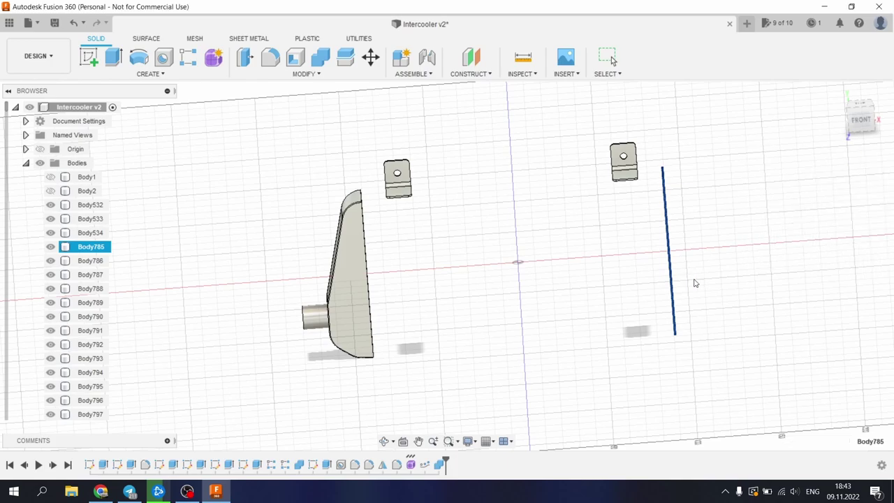
Show Body2 and Body1 again to restore the complete intercooler.
{"action": "middle_click_drag", "start_coordinate": [708, 227], "coordinate": [684, 232], "text": "shift"}
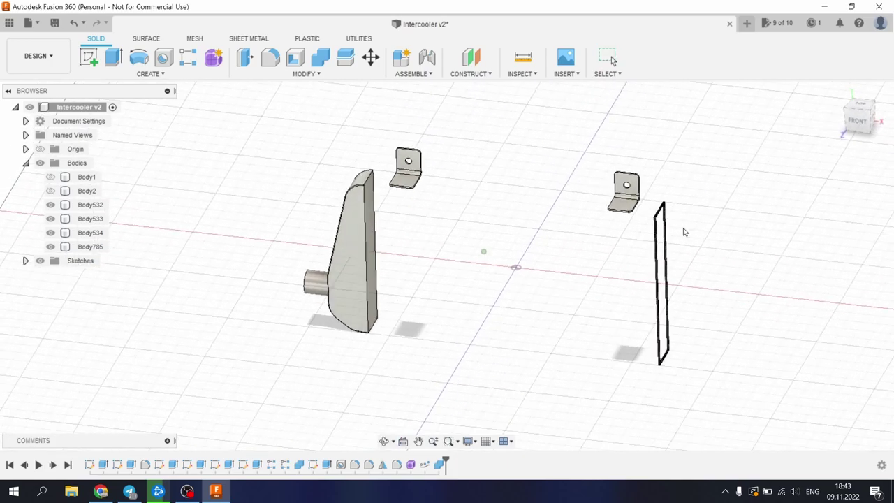
{"action": "left_click", "coordinate": [50, 191]}
{"action": "left_click", "coordinate": [50, 177]}
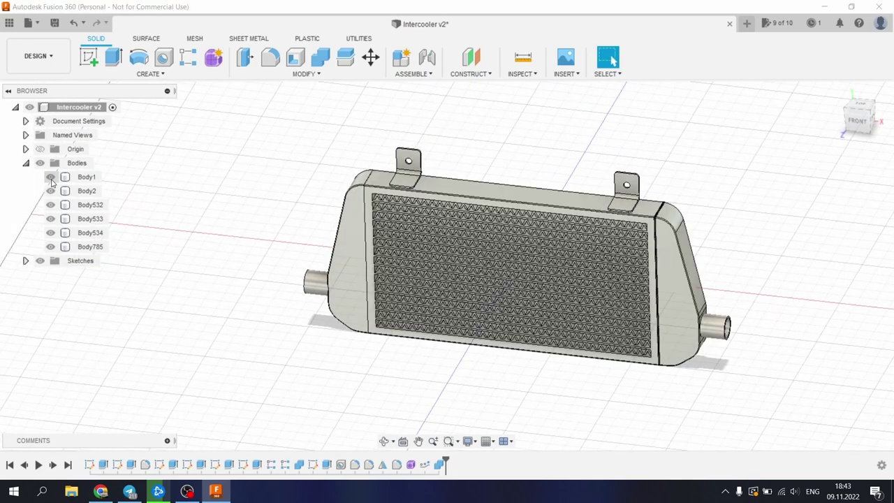
Examine the joined weld seam and the base edges of the mounting bracket nearest to it.
{"action": "scroll", "coordinate": [712, 311], "scroll_direction": "up", "scroll_amount": 4}
{"action": "scroll", "coordinate": [564, 272], "scroll_direction": "down", "scroll_amount": 4}
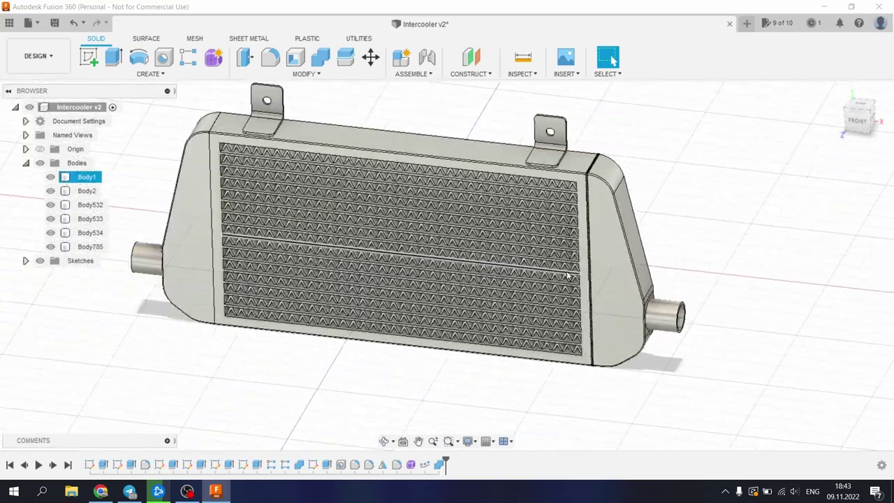
{"action": "scroll", "coordinate": [574, 132], "scroll_direction": "up", "scroll_amount": 6}
{"action": "scroll", "coordinate": [521, 200], "scroll_direction": "down", "scroll_amount": 4}
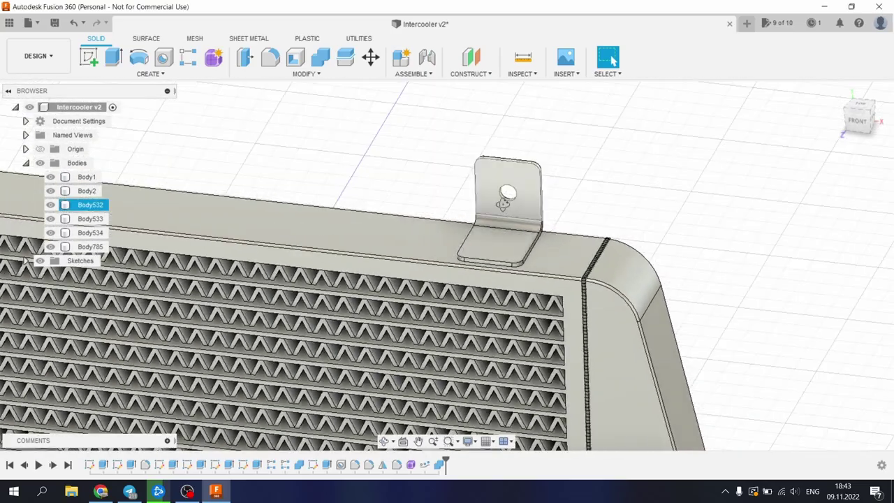
{"action": "middle_click_drag", "start_coordinate": [509, 192], "coordinate": [475, 166], "text": "shift"}
{"action": "scroll", "coordinate": [461, 193], "scroll_direction": "up", "scroll_amount": 6}
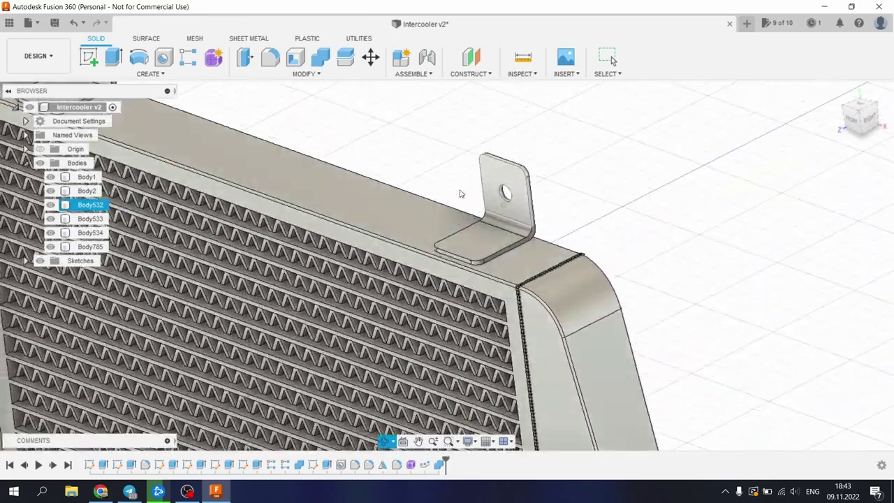
{"action": "scroll", "coordinate": [415, 339], "scroll_direction": "down", "scroll_amount": 2}
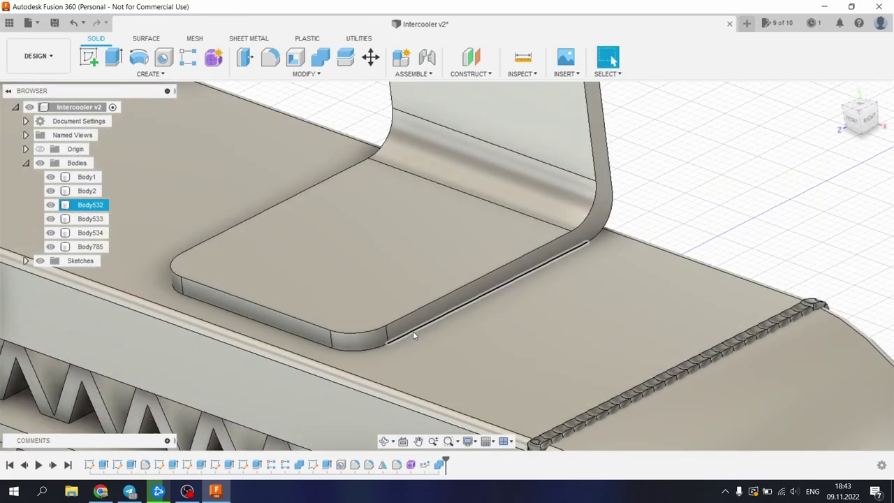
{"action": "scroll", "coordinate": [497, 239], "scroll_direction": "up", "scroll_amount": 2}
{"action": "middle_click_drag", "start_coordinate": [497, 239], "coordinate": [470, 241], "text": "shift"}
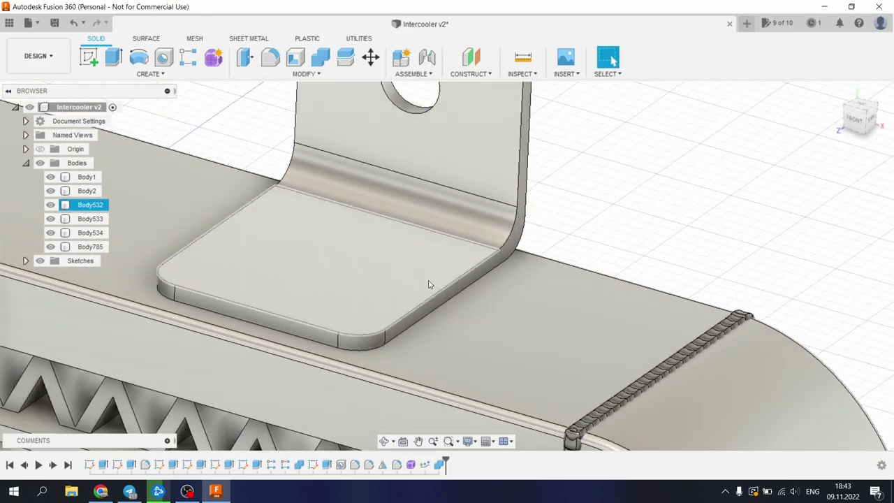
Create a form with a 1.5 mm diameter quadball of 2 span faces at the rounded base corner of the mounting bracket.
{"action": "scroll", "coordinate": [387, 328], "scroll_direction": "up", "scroll_amount": 3}
{"action": "left_click", "coordinate": [212, 57]}
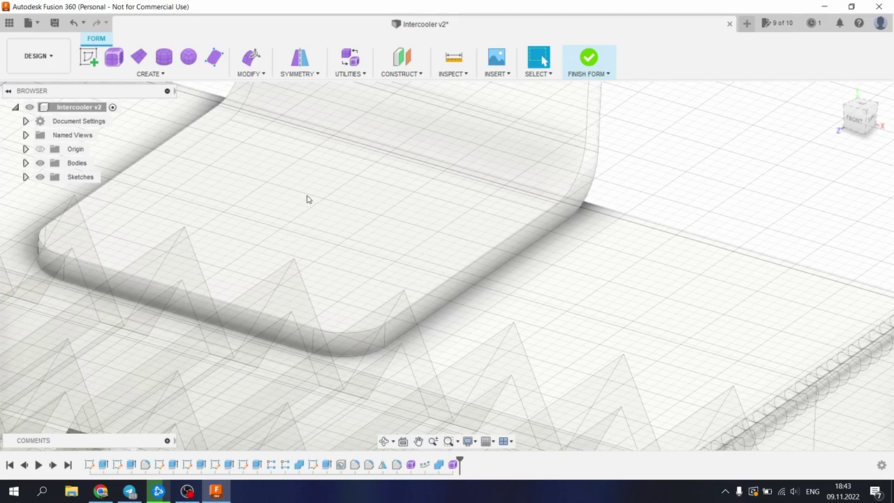
{"action": "left_click", "coordinate": [190, 57]}
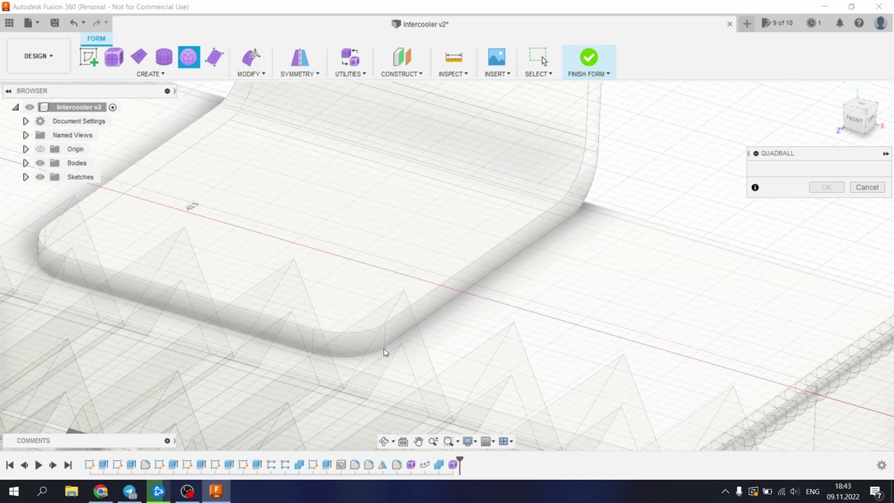
{"action": "left_click", "coordinate": [385, 349]}
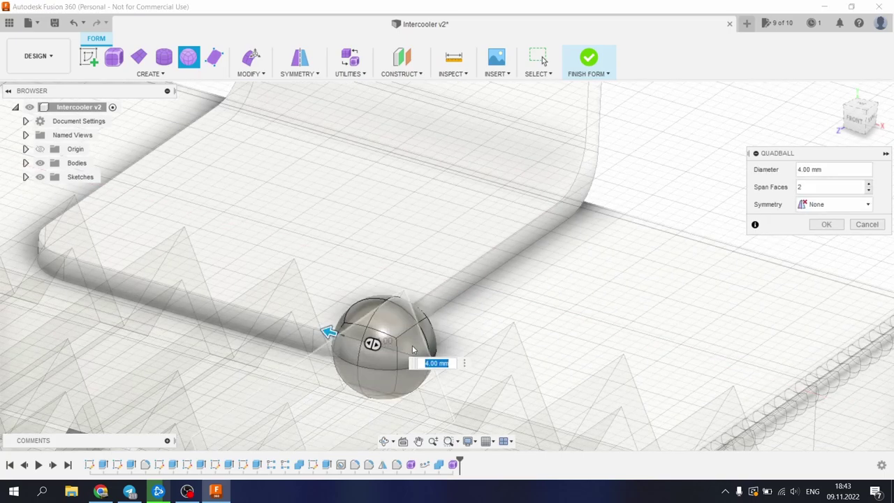
{"action": "left_click_drag", "start_coordinate": [330, 333], "coordinate": [351, 343]}
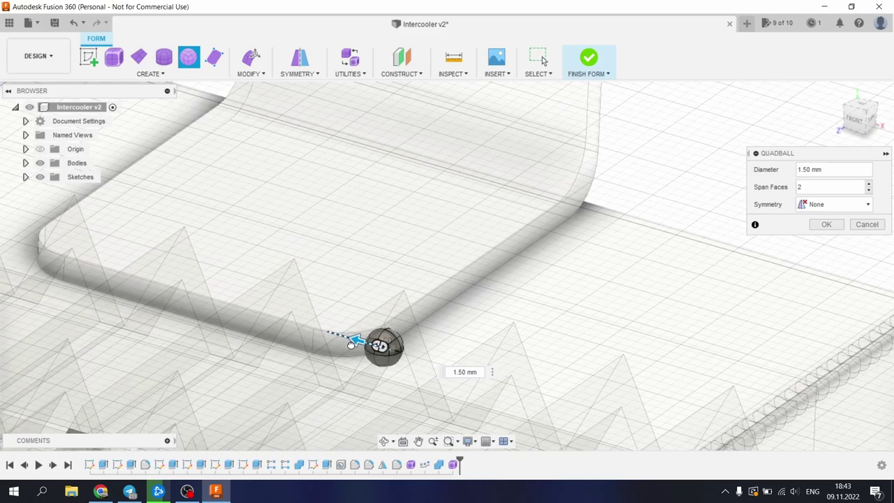
{"action": "middle_click_drag", "start_coordinate": [352, 342], "coordinate": [442, 245], "text": "shift"}
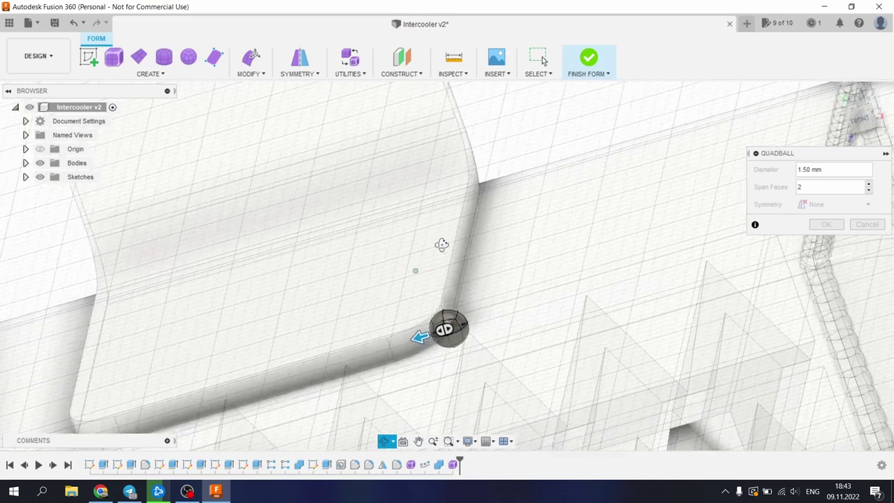
{"action": "left_click", "coordinate": [826, 224]}
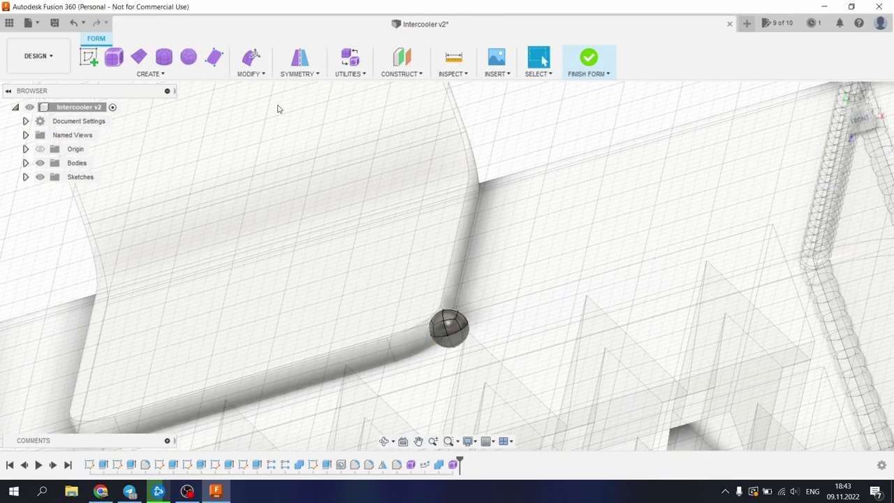
Edit the new ball's form and shift its outer upper vertex by -0.40 mm along X towards the bracket.
{"action": "left_click", "coordinate": [251, 57]}
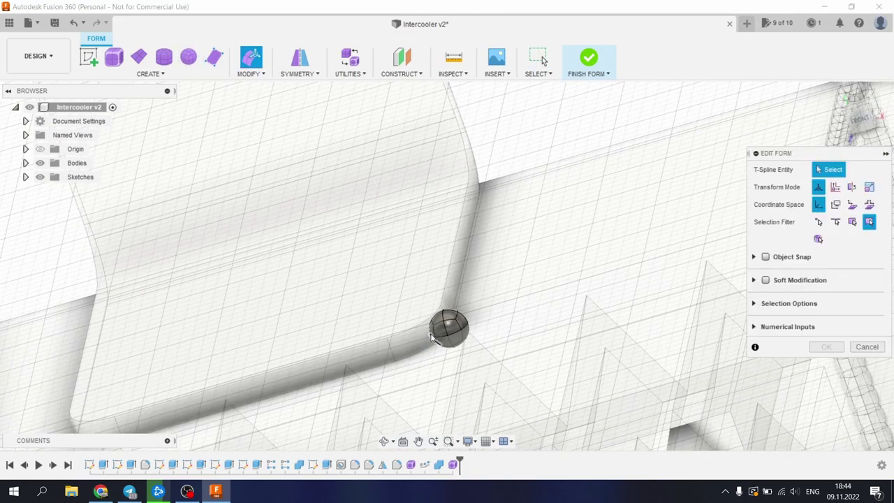
{"action": "middle_click_drag", "start_coordinate": [454, 314], "coordinate": [474, 235], "text": "shift"}
{"action": "scroll", "coordinate": [432, 296], "scroll_direction": "up", "scroll_amount": 3}
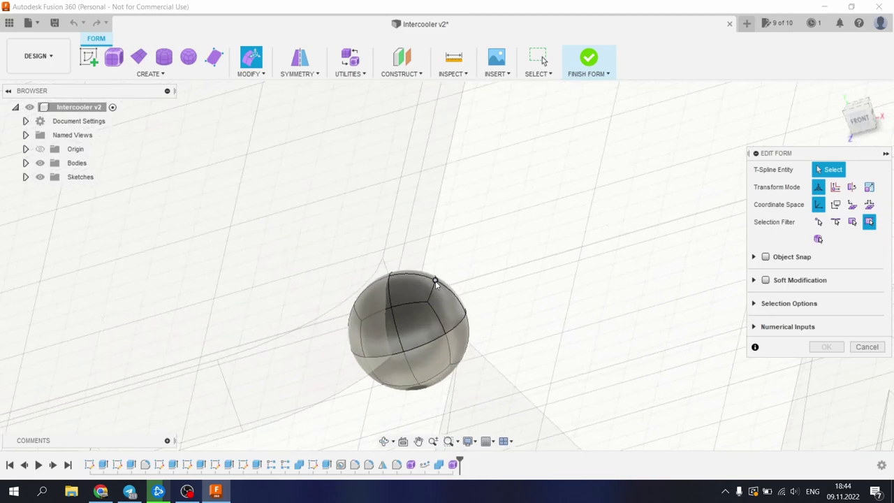
{"action": "left_click", "coordinate": [434, 281]}
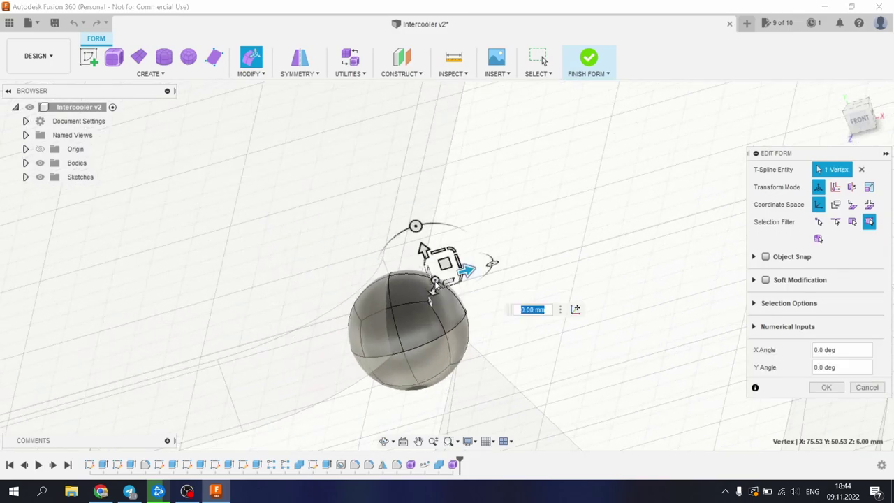
{"action": "middle_click_drag", "start_coordinate": [477, 262], "coordinate": [482, 250], "text": "shift"}
{"action": "left_click_drag", "start_coordinate": [485, 250], "coordinate": [454, 258]}
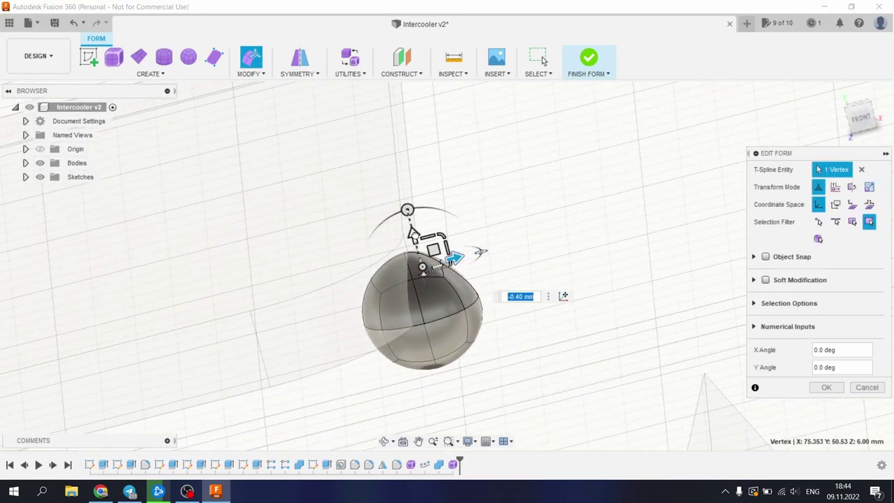
Lower the same vertex along Y to dent the ball, accept the edit and finish the form.
{"action": "left_click_drag", "start_coordinate": [412, 233], "coordinate": [424, 257]}
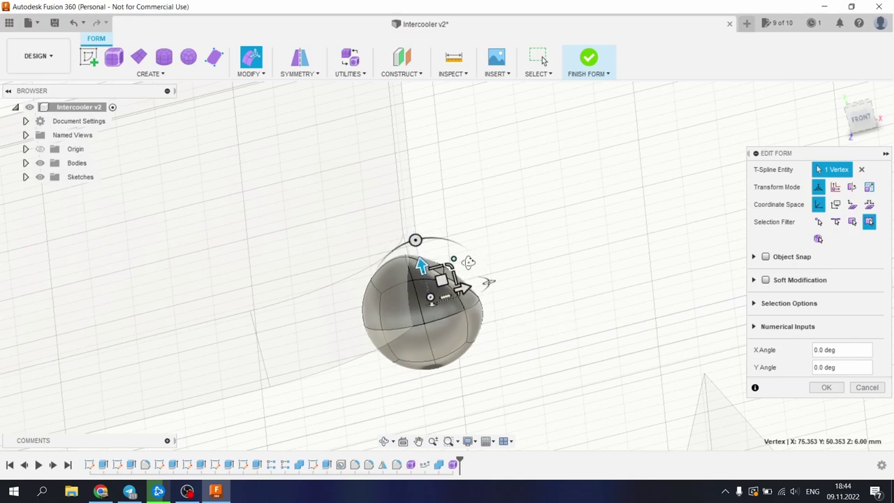
{"action": "middle_click_drag", "start_coordinate": [423, 257], "coordinate": [398, 267], "text": "shift"}
{"action": "middle_click_drag", "start_coordinate": [322, 200], "coordinate": [382, 177], "text": "shift"}
{"action": "left_click", "coordinate": [826, 388]}
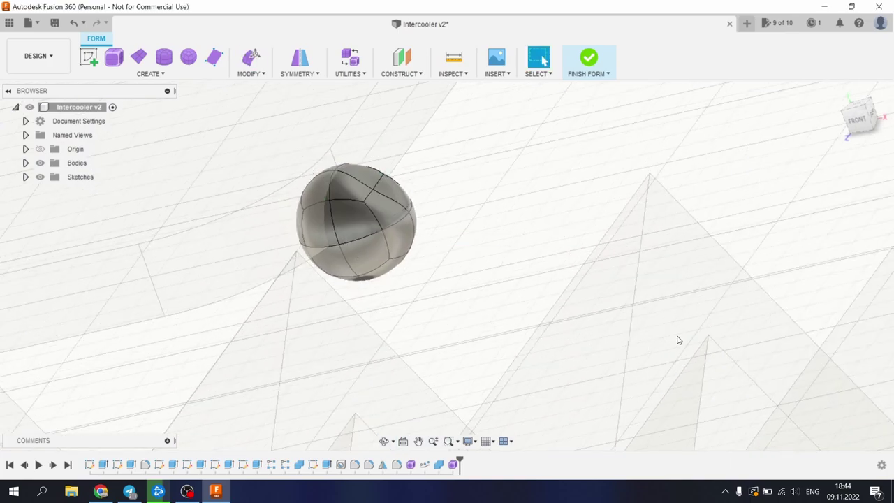
{"action": "scroll", "coordinate": [439, 257], "scroll_direction": "down", "scroll_amount": 3}
{"action": "scroll", "coordinate": [412, 220], "scroll_direction": "up", "scroll_amount": 3}
{"action": "middle_click_drag", "start_coordinate": [412, 221], "coordinate": [322, 218], "text": "shift"}
{"action": "left_click", "coordinate": [588, 58]}
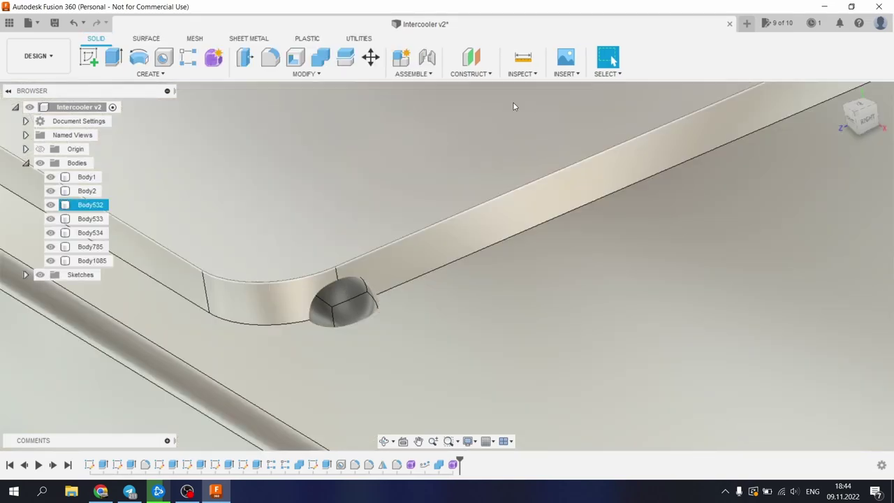
Create a rectangular pattern of the sculpted ball (Body1085) along the bracket's straight base edge, with 20 instances over a -13 mm extent.
{"action": "left_click", "coordinate": [252, 124]}
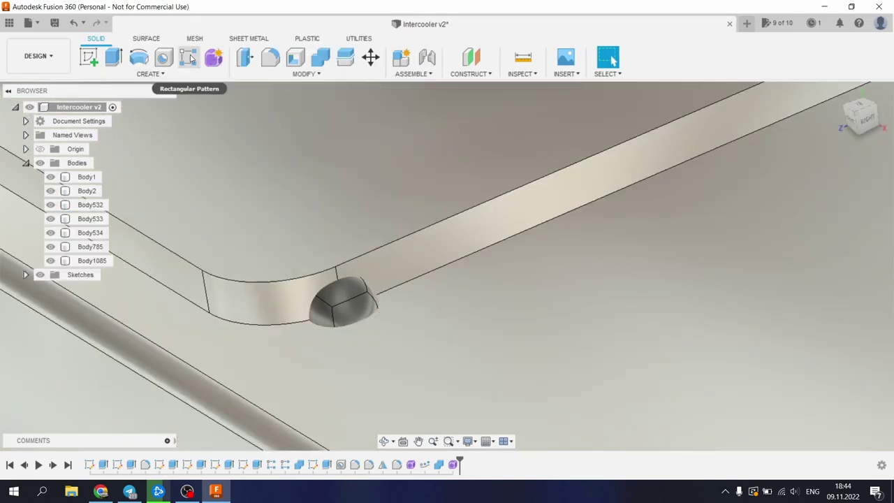
{"action": "left_click", "coordinate": [189, 58]}
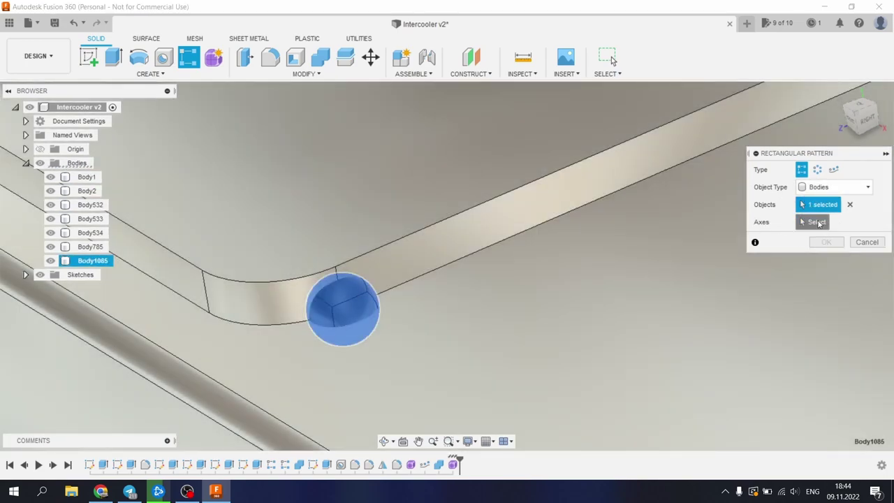
{"action": "left_click", "coordinate": [418, 282]}
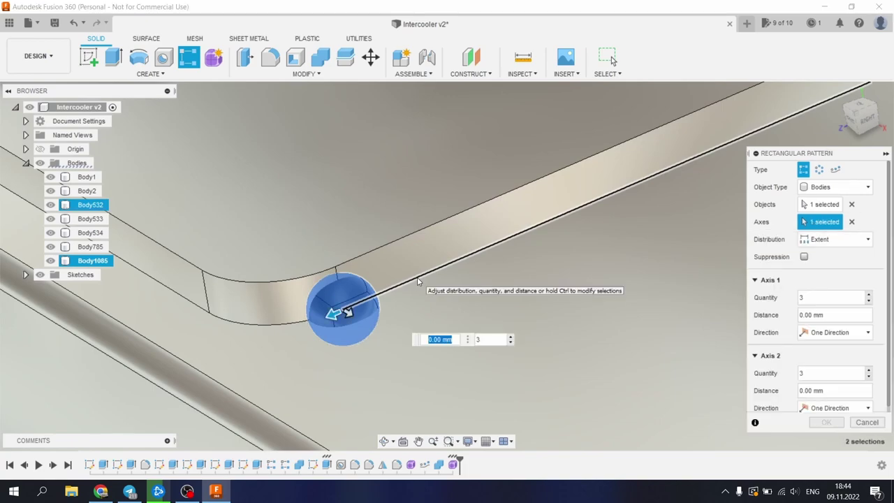
{"action": "scroll", "coordinate": [318, 322], "scroll_direction": "down", "scroll_amount": 5}
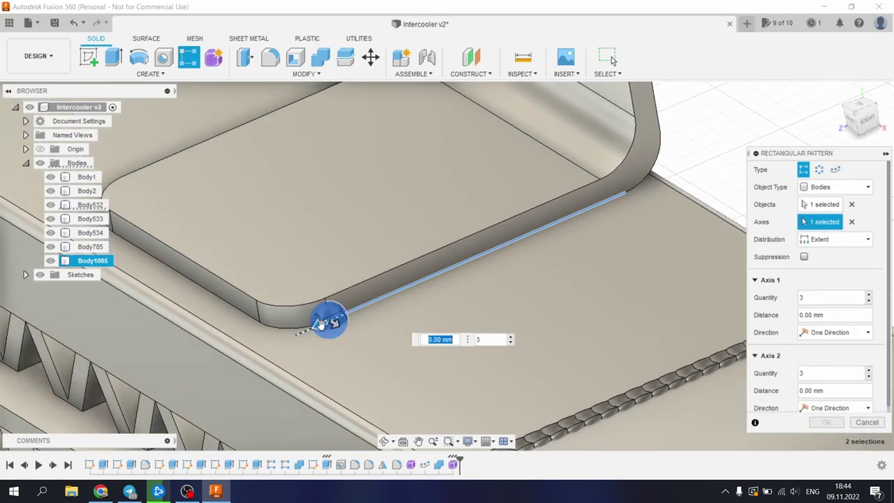
{"action": "left_click_drag", "start_coordinate": [320, 324], "coordinate": [601, 209]}
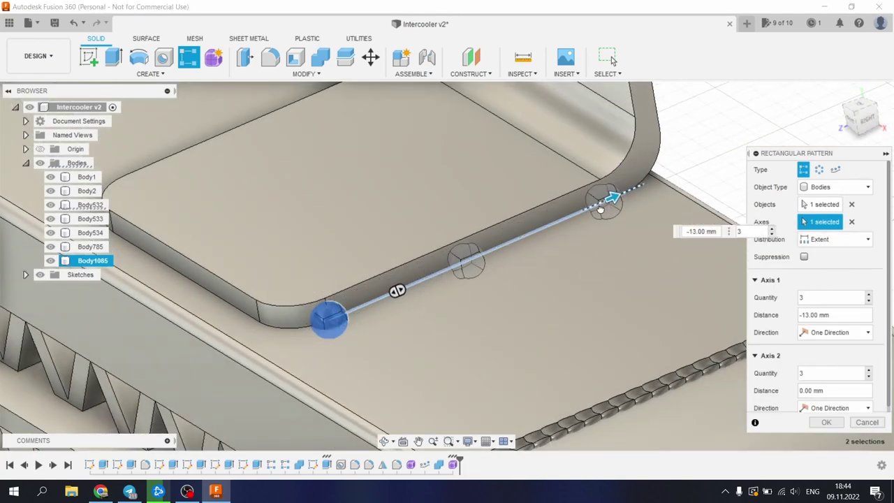
{"action": "left_click", "coordinate": [768, 237]}
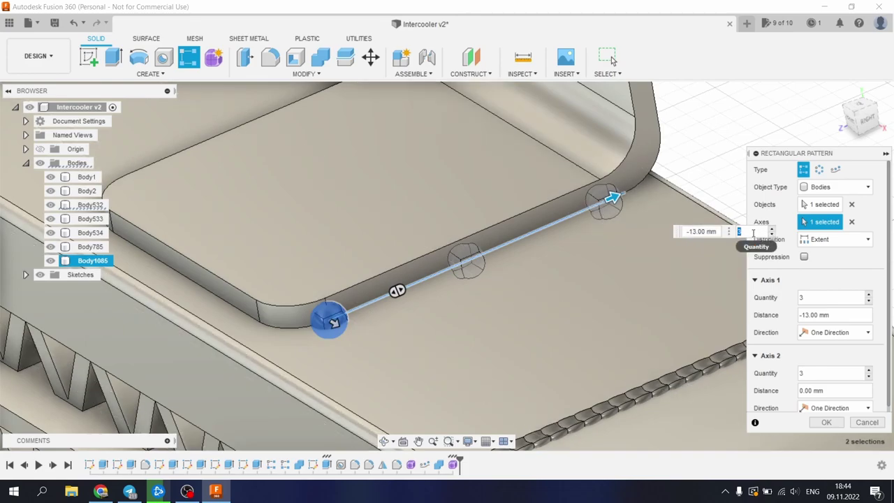
{"action": "type", "text": "20"}
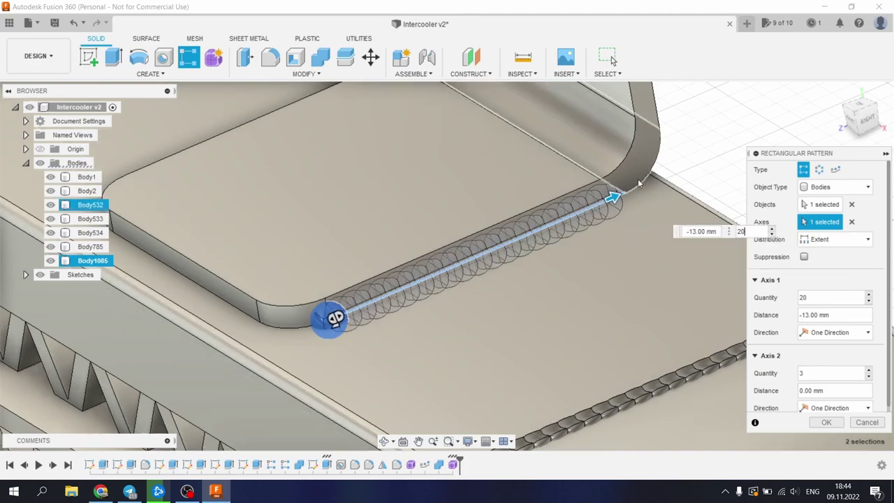
{"action": "middle_click_drag", "start_coordinate": [638, 183], "coordinate": [696, 157], "text": "shift"}
{"action": "left_click", "coordinate": [830, 421]}
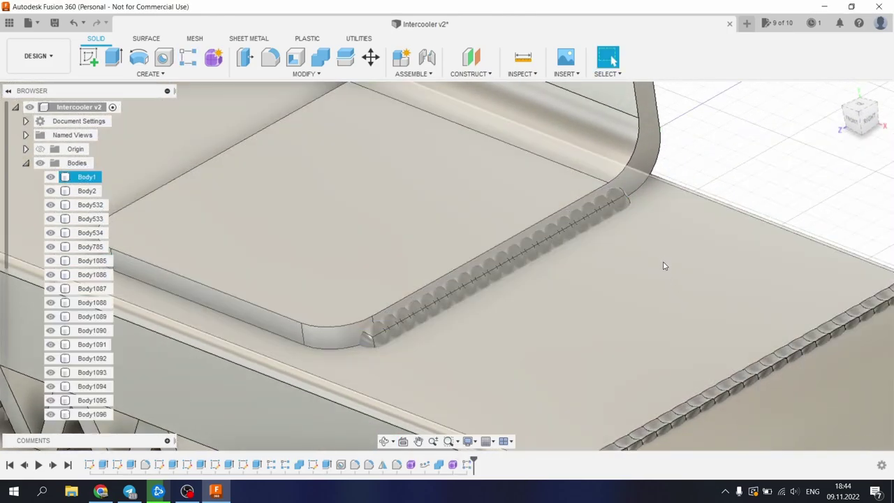
Examine the patterned bead row along the bracket's base edge and how it meets the core.
{"action": "middle_click_drag", "start_coordinate": [573, 185], "coordinate": [599, 147], "text": "shift"}
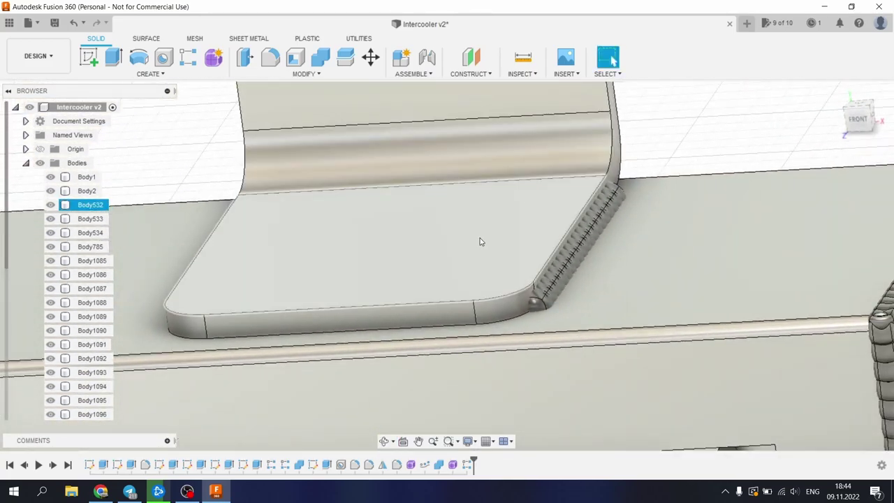
{"action": "scroll", "coordinate": [474, 250], "scroll_direction": "down", "scroll_amount": 2}
{"action": "middle_click_drag", "start_coordinate": [519, 230], "coordinate": [440, 327], "text": "shift"}
{"action": "left_click", "coordinate": [497, 269]}
{"action": "scroll", "coordinate": [481, 279], "scroll_direction": "up", "scroll_amount": 5}
{"action": "scroll", "coordinate": [402, 305], "scroll_direction": "down", "scroll_amount": 5}
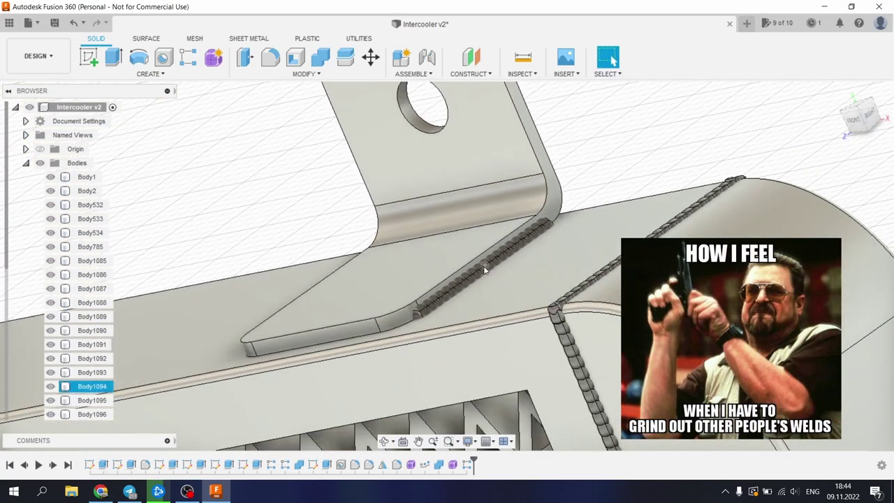
{"action": "left_click", "coordinate": [555, 280]}
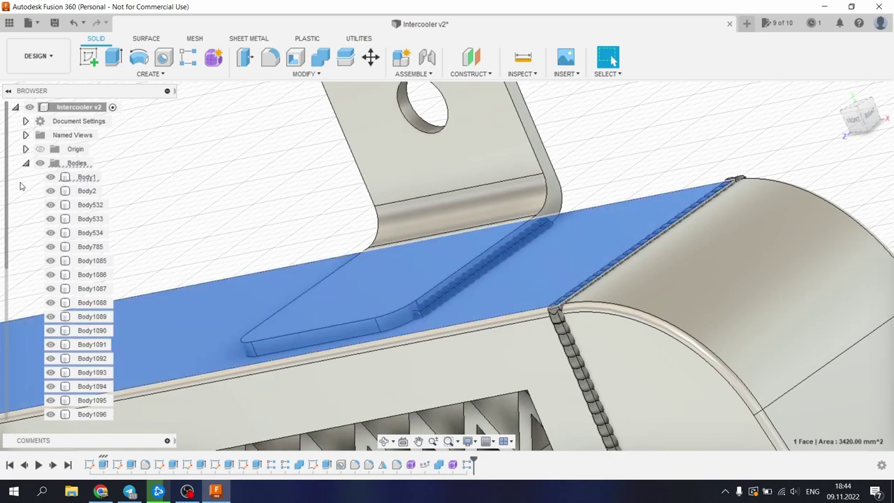
Hide Body1, Body2 and the bracket (Body532) to isolate the weld beads.
{"action": "left_click", "coordinate": [51, 177]}
{"action": "left_click", "coordinate": [51, 190]}
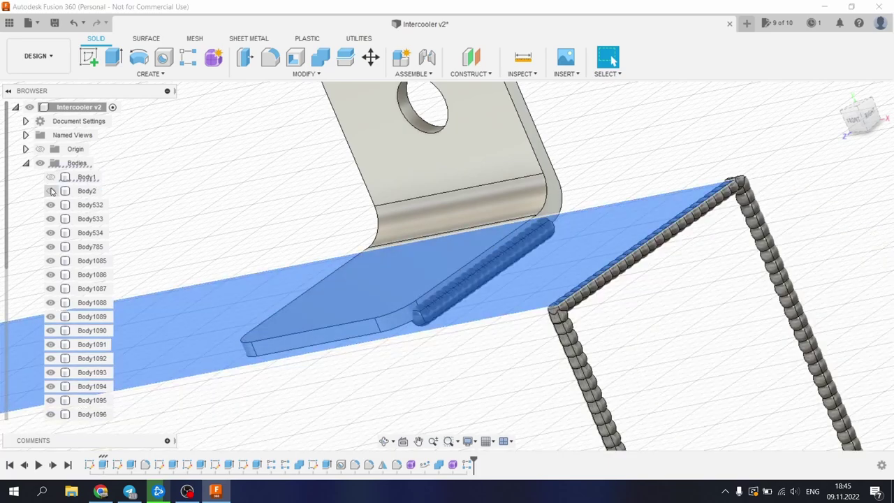
{"action": "left_click", "coordinate": [51, 205]}
{"action": "left_click", "coordinate": [466, 159]}
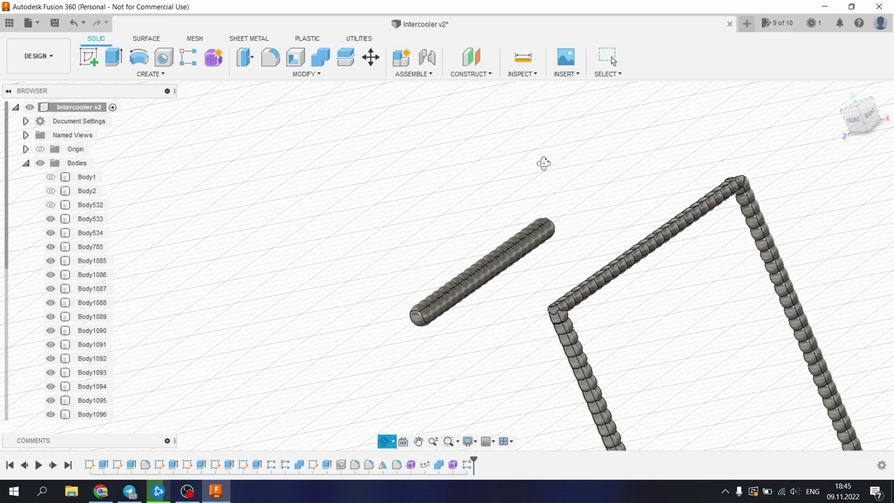
{"action": "middle_click_drag", "start_coordinate": [543, 163], "coordinate": [565, 154], "text": "shift"}
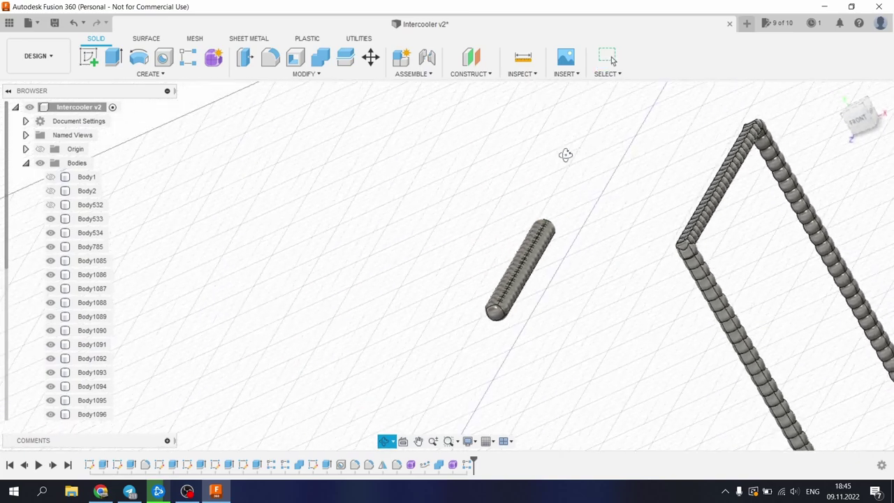
Combine the bracket's bead row with a Join, using the end ball (Body1085) as target and all its patterned copies as tools.
{"action": "left_click", "coordinate": [320, 59]}
{"action": "scroll", "coordinate": [535, 305], "scroll_direction": "up", "scroll_amount": 3}
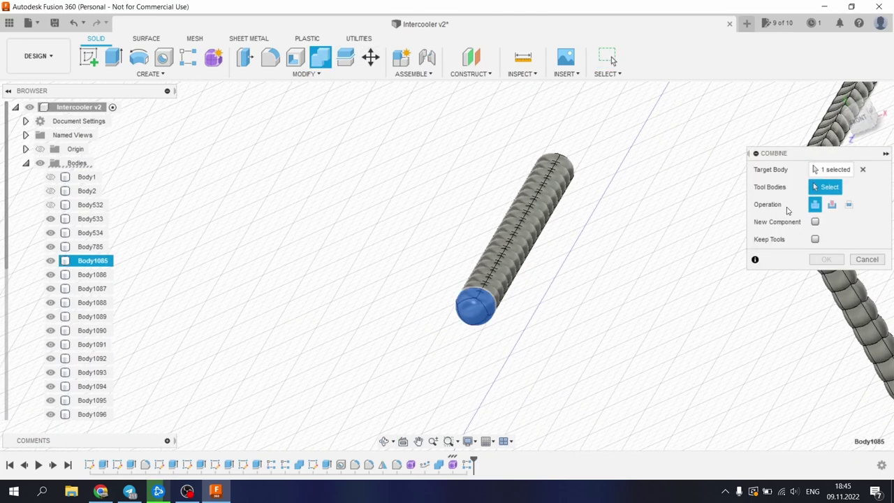
{"action": "left_click_drag", "start_coordinate": [370, 176], "coordinate": [664, 357]}
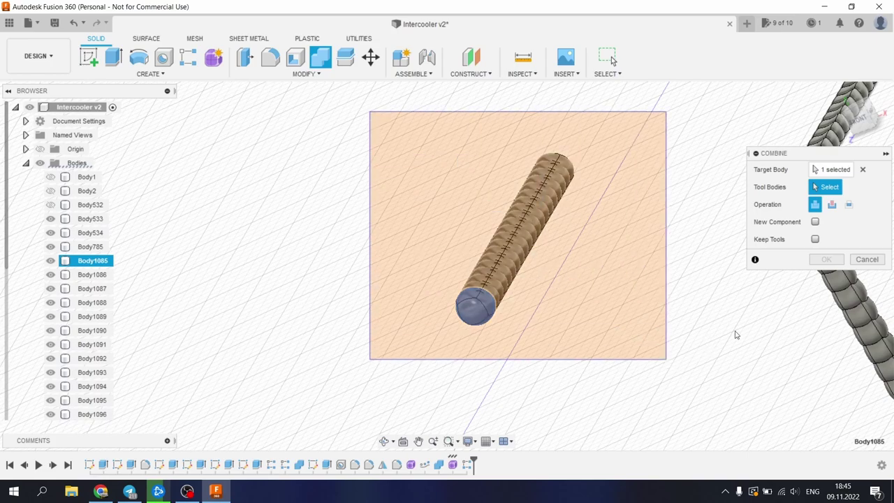
{"action": "left_click", "coordinate": [825, 260]}
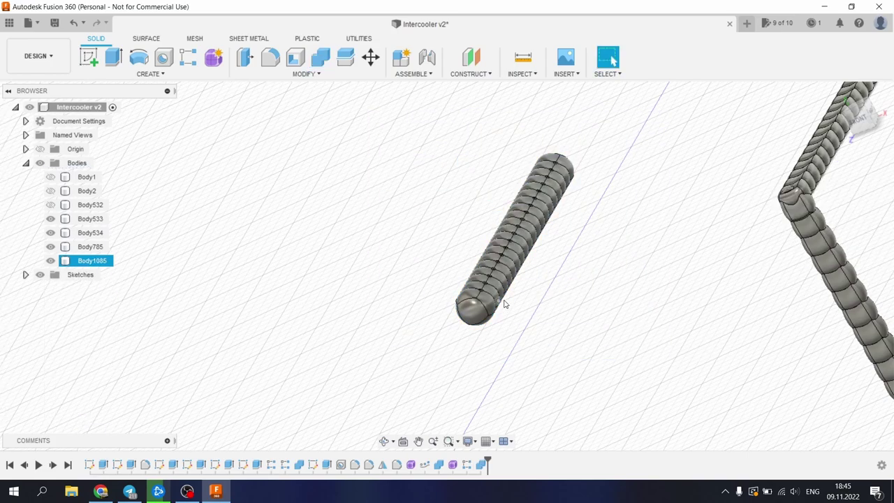
Show Body1, Body2 and the bracket (Body532) again around the joined weld.
{"action": "left_click", "coordinate": [50, 190]}
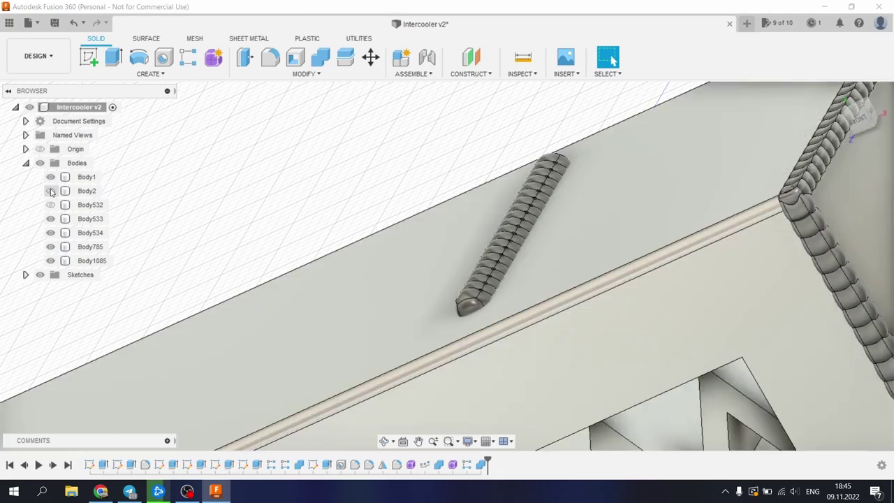
{"action": "scroll", "coordinate": [523, 205], "scroll_direction": "down", "scroll_amount": 5}
{"action": "mouse_move", "coordinate": [523, 206]}
{"action": "middle_mouse_down", "text": "shift"}
{"action": "mouse_move", "coordinate": [453, 217]}
{"action": "mouse_move", "coordinate": [531, 219]}
{"action": "middle_mouse_up", "text": "shift"}
{"action": "scroll", "coordinate": [527, 216], "scroll_direction": "down", "scroll_amount": 2}
{"action": "scroll", "coordinate": [528, 214], "scroll_direction": "up", "scroll_amount": 5}
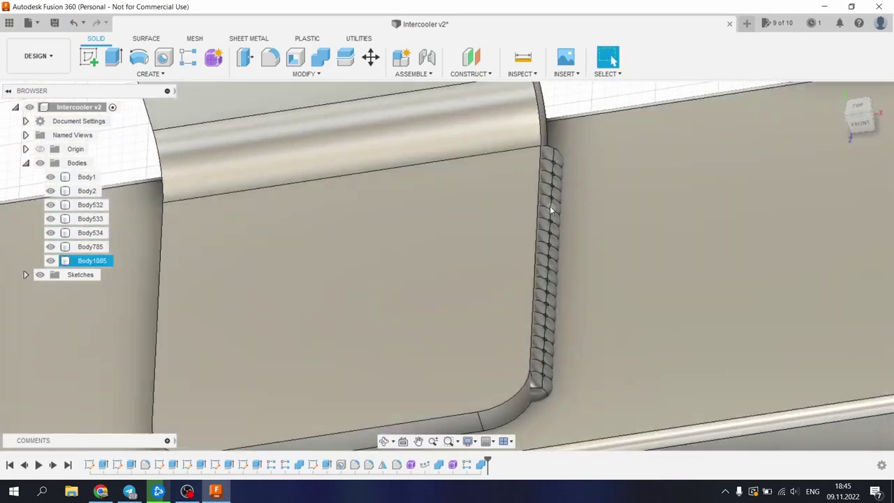
Examine the bracket from both sides, comparing the welded base edge with the opposite bare one.
{"action": "scroll", "coordinate": [583, 244], "scroll_direction": "down", "scroll_amount": 4}
{"action": "middle_click_drag", "start_coordinate": [361, 248], "coordinate": [455, 225], "text": "shift"}
{"action": "scroll", "coordinate": [397, 269], "scroll_direction": "down", "scroll_amount": 4}
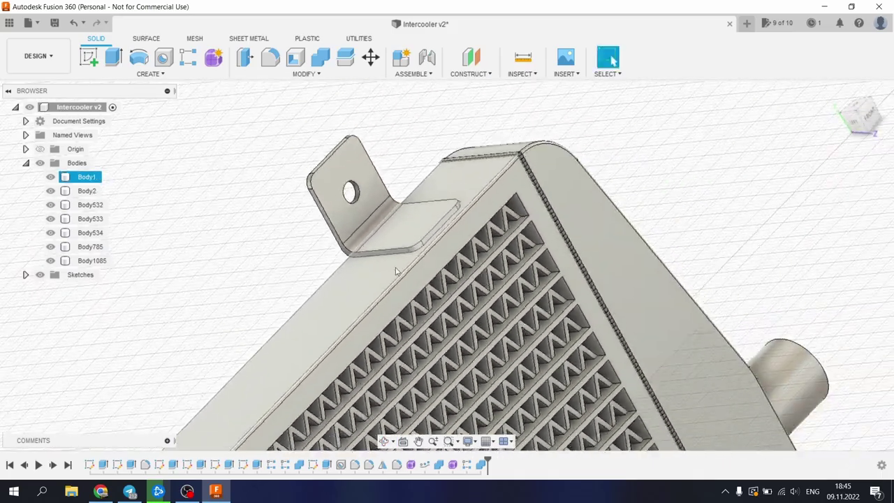
{"action": "mouse_move", "coordinate": [397, 269]}
{"action": "middle_mouse_down", "text": "shift"}
{"action": "mouse_move", "coordinate": [386, 214]}
{"action": "mouse_move", "coordinate": [396, 268]}
{"action": "middle_mouse_up", "text": "shift"}
{"action": "scroll", "coordinate": [395, 268], "scroll_direction": "down", "scroll_amount": 4}
{"action": "scroll", "coordinate": [408, 184], "scroll_direction": "up", "scroll_amount": 5}
{"action": "middle_click_drag", "start_coordinate": [379, 226], "coordinate": [343, 222], "text": "shift"}
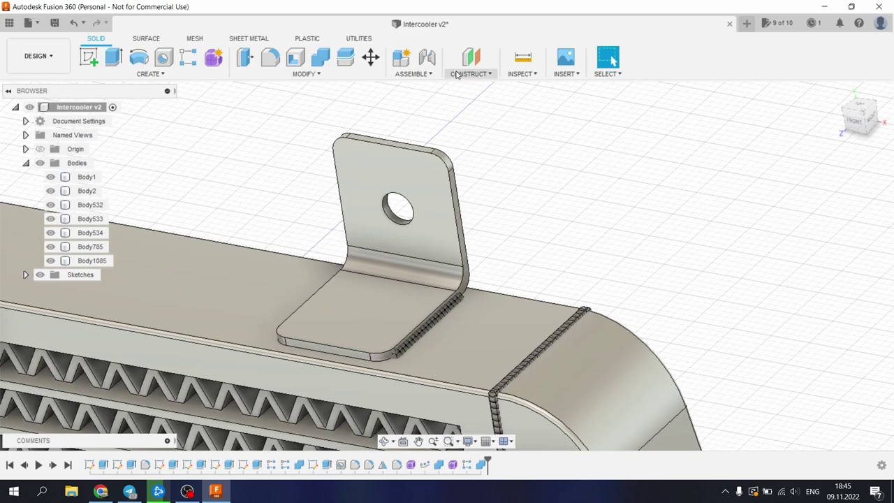
{"action": "left_click", "coordinate": [472, 58]}
{"action": "scroll", "coordinate": [391, 223], "scroll_direction": "up", "scroll_amount": 5}
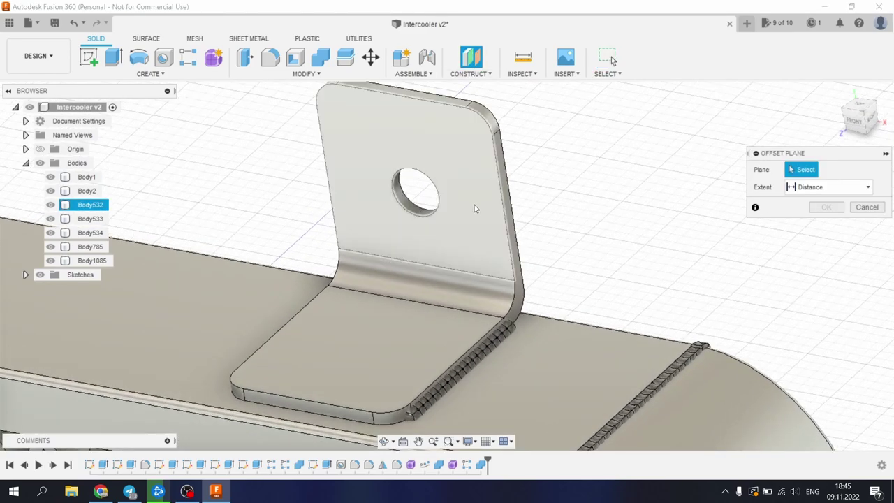
{"action": "left_click", "coordinate": [508, 200]}
{"action": "middle_click_drag", "start_coordinate": [507, 200], "coordinate": [433, 233], "text": "shift"}
{"action": "type", "text": "-15"}
{"action": "middle_click_drag", "start_coordinate": [411, 266], "coordinate": [588, 229], "text": "shift"}
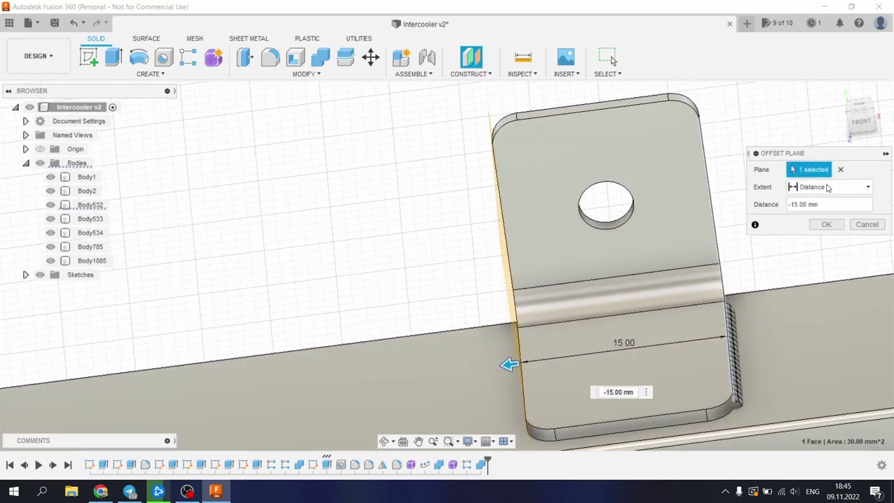
{"action": "mouse_move", "coordinate": [628, 210]}
{"action": "middle_mouse_down", "text": "shift"}
{"action": "mouse_move", "coordinate": [606, 211]}
{"action": "mouse_move", "coordinate": [635, 209]}
{"action": "middle_mouse_up", "text": "shift"}
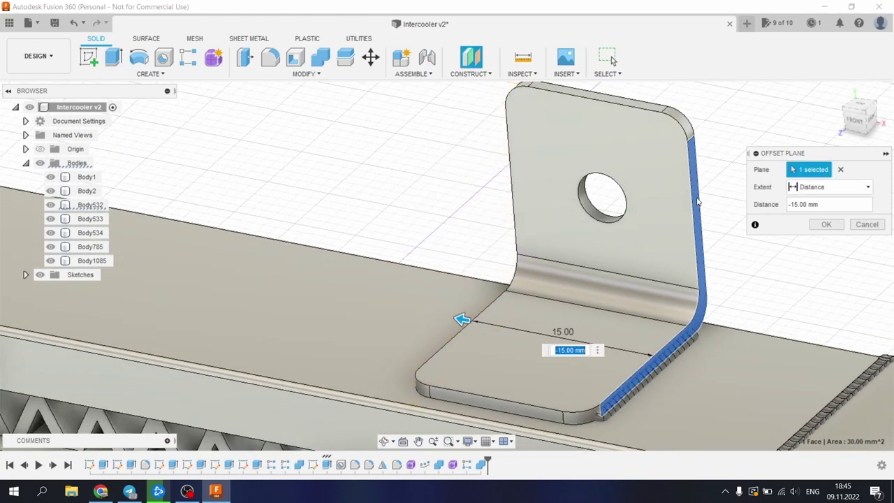
{"action": "left_click", "coordinate": [826, 224]}
Construct a midplane between the bracket's two opposite side faces.
{"action": "left_click", "coordinate": [488, 74]}
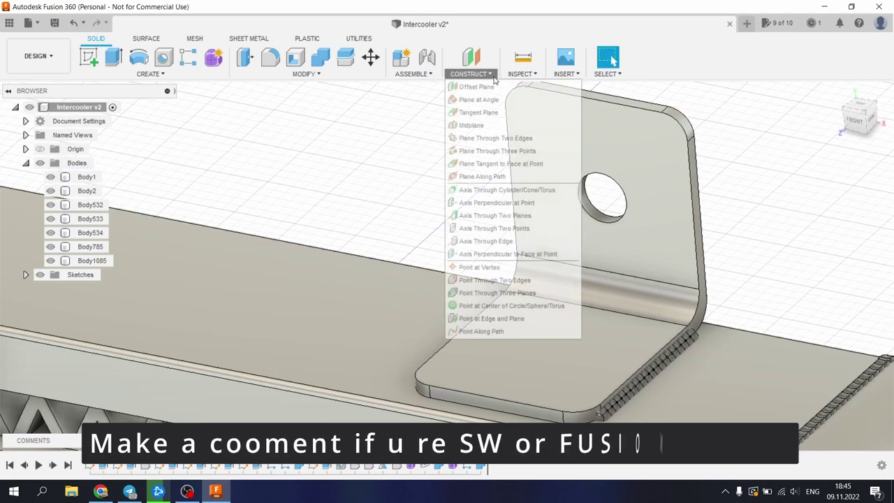
{"action": "left_click", "coordinate": [489, 126]}
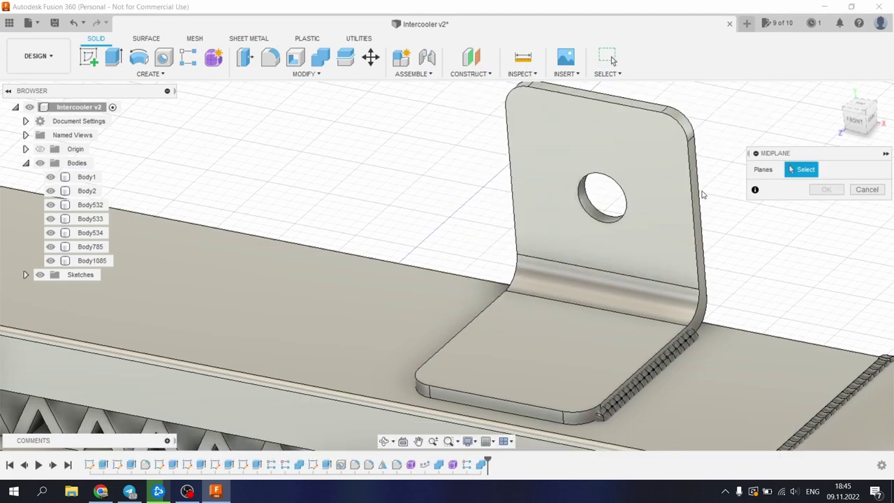
{"action": "left_click", "coordinate": [697, 193]}
{"action": "middle_click_drag", "start_coordinate": [651, 192], "coordinate": [752, 147], "text": "shift"}
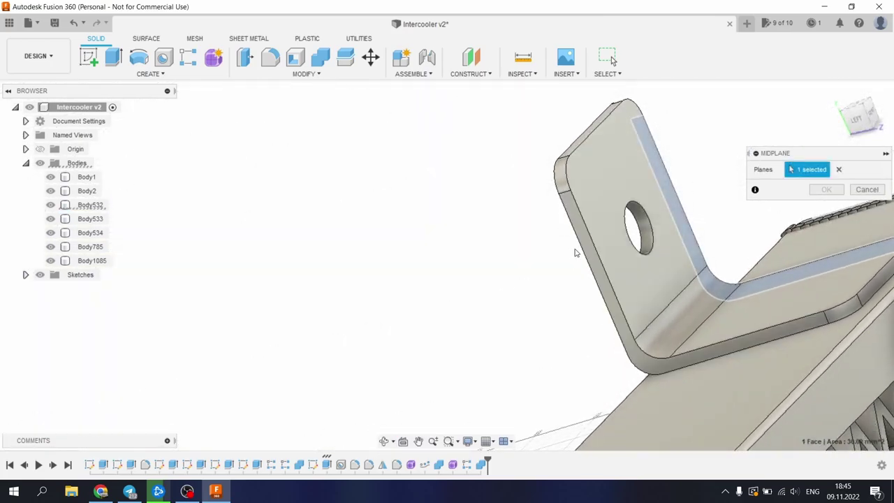
{"action": "left_click", "coordinate": [589, 254]}
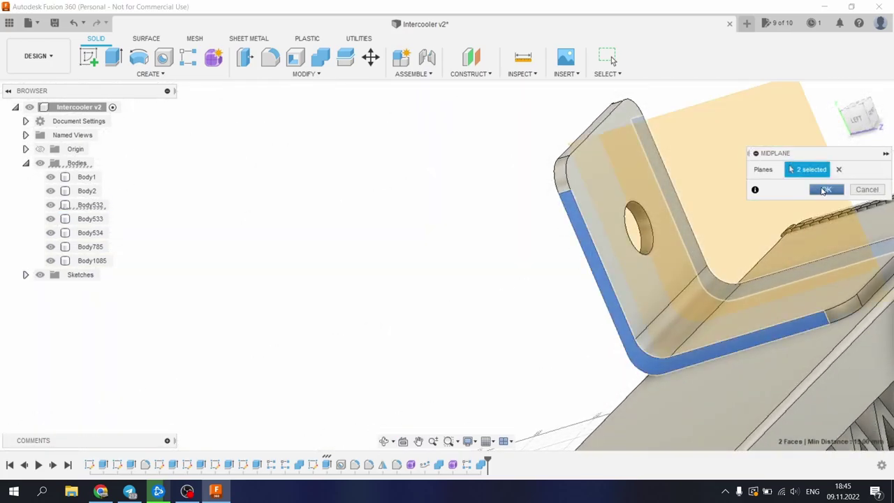
{"action": "left_click", "coordinate": [826, 189]}
Mirror the bracket's joined weld (Body1085) across the new midplane as a new body.
{"action": "middle_click_drag", "start_coordinate": [628, 210], "coordinate": [522, 216], "text": "shift"}
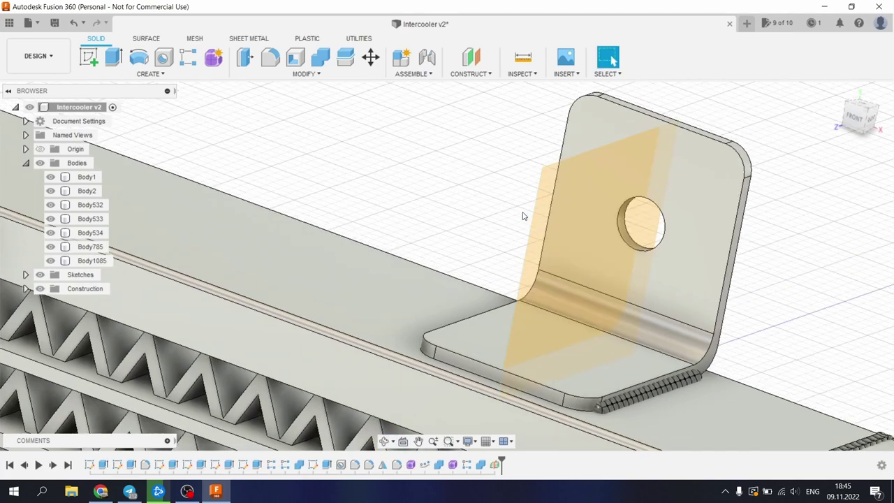
{"action": "left_click", "coordinate": [163, 75]}
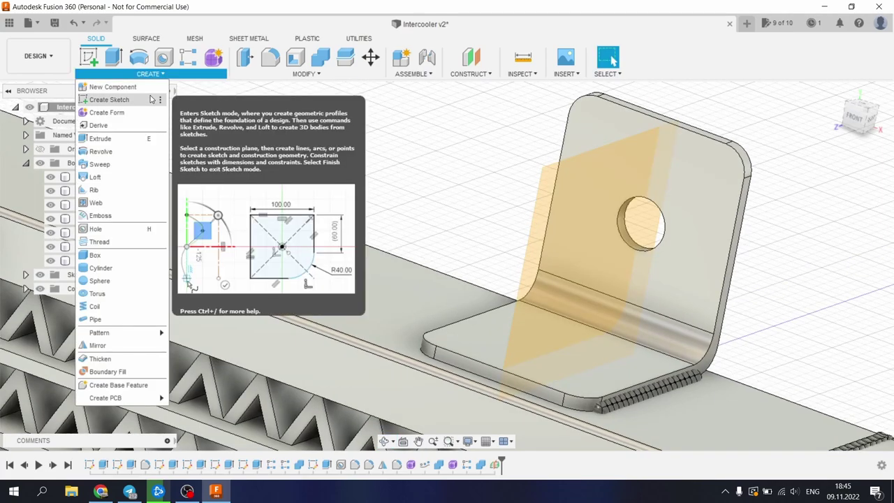
{"action": "left_click", "coordinate": [112, 347]}
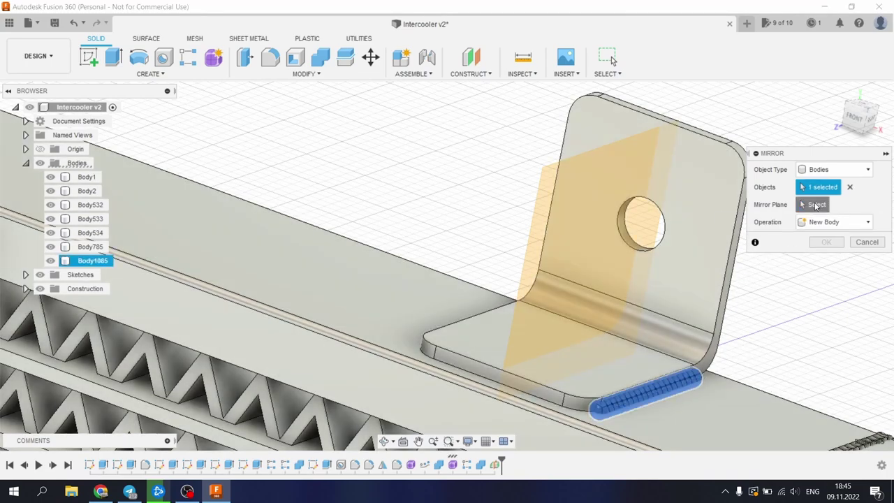
{"action": "middle_click_drag", "start_coordinate": [552, 198], "coordinate": [515, 181], "text": "shift"}
{"action": "left_click", "coordinate": [580, 207]}
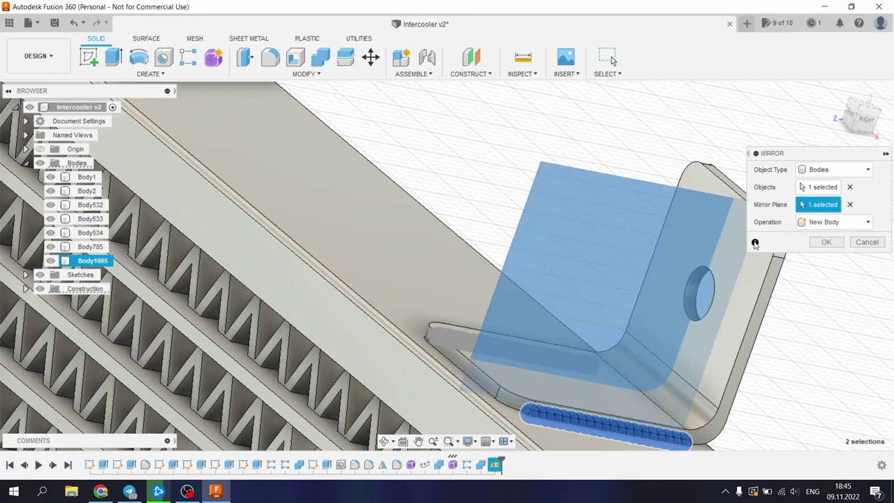
{"action": "left_click", "coordinate": [825, 242]}
Hide the construction midplane (Plane1).
{"action": "middle_click_drag", "start_coordinate": [825, 244], "coordinate": [498, 199], "text": "shift"}
{"action": "right_click", "coordinate": [493, 196]}
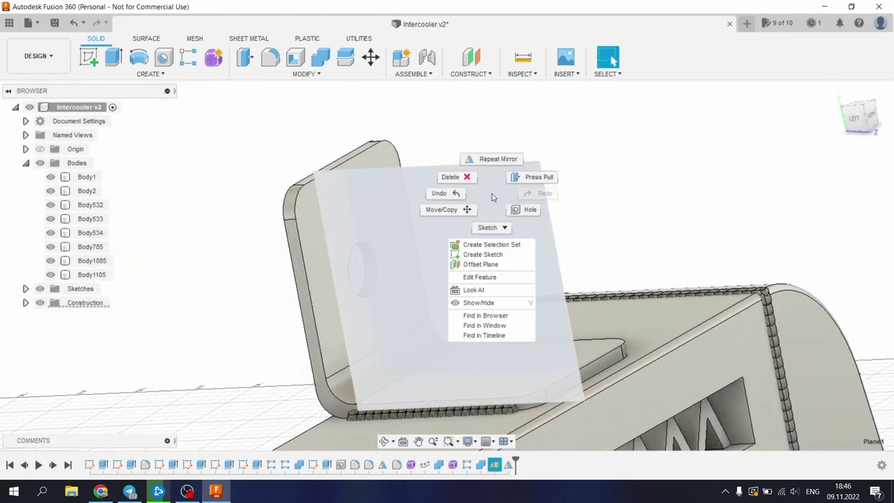
{"action": "left_click", "coordinate": [28, 309]}
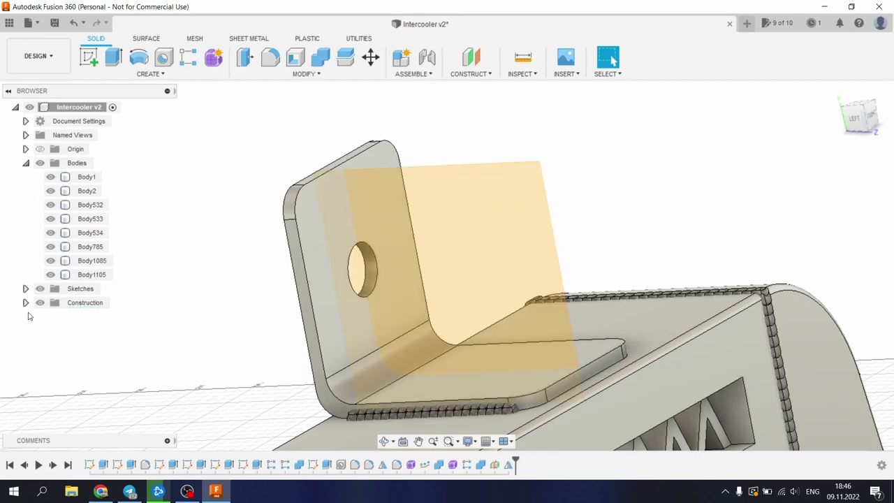
{"action": "left_click", "coordinate": [50, 317]}
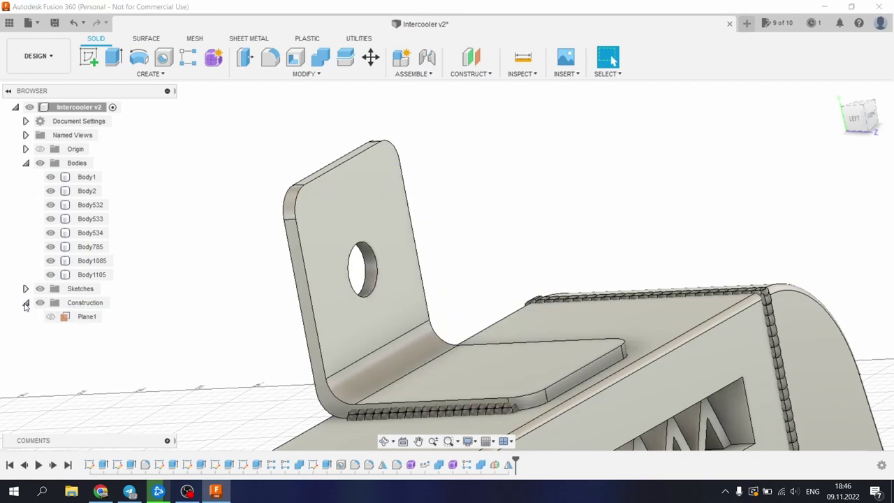
Examine the mirrored bracket weld and the whole intercooler from several sides.
{"action": "scroll", "coordinate": [503, 175], "scroll_direction": "down", "scroll_amount": 3}
{"action": "middle_click_drag", "start_coordinate": [526, 237], "coordinate": [391, 247], "text": "shift"}
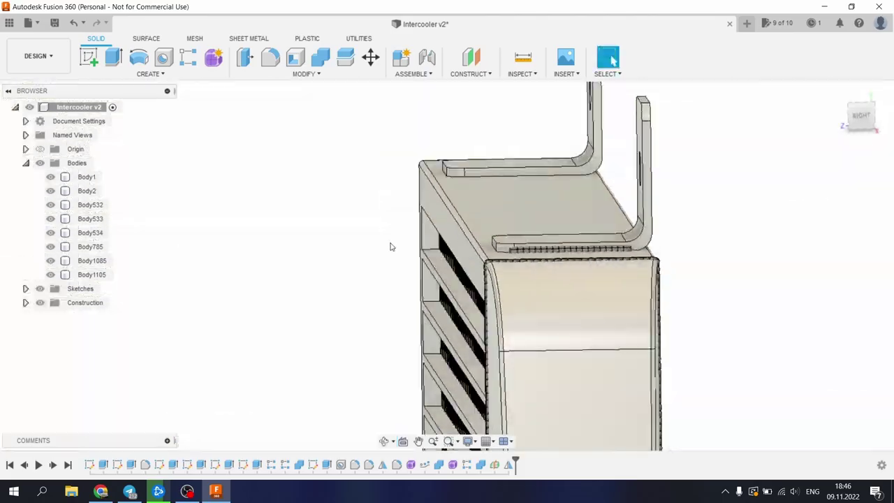
{"action": "scroll", "coordinate": [524, 250], "scroll_direction": "down", "scroll_amount": 5}
{"action": "middle_click_drag", "start_coordinate": [537, 259], "coordinate": [571, 243], "text": "shift"}
{"action": "scroll", "coordinate": [504, 274], "scroll_direction": "down", "scroll_amount": 3}
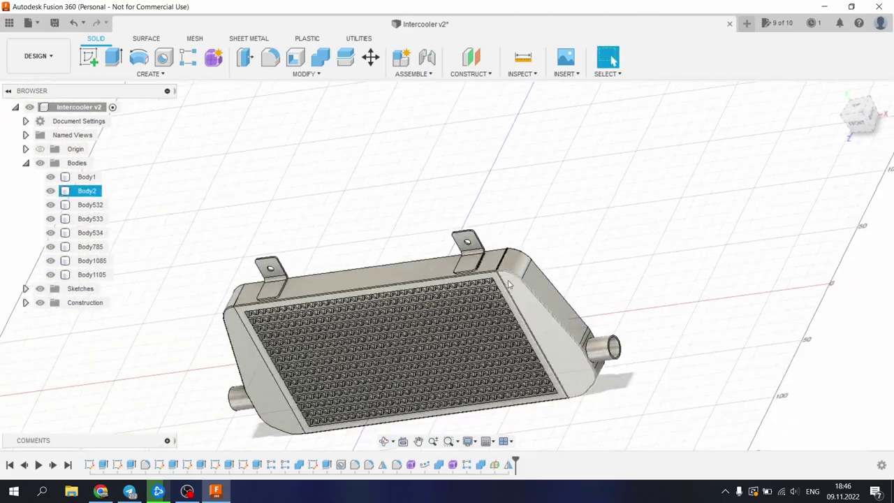
{"action": "scroll", "coordinate": [508, 282], "scroll_direction": "up", "scroll_amount": 3}
{"action": "middle_click_drag", "start_coordinate": [462, 294], "coordinate": [500, 237], "text": "shift"}
{"action": "scroll", "coordinate": [500, 237], "scroll_direction": "down", "scroll_amount": 4}
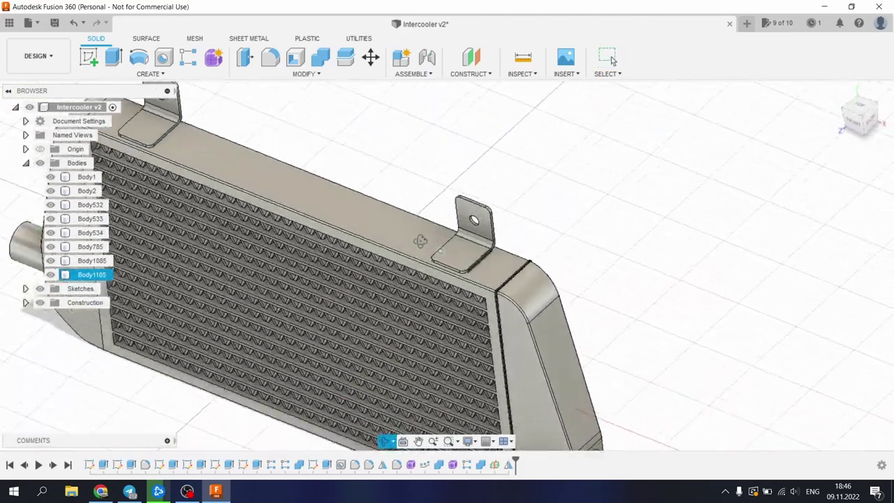
{"action": "left_click", "coordinate": [499, 238]}
Start a new T-spline form for the weld where the pipe meets the end tank.
{"action": "scroll", "coordinate": [515, 329], "scroll_direction": "up", "scroll_amount": 10}
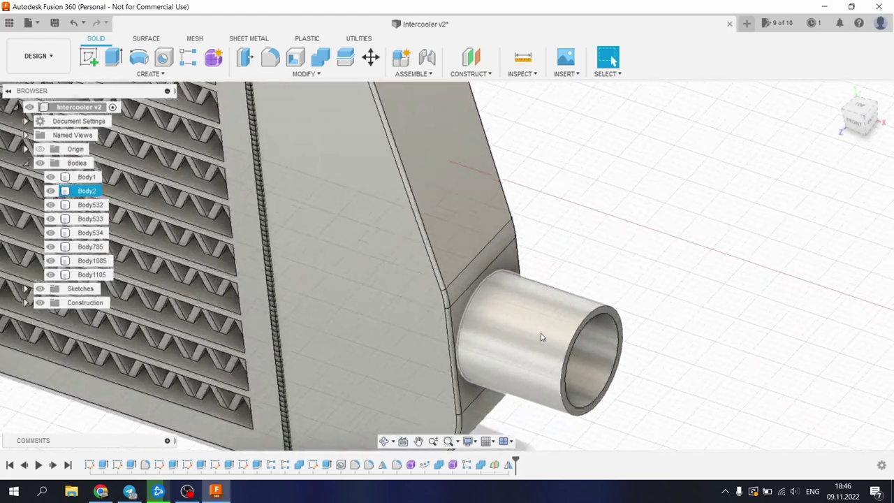
{"action": "mouse_move", "coordinate": [478, 297]}
{"action": "middle_mouse_down", "text": "shift"}
{"action": "mouse_move", "coordinate": [485, 259]}
{"action": "mouse_move", "coordinate": [470, 288]}
{"action": "middle_mouse_up", "text": "shift"}
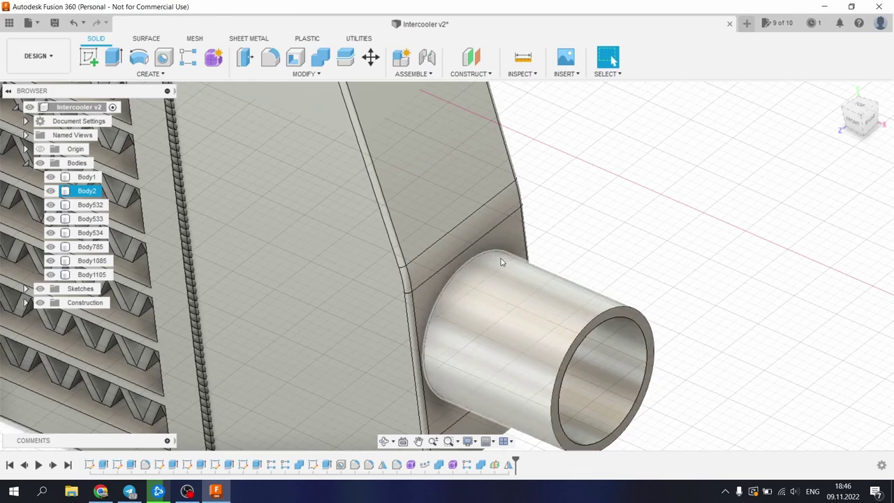
{"action": "scroll", "coordinate": [500, 260], "scroll_direction": "down", "scroll_amount": 3}
{"action": "scroll", "coordinate": [439, 272], "scroll_direction": "down", "scroll_amount": 3}
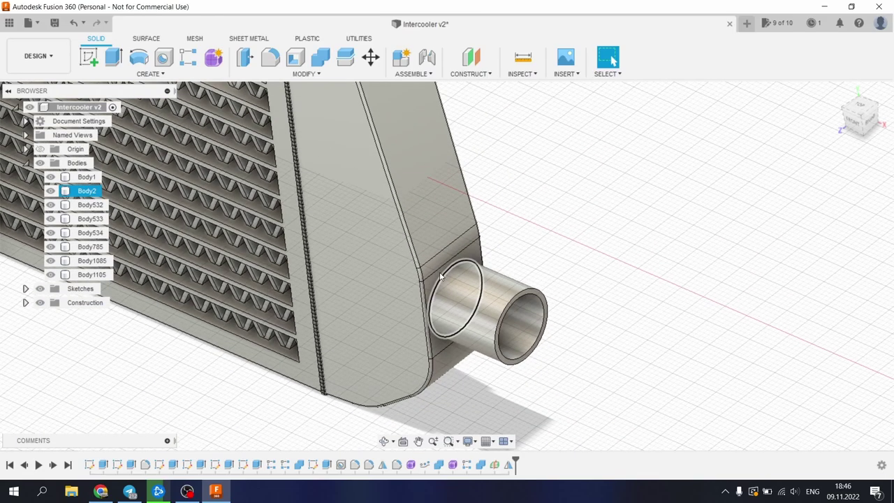
{"action": "middle_click_drag", "start_coordinate": [439, 272], "coordinate": [423, 289], "text": "shift"}
{"action": "scroll", "coordinate": [461, 275], "scroll_direction": "up", "scroll_amount": 4}
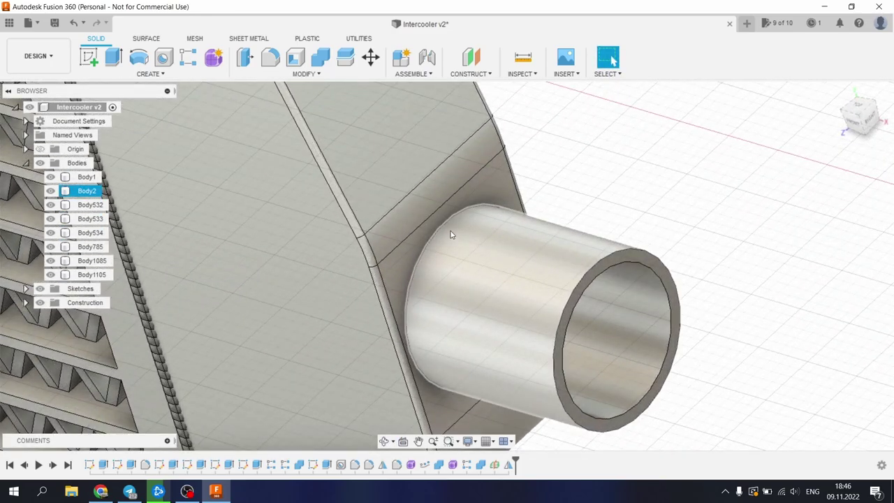
{"action": "mouse_move", "coordinate": [449, 222]}
{"action": "middle_mouse_down", "text": "shift"}
{"action": "mouse_move", "coordinate": [463, 183]}
{"action": "mouse_move", "coordinate": [472, 185]}
{"action": "mouse_move", "coordinate": [446, 229]}
{"action": "middle_mouse_up", "text": "shift"}
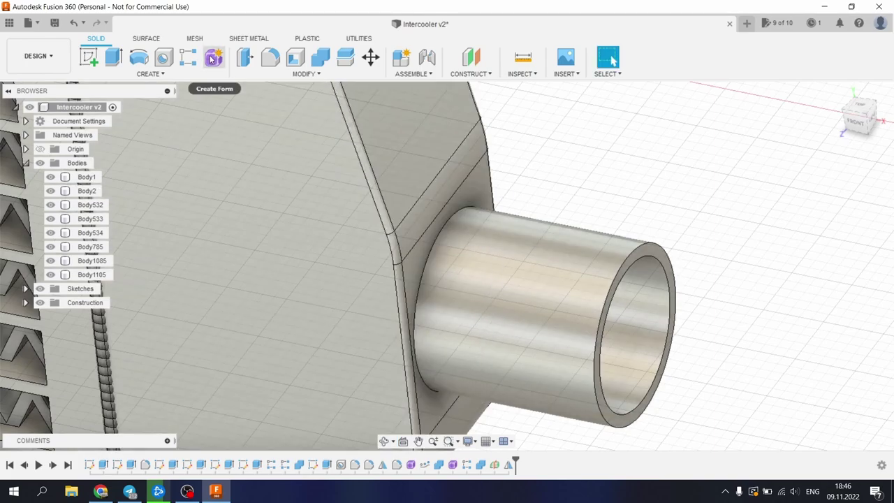
{"action": "left_click", "coordinate": [215, 59]}
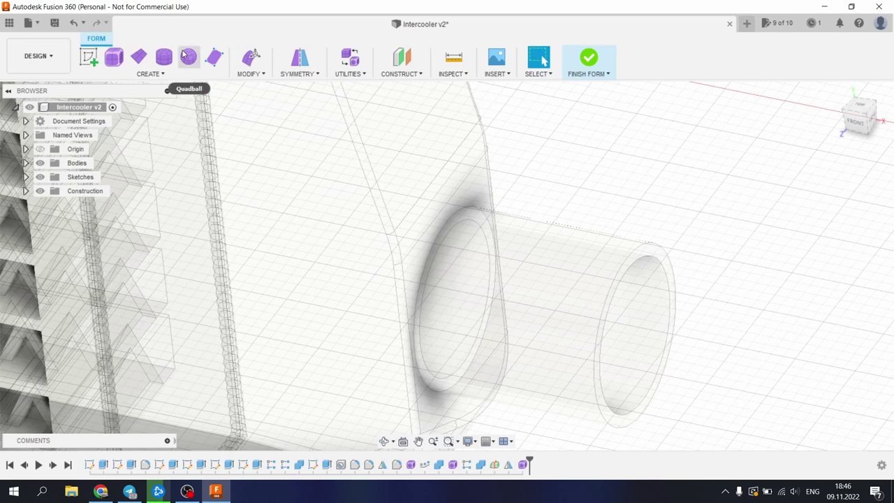
{"action": "left_click", "coordinate": [186, 56]}
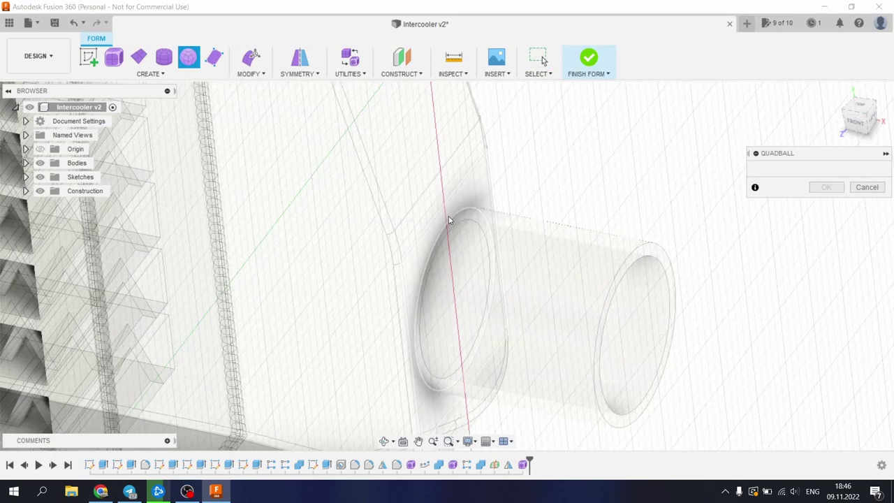
{"action": "scroll", "coordinate": [450, 219], "scroll_direction": "up", "scroll_amount": 2}
{"action": "scroll", "coordinate": [450, 220], "scroll_direction": "up", "scroll_amount": 1}
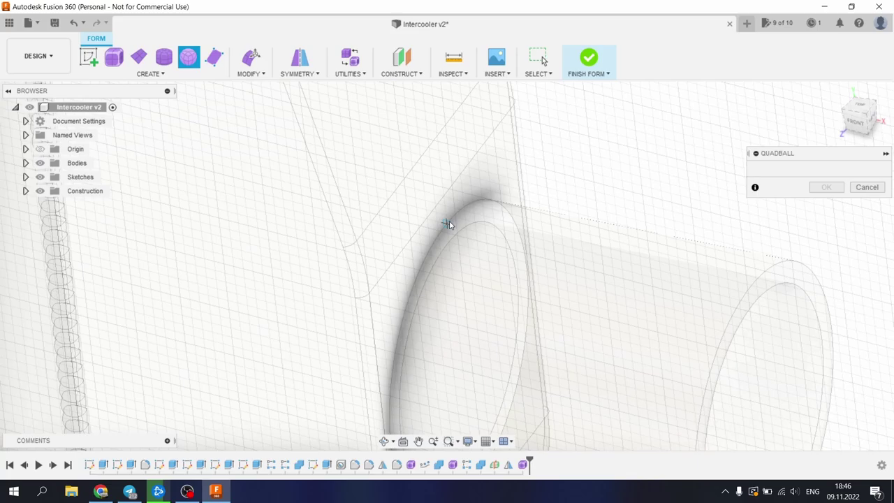
{"action": "left_click", "coordinate": [448, 223]}
{"action": "middle_click_drag", "start_coordinate": [529, 205], "coordinate": [533, 123], "text": "shift"}
{"action": "left_click", "coordinate": [867, 224]}
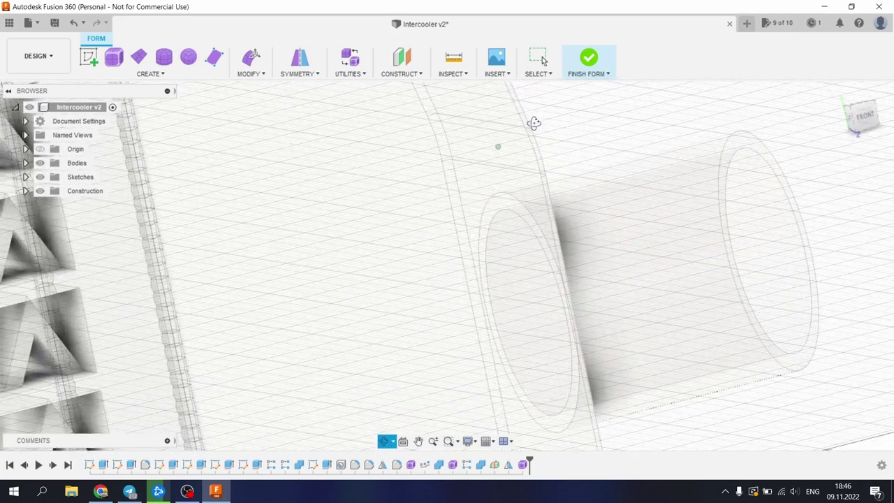
{"action": "left_click", "coordinate": [188, 56]}
{"action": "scroll", "coordinate": [510, 205], "scroll_direction": "up", "scroll_amount": 4}
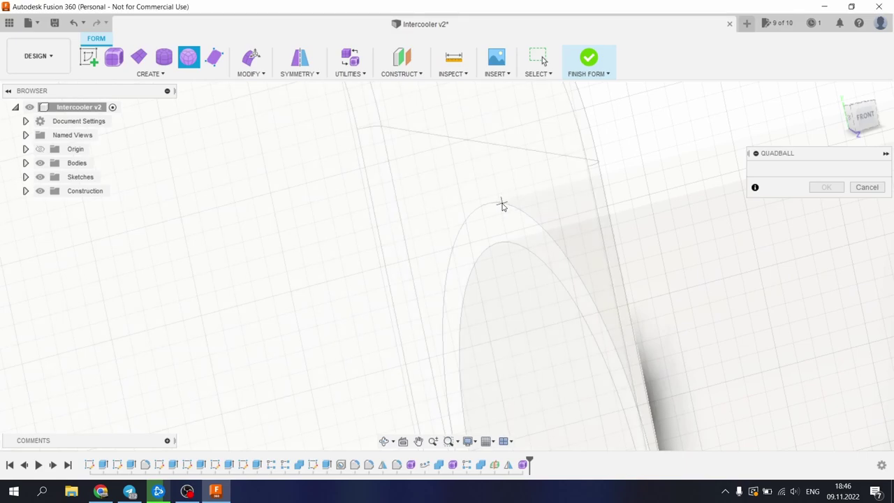
{"action": "left_click", "coordinate": [502, 204]}
{"action": "middle_click_drag", "start_coordinate": [549, 220], "coordinate": [516, 217], "text": "shift"}
{"action": "scroll", "coordinate": [516, 219], "scroll_direction": "down", "scroll_amount": 4}
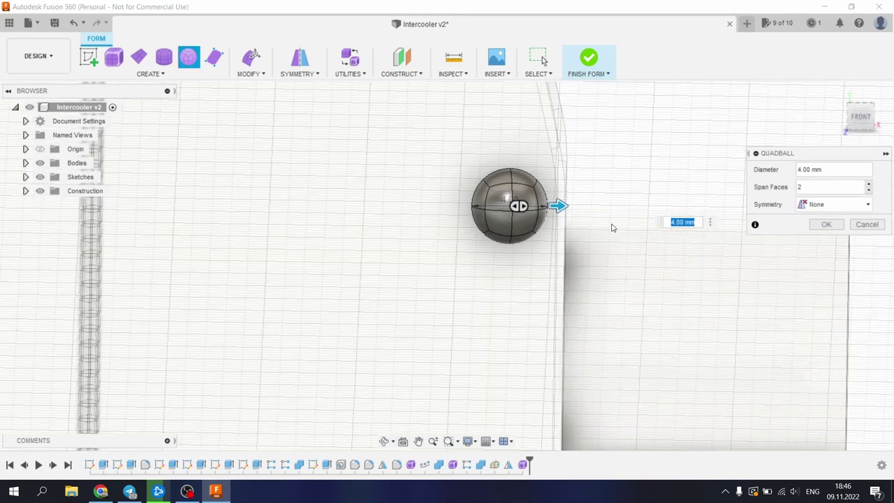
{"action": "middle_click_drag", "start_coordinate": [590, 219], "coordinate": [556, 234], "text": "shift"}
{"action": "left_click_drag", "start_coordinate": [497, 232], "coordinate": [514, 236]}
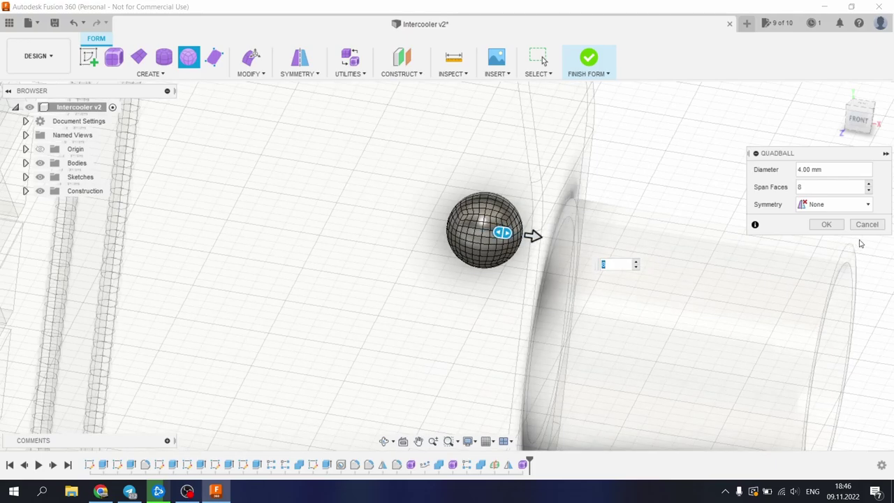
{"action": "left_click", "coordinate": [872, 227]}
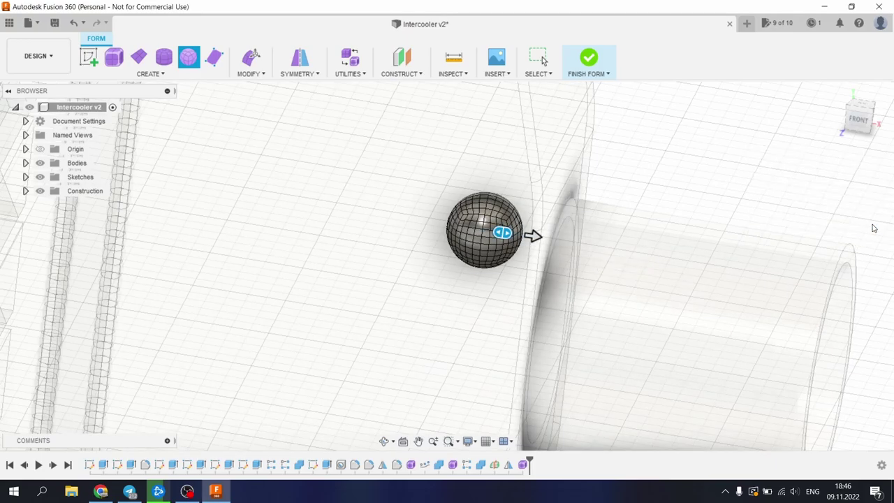
Place the centre of a new quadball on the upper edge of the pipe where it meets the end tank.
{"action": "middle_click_drag", "start_coordinate": [598, 174], "coordinate": [642, 197], "text": "shift"}
{"action": "left_click", "coordinate": [184, 59]}
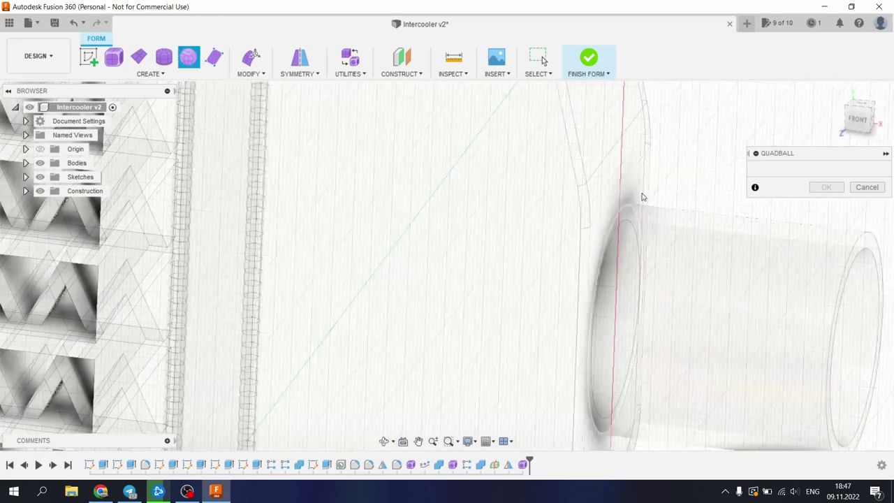
{"action": "left_click", "coordinate": [864, 106]}
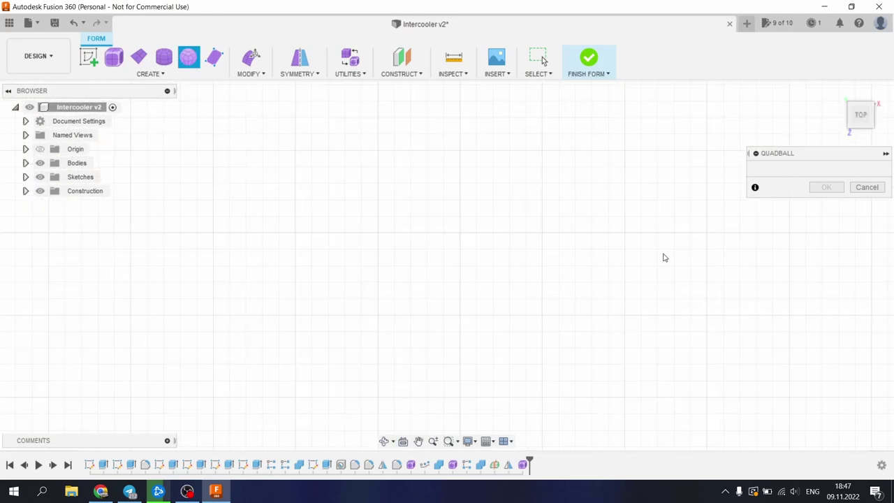
{"action": "scroll", "coordinate": [530, 346], "scroll_direction": "up", "scroll_amount": 6}
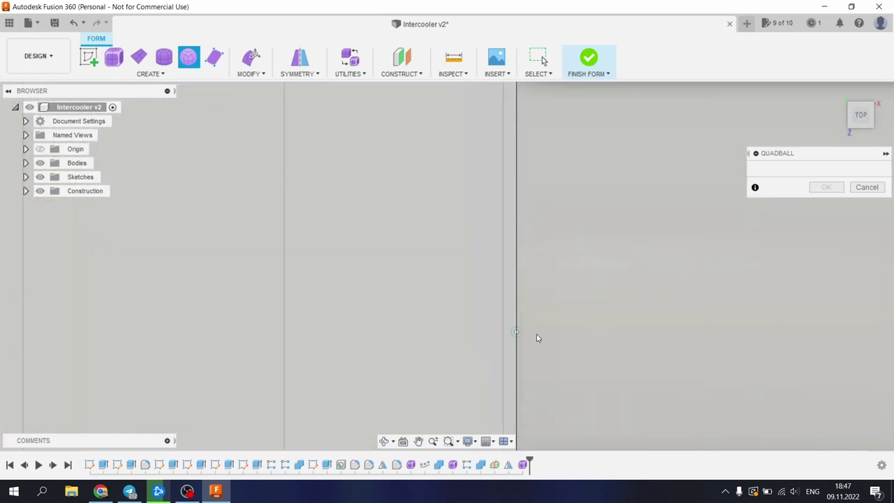
{"action": "middle_click_drag", "start_coordinate": [522, 333], "coordinate": [441, 235], "text": "shift"}
{"action": "scroll", "coordinate": [441, 235], "scroll_direction": "down", "scroll_amount": 4}
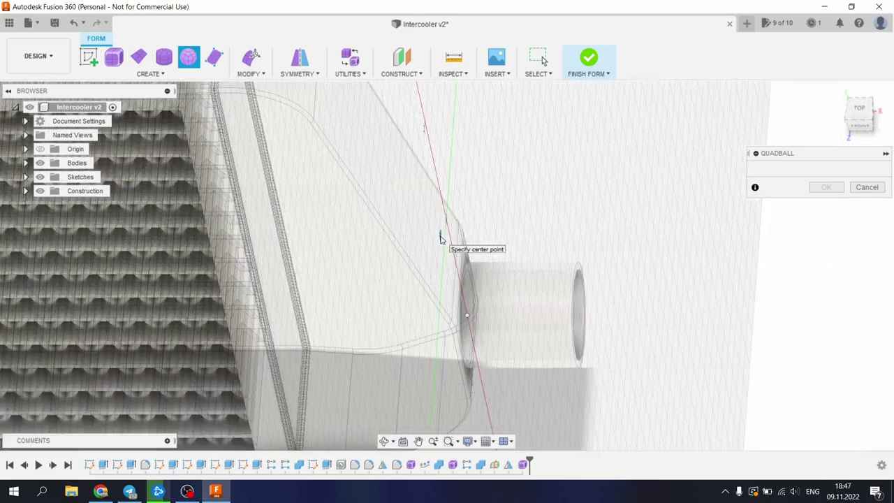
{"action": "scroll", "coordinate": [454, 311], "scroll_direction": "up", "scroll_amount": 2}
{"action": "middle_click_drag", "start_coordinate": [451, 307], "coordinate": [417, 254], "text": "shift"}
{"action": "scroll", "coordinate": [467, 293], "scroll_direction": "up", "scroll_amount": 4}
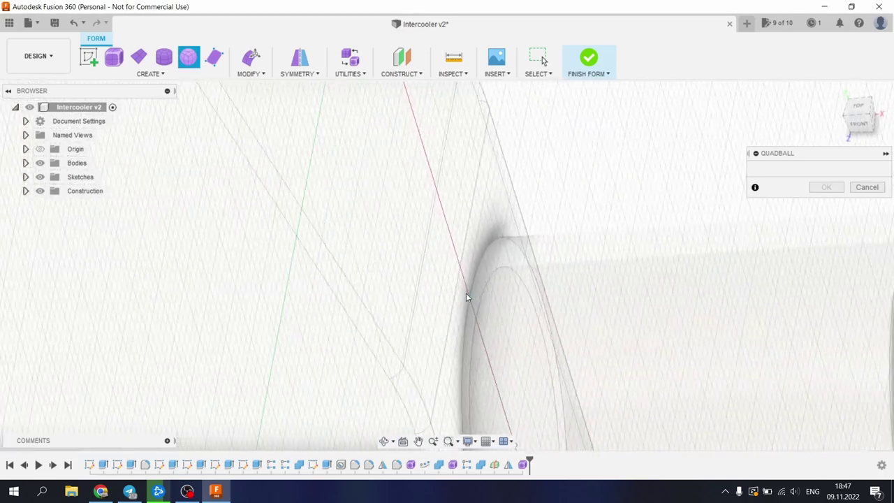
{"action": "left_click", "coordinate": [469, 301]}
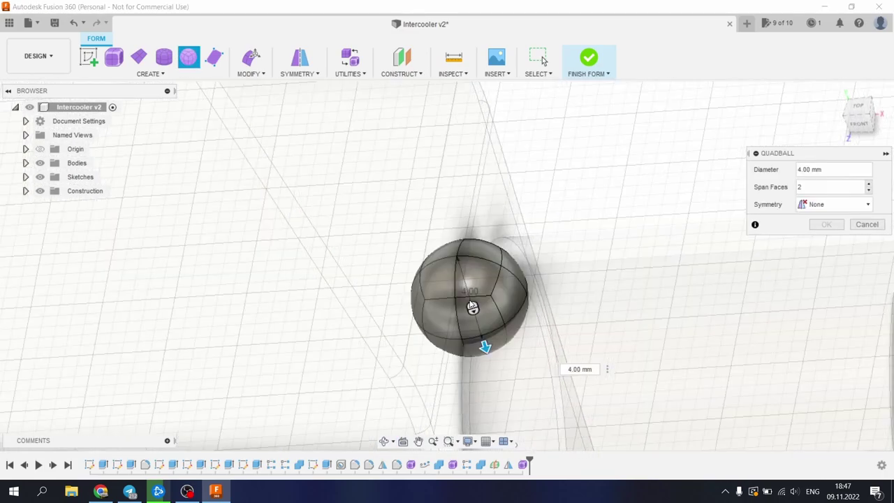
Set the quadball's diameter to 2 mm and create it at the pipe-to-tank joint.
{"action": "middle_click_drag", "start_coordinate": [412, 261], "coordinate": [433, 225], "text": "shift"}
{"action": "scroll", "coordinate": [409, 249], "scroll_direction": "down", "scroll_amount": 6}
{"action": "scroll", "coordinate": [411, 305], "scroll_direction": "up", "scroll_amount": 4}
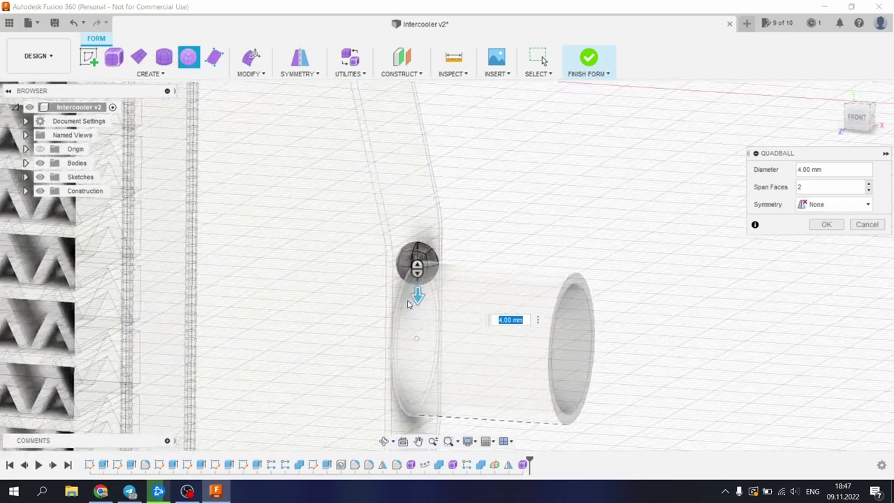
{"action": "left_click_drag", "start_coordinate": [427, 291], "coordinate": [421, 271]}
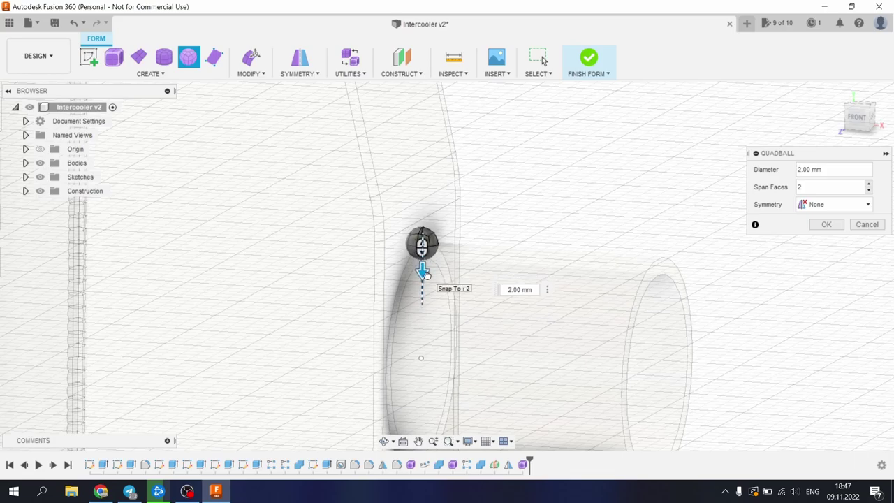
{"action": "mouse_move", "coordinate": [432, 183]}
{"action": "middle_mouse_down", "text": "shift"}
{"action": "mouse_move", "coordinate": [383, 188]}
{"action": "mouse_move", "coordinate": [447, 166]}
{"action": "mouse_move", "coordinate": [418, 181]}
{"action": "middle_mouse_up", "text": "shift"}
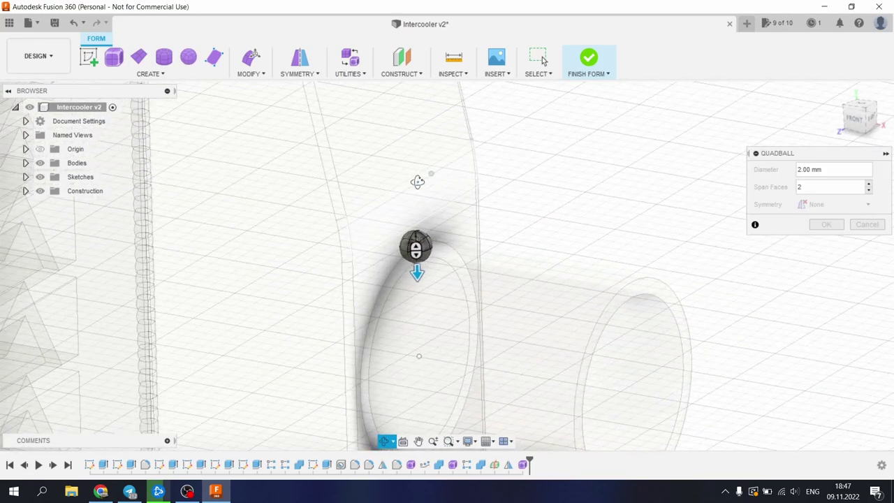
{"action": "left_click", "coordinate": [826, 225]}
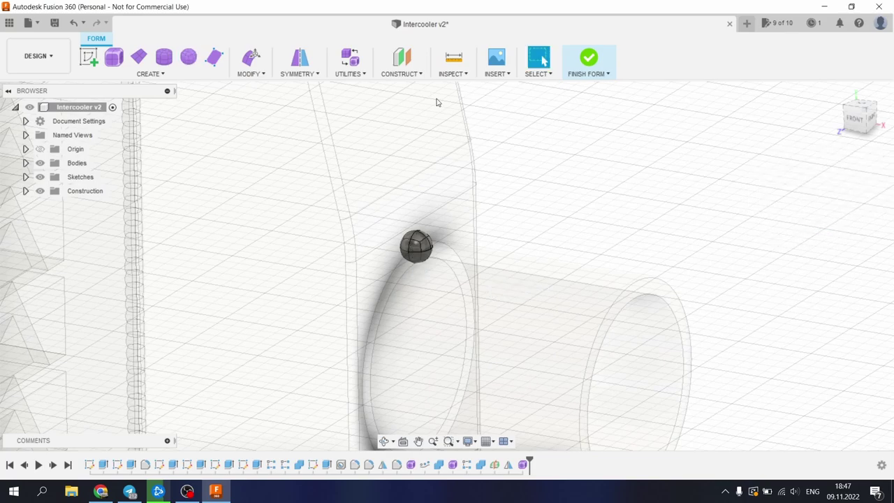
Dent the ball with Edit Form by moving a vertex on its upper pipe-facing side inward and down, and adjusting one on its front side.
{"action": "left_click", "coordinate": [250, 60]}
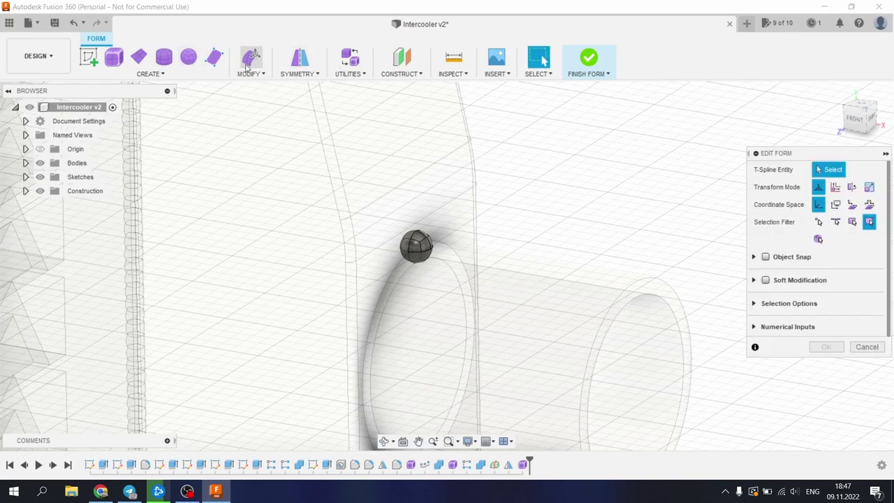
{"action": "scroll", "coordinate": [442, 259], "scroll_direction": "up", "scroll_amount": 3}
{"action": "left_click", "coordinate": [410, 220]}
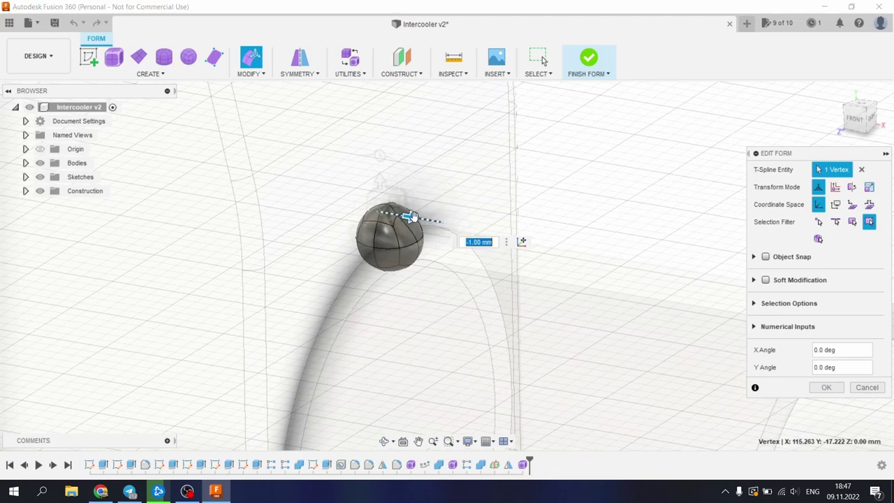
{"action": "middle_click_drag", "start_coordinate": [402, 231], "coordinate": [431, 218], "text": "shift"}
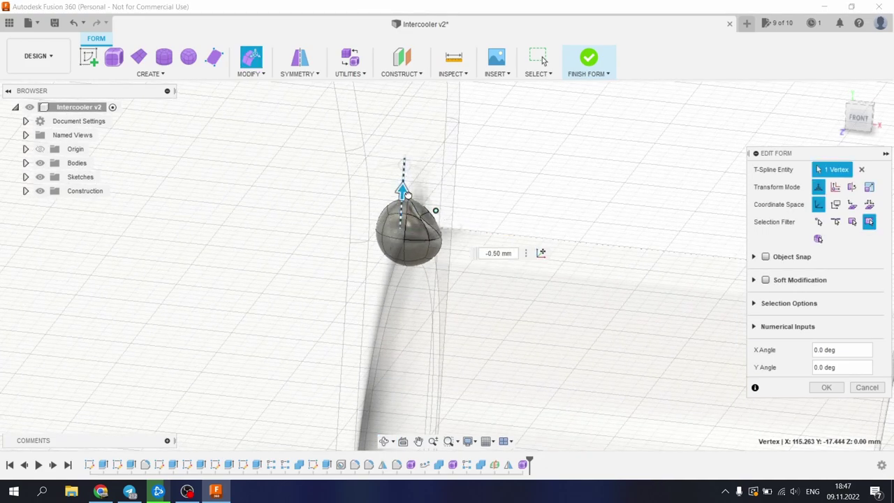
{"action": "middle_click_drag", "start_coordinate": [398, 250], "coordinate": [383, 241], "text": "shift"}
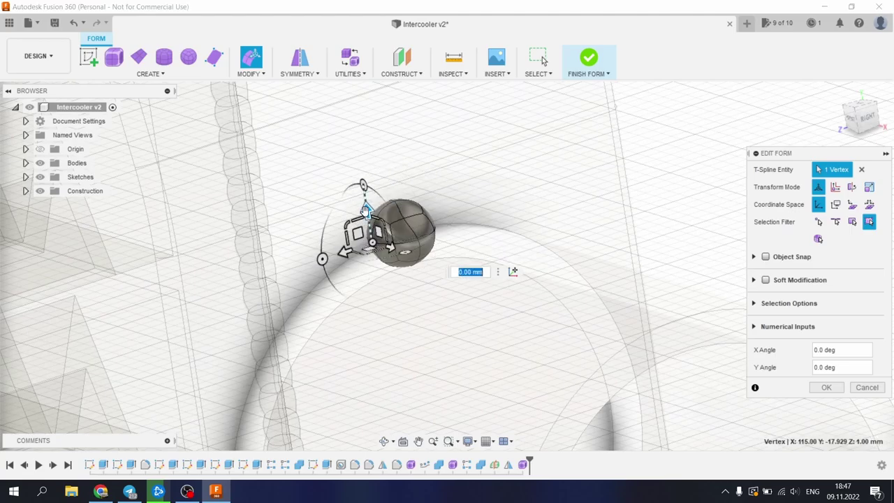
{"action": "left_click_drag", "start_coordinate": [365, 210], "coordinate": [364, 223]}
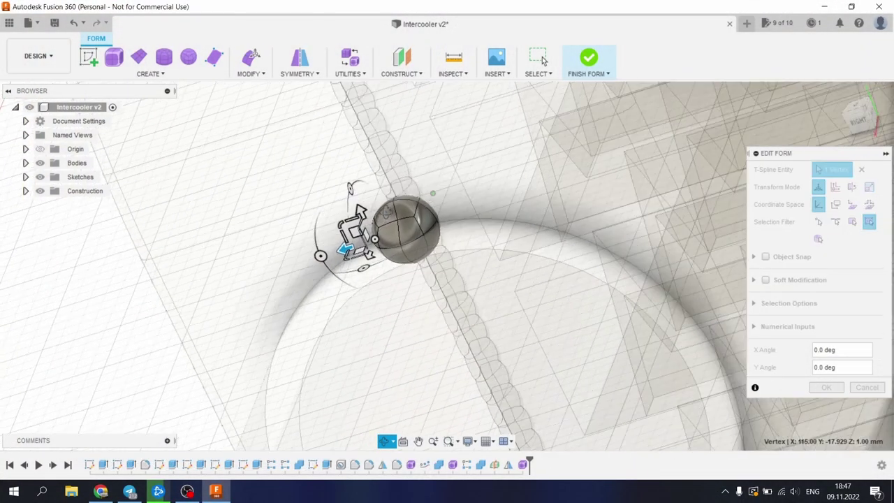
{"action": "middle_click_drag", "start_coordinate": [386, 211], "coordinate": [426, 203], "text": "shift"}
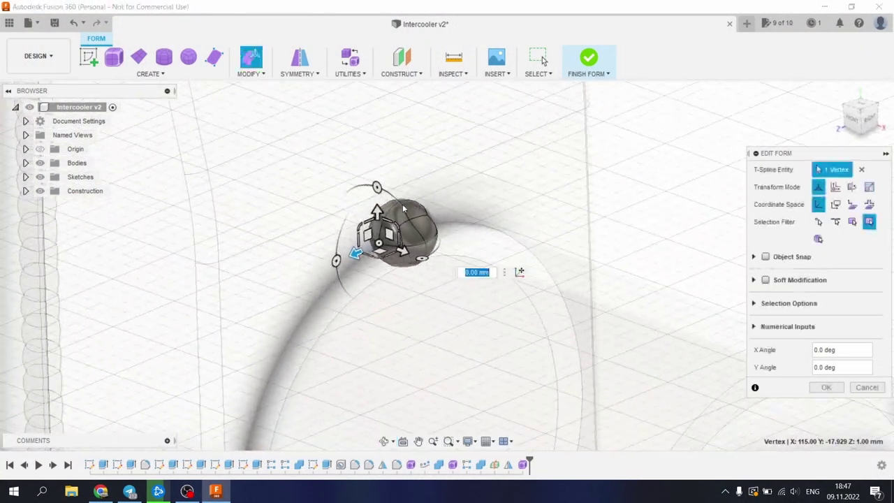
Lower the ball's topmost vertex slightly and push the vertex facing along the pipe inward.
{"action": "scroll", "coordinate": [397, 199], "scroll_direction": "up", "scroll_amount": 4}
{"action": "left_click", "coordinate": [398, 202]}
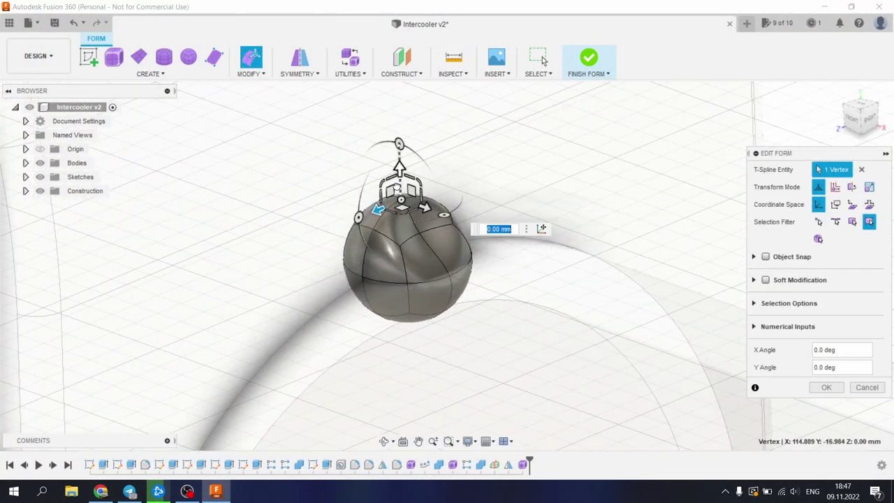
{"action": "left_click_drag", "start_coordinate": [398, 183], "coordinate": [398, 189]}
{"action": "left_click", "coordinate": [449, 276]}
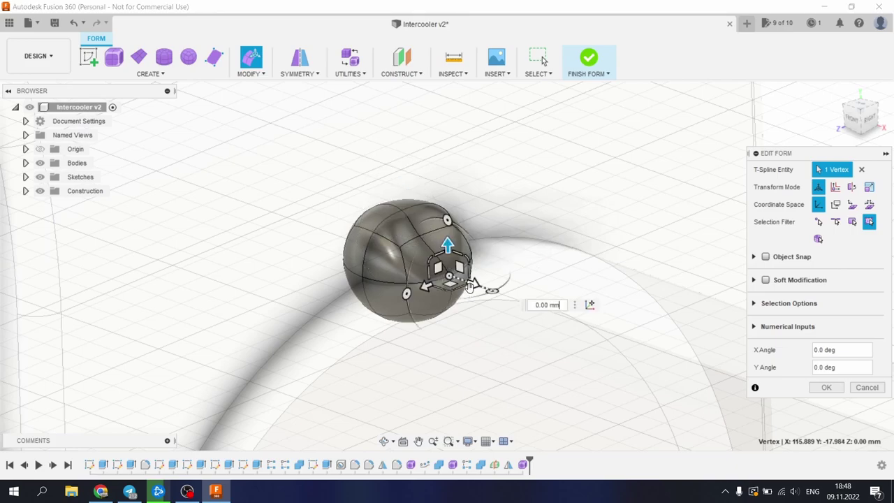
{"action": "left_click_drag", "start_coordinate": [474, 285], "coordinate": [455, 278]}
{"action": "middle_click_drag", "start_coordinate": [476, 229], "coordinate": [451, 231], "text": "shift"}
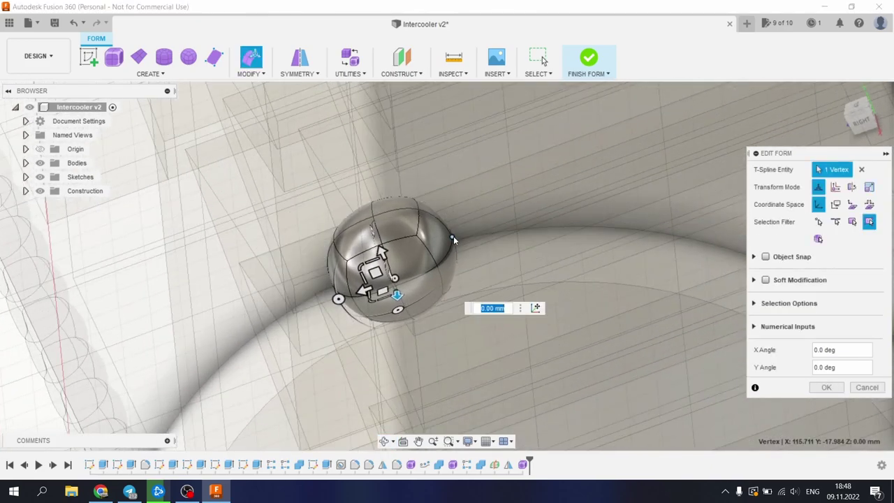
Reshape the ball's back side by moving two vertices toward the tank, about 0.40 mm and 0.30 mm, and lowering them slightly.
{"action": "left_click", "coordinate": [444, 249]}
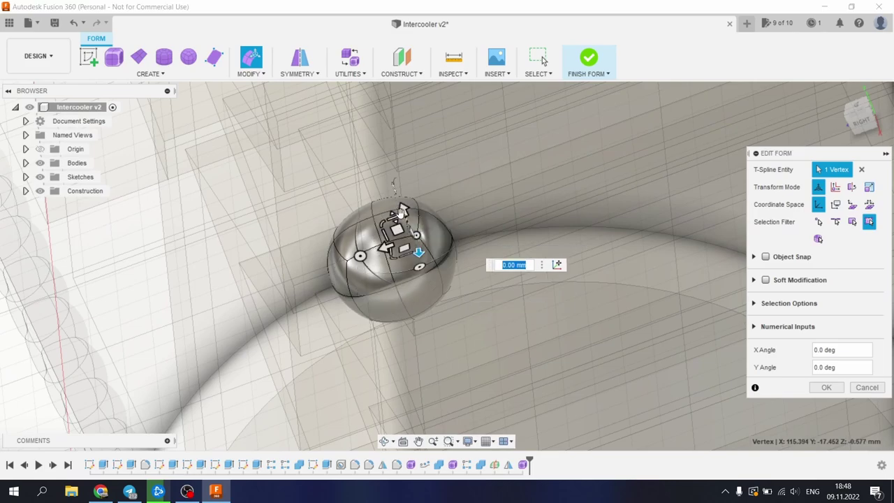
{"action": "middle_click_drag", "start_coordinate": [413, 233], "coordinate": [398, 271], "text": "shift"}
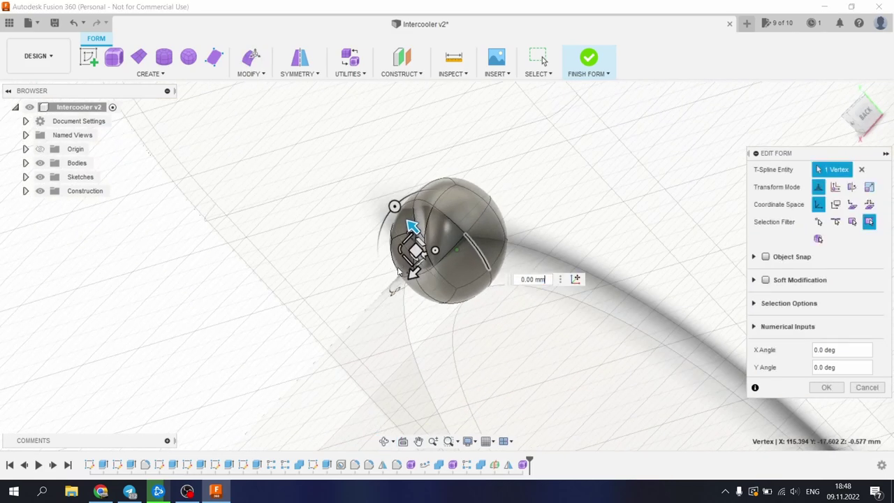
{"action": "left_click_drag", "start_coordinate": [415, 273], "coordinate": [436, 255]}
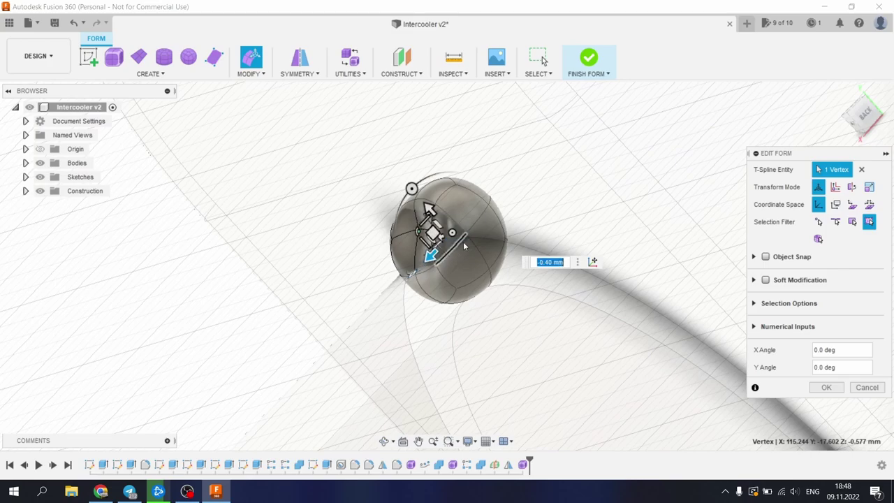
{"action": "left_click", "coordinate": [467, 238]}
{"action": "left_click_drag", "start_coordinate": [443, 256], "coordinate": [458, 243]}
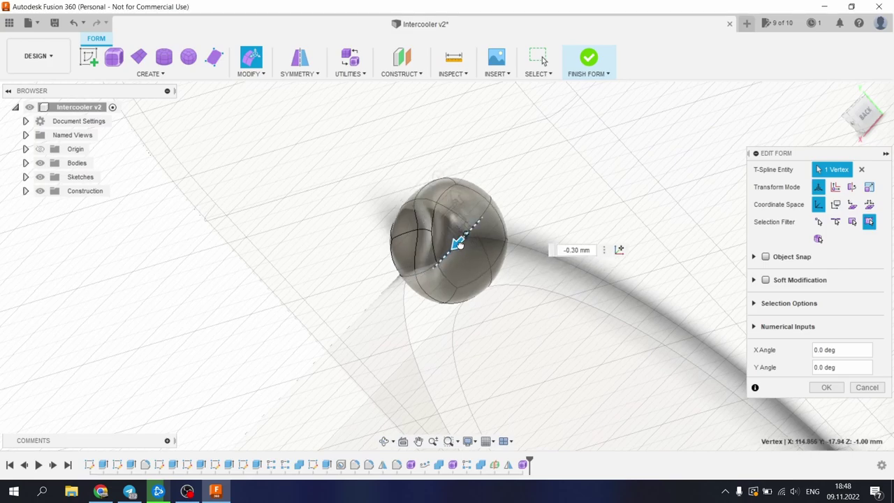
{"action": "left_click_drag", "start_coordinate": [455, 196], "coordinate": [473, 216]}
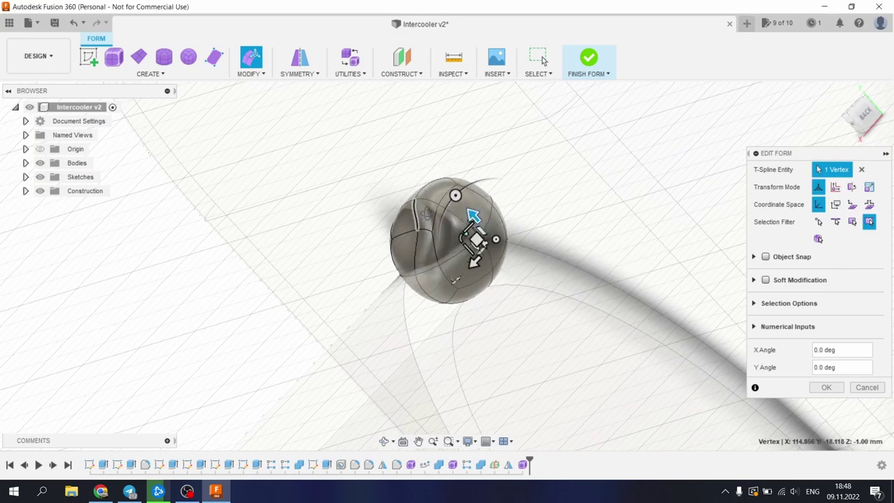
Raise the ball's upper front vertex 0.20 mm, shift it 0.20 mm outward along the pipe, and apply the form edits.
{"action": "middle_click_drag", "start_coordinate": [473, 215], "coordinate": [423, 249], "text": "shift"}
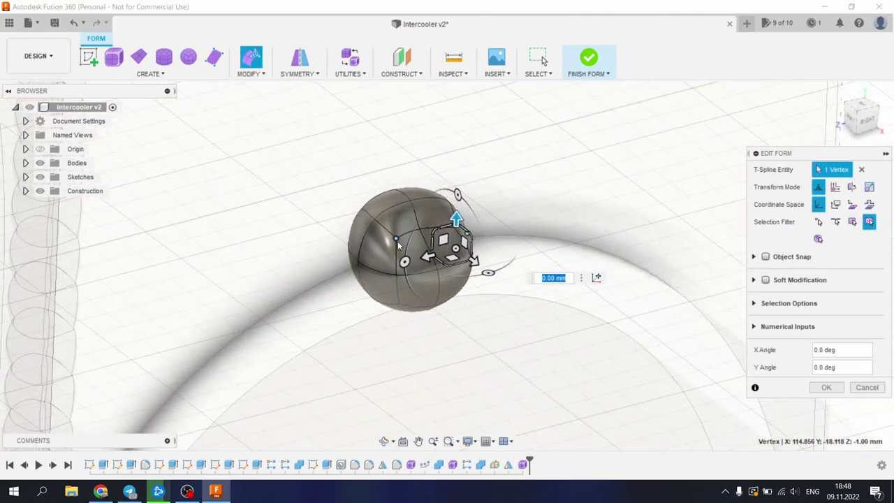
{"action": "left_click", "coordinate": [397, 238]}
{"action": "left_click_drag", "start_coordinate": [397, 218], "coordinate": [397, 196]}
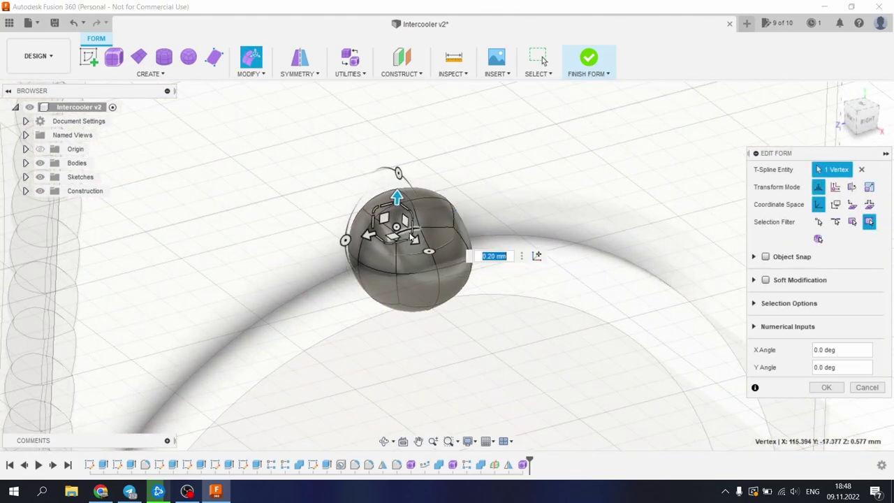
{"action": "left_click_drag", "start_coordinate": [415, 239], "coordinate": [424, 245]}
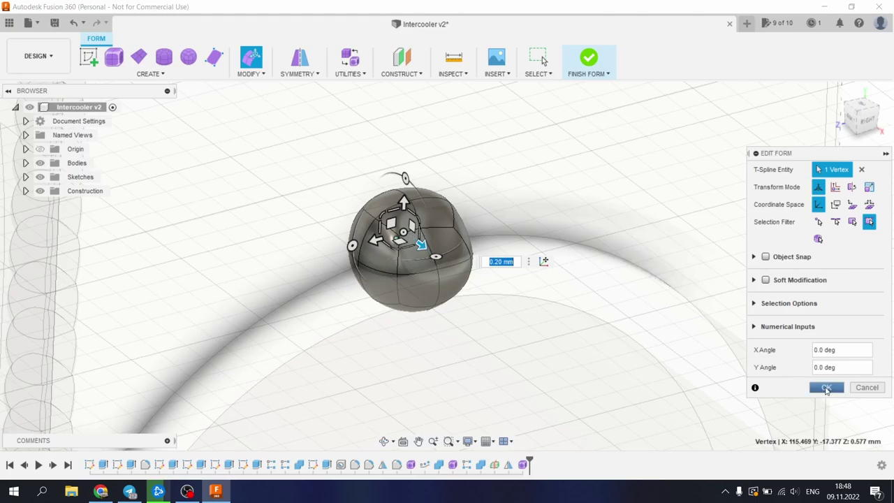
{"action": "left_click", "coordinate": [826, 388]}
Move the upper front vertex back toward the tank, lower it 0.20 mm, and finish the form.
{"action": "middle_click_drag", "start_coordinate": [505, 333], "coordinate": [429, 221], "text": "shift"}
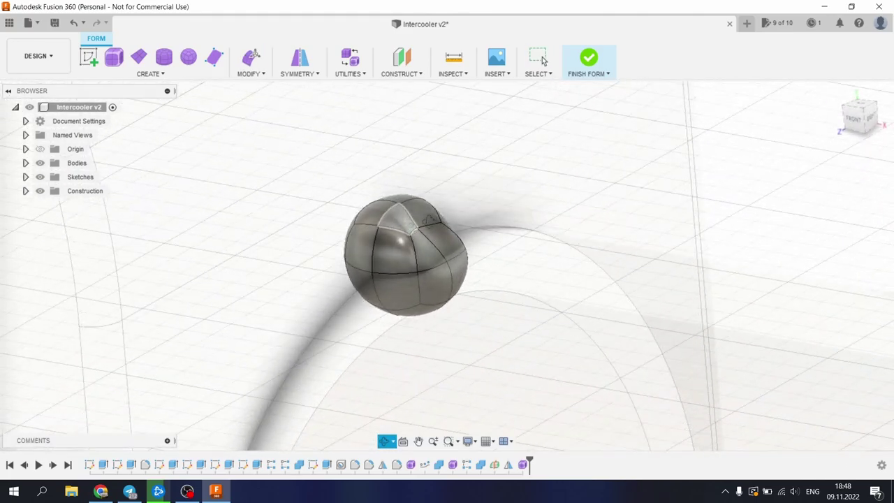
{"action": "left_click", "coordinate": [251, 59]}
{"action": "left_click", "coordinate": [412, 237]}
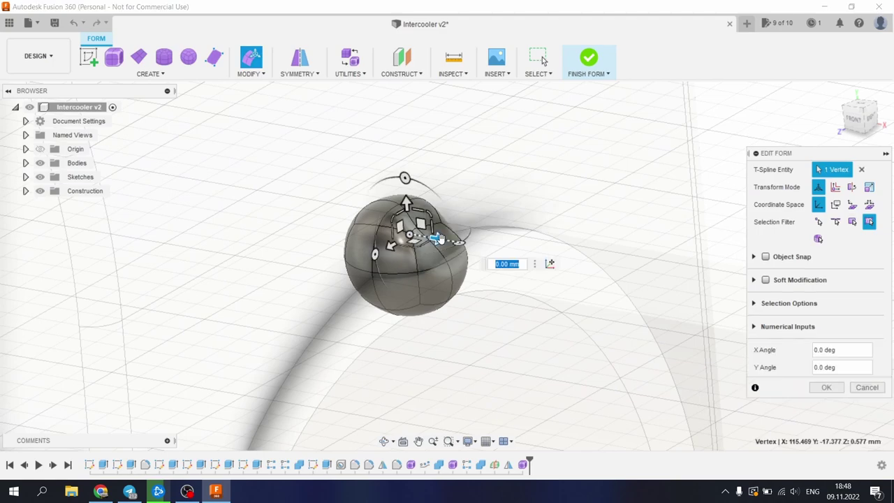
{"action": "left_click_drag", "start_coordinate": [434, 239], "coordinate": [422, 237]}
{"action": "left_click_drag", "start_coordinate": [390, 199], "coordinate": [391, 213]}
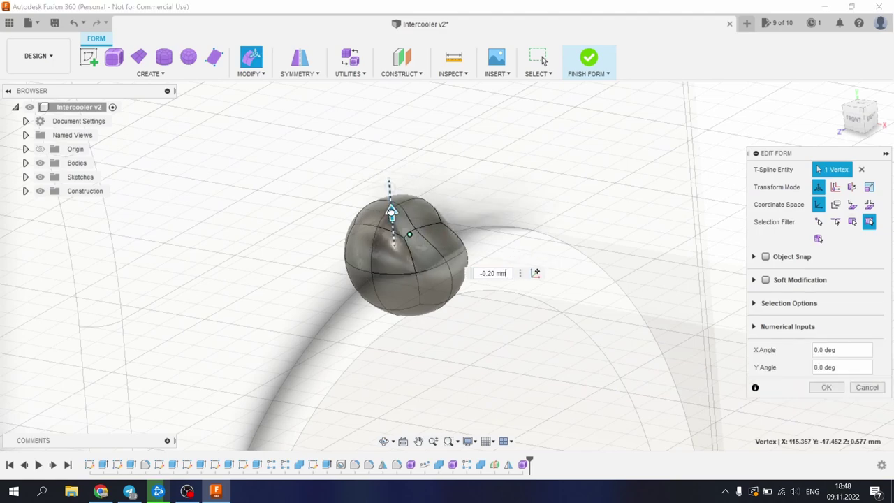
{"action": "left_click", "coordinate": [826, 388]}
{"action": "scroll", "coordinate": [433, 253], "scroll_direction": "down", "scroll_amount": 2}
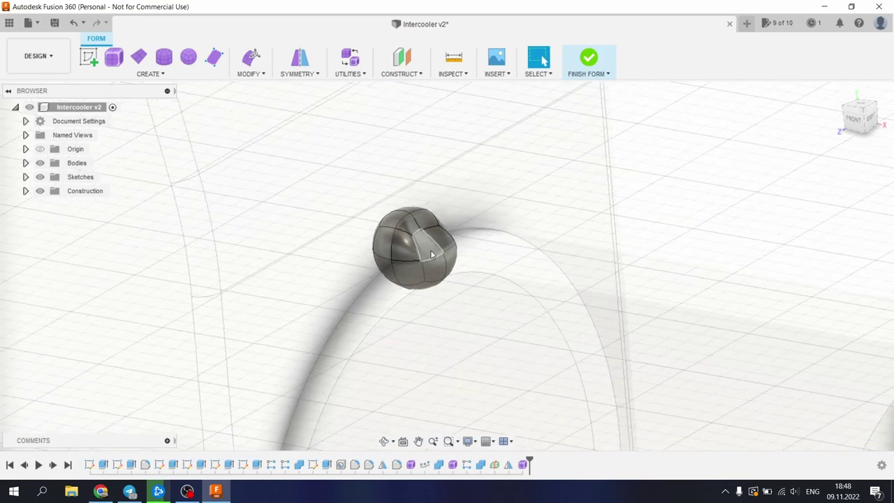
{"action": "mouse_move", "coordinate": [427, 245]}
{"action": "middle_mouse_down", "text": "shift"}
{"action": "mouse_move", "coordinate": [377, 269]}
{"action": "mouse_move", "coordinate": [443, 241]}
{"action": "mouse_move", "coordinate": [433, 259]}
{"action": "middle_mouse_up", "text": "shift"}
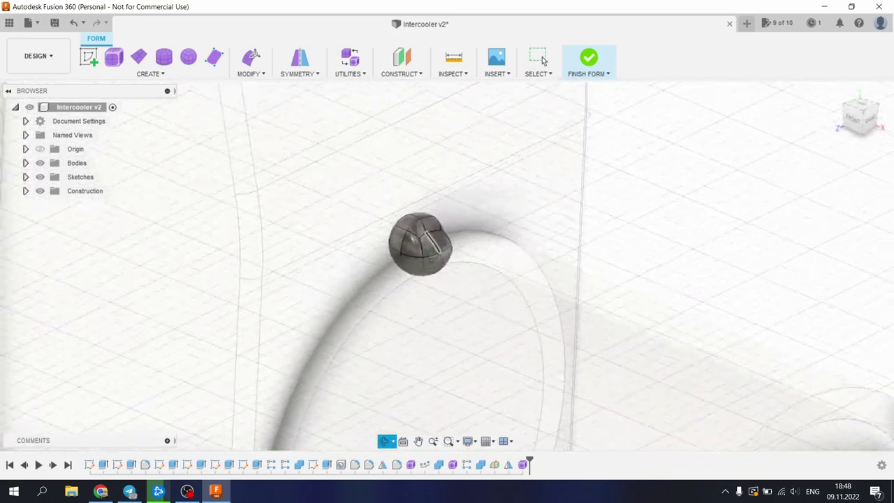
{"action": "left_click", "coordinate": [589, 58]}
Create a full circular pattern of the weld ball body around the pipe's axis with a quantity of 69.
{"action": "left_click", "coordinate": [147, 74]}
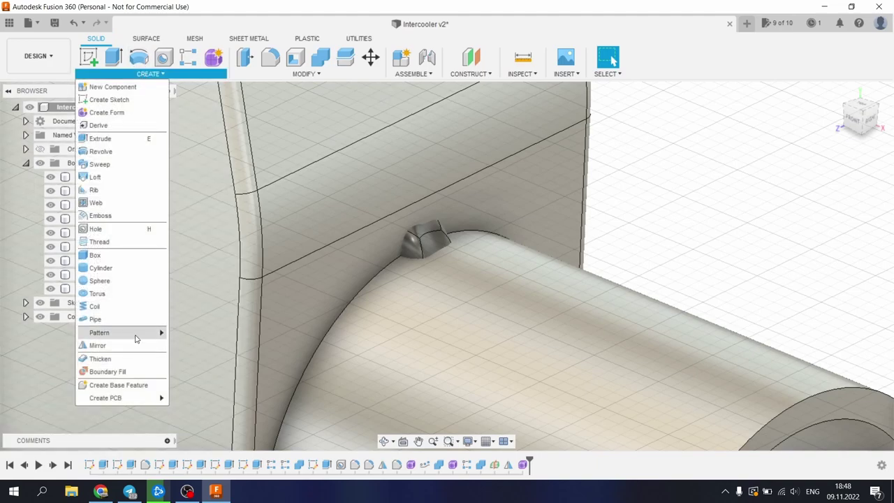
{"action": "mouse_move", "coordinate": [139, 333]}
{"action": "left_click", "coordinate": [200, 347]}
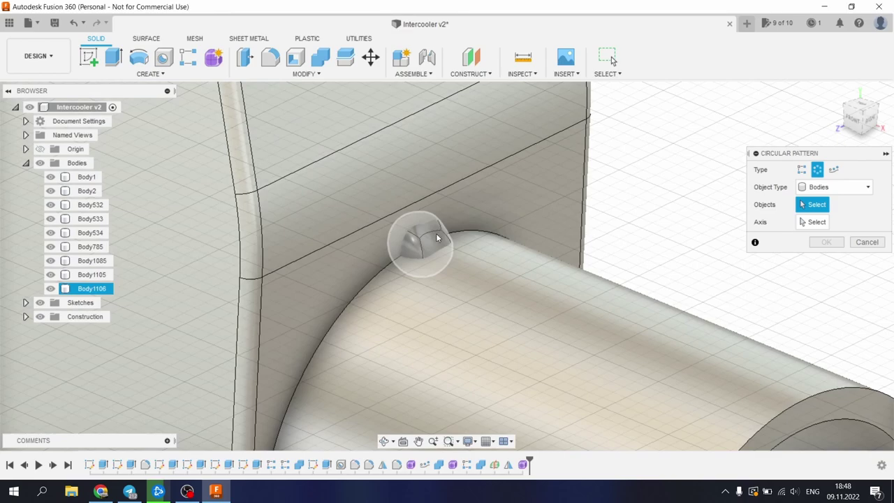
{"action": "left_click", "coordinate": [421, 241]}
{"action": "left_click", "coordinate": [826, 222]}
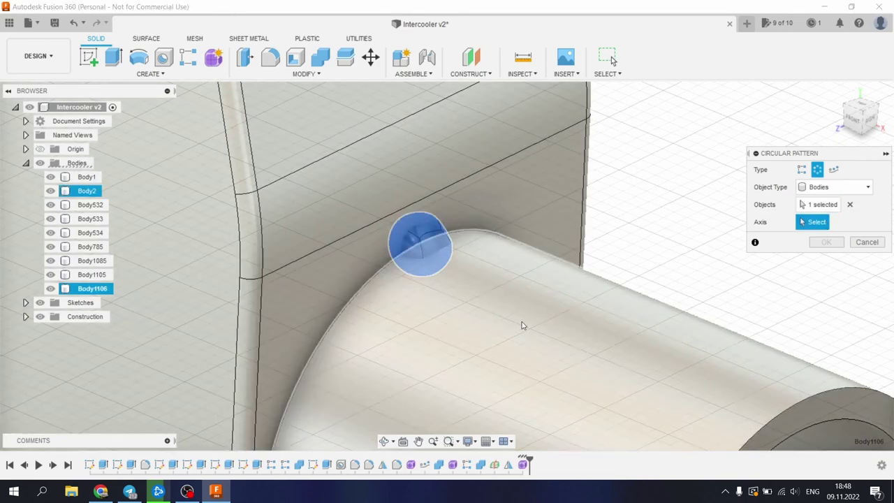
{"action": "left_click", "coordinate": [522, 324]}
{"action": "scroll", "coordinate": [523, 325], "scroll_direction": "down", "scroll_amount": 5}
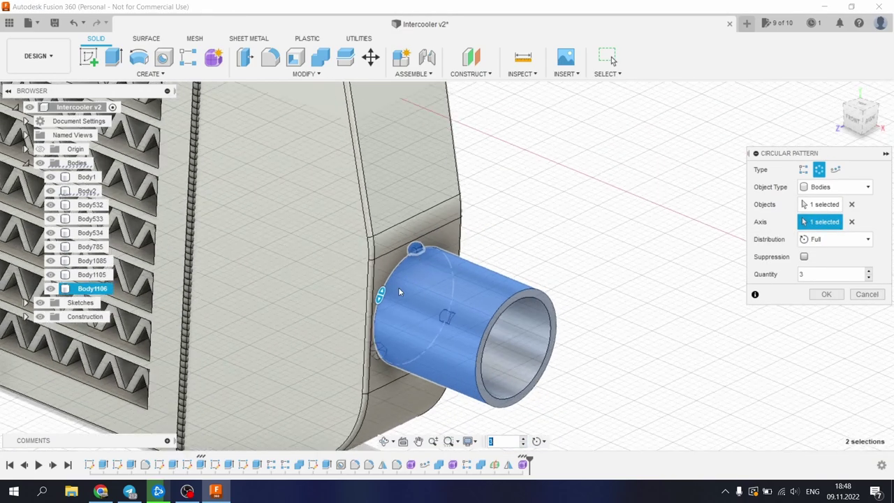
{"action": "scroll", "coordinate": [394, 300], "scroll_direction": "up", "scroll_amount": 4}
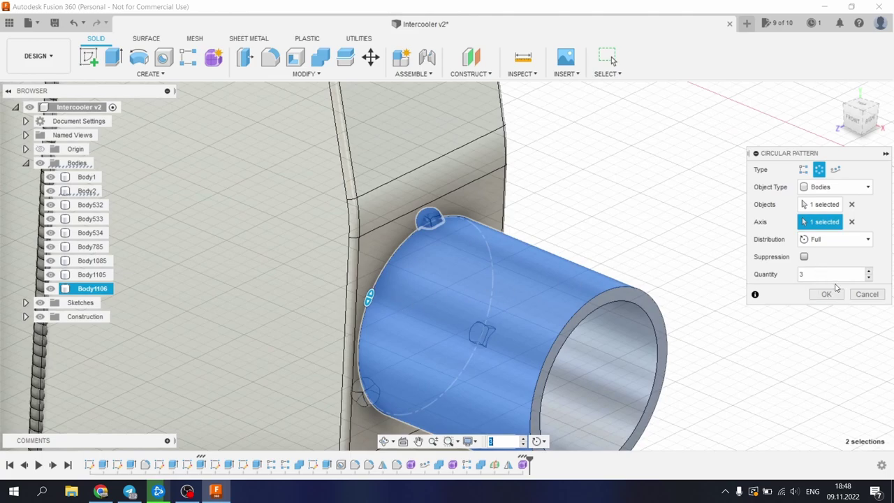
{"action": "type", "text": "69"}
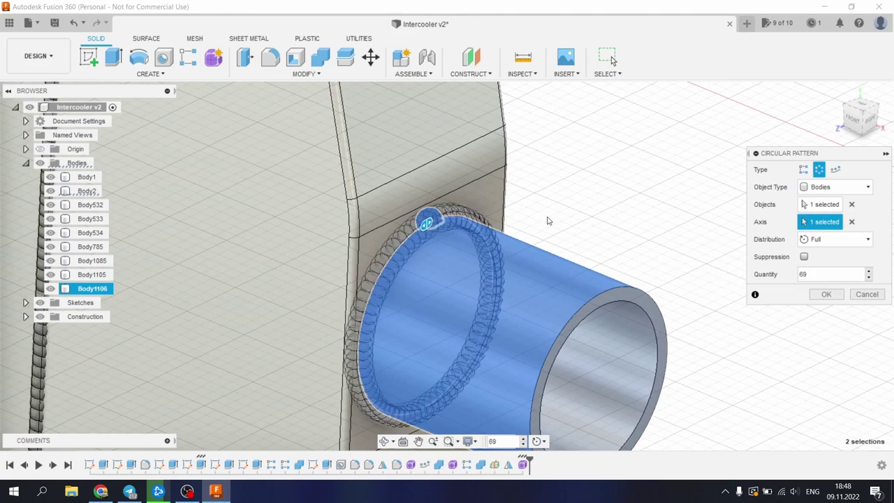
{"action": "middle_click_drag", "start_coordinate": [537, 235], "coordinate": [511, 226], "text": "shift"}
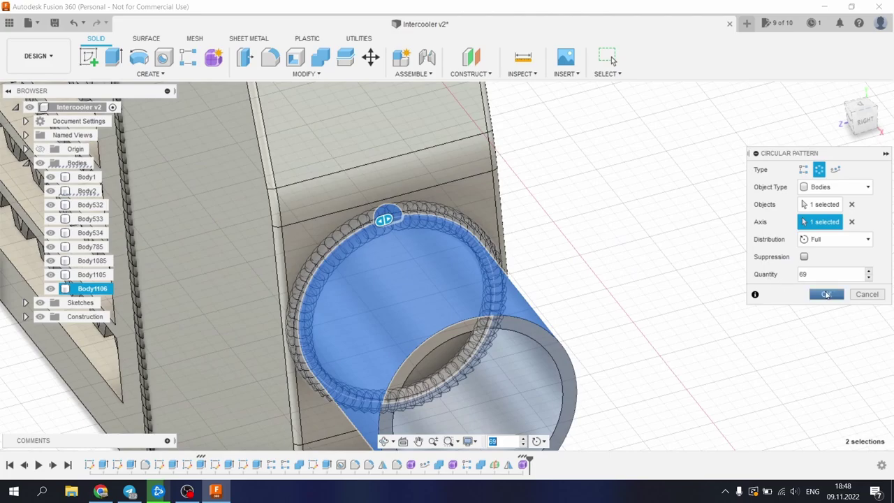
{"action": "left_click", "coordinate": [824, 294]}
Hide the end tank and pipe body (Body2) to expose the ring of weld balls.
{"action": "middle_click_drag", "start_coordinate": [379, 244], "coordinate": [472, 282], "text": "shift"}
{"action": "left_click", "coordinate": [472, 295]}
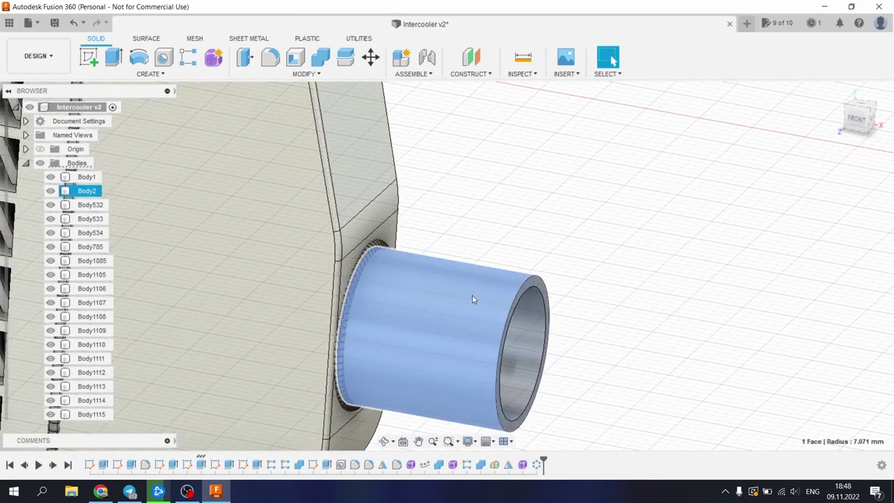
{"action": "left_click", "coordinate": [50, 191]}
{"action": "scroll", "coordinate": [538, 246], "scroll_direction": "down", "scroll_amount": 4}
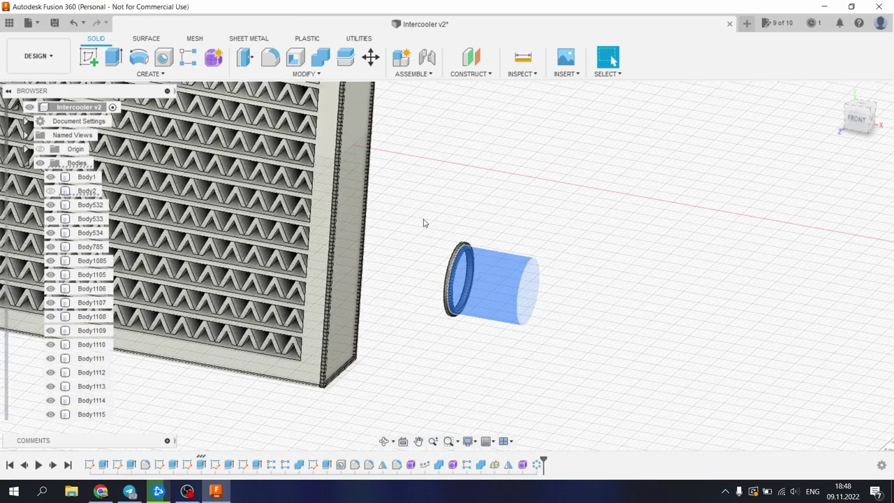
{"action": "left_click", "coordinate": [424, 223]}
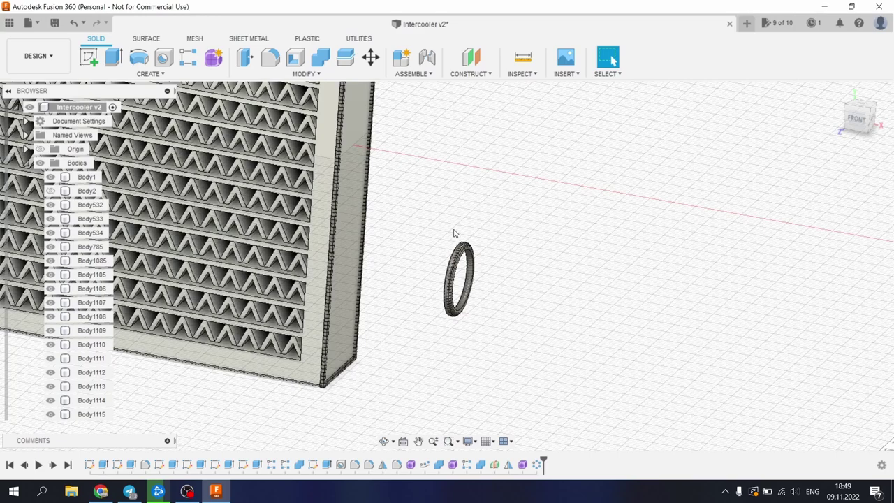
{"action": "scroll", "coordinate": [454, 233], "scroll_direction": "up", "scroll_amount": 3}
{"action": "left_click", "coordinate": [312, 40]}
{"action": "left_click", "coordinate": [320, 56]}
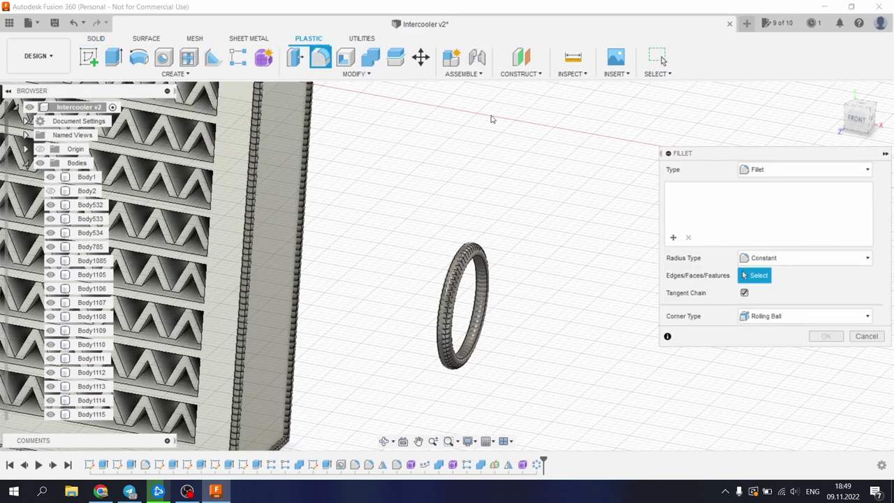
{"action": "left_click", "coordinate": [866, 336]}
{"action": "left_click", "coordinate": [98, 39]}
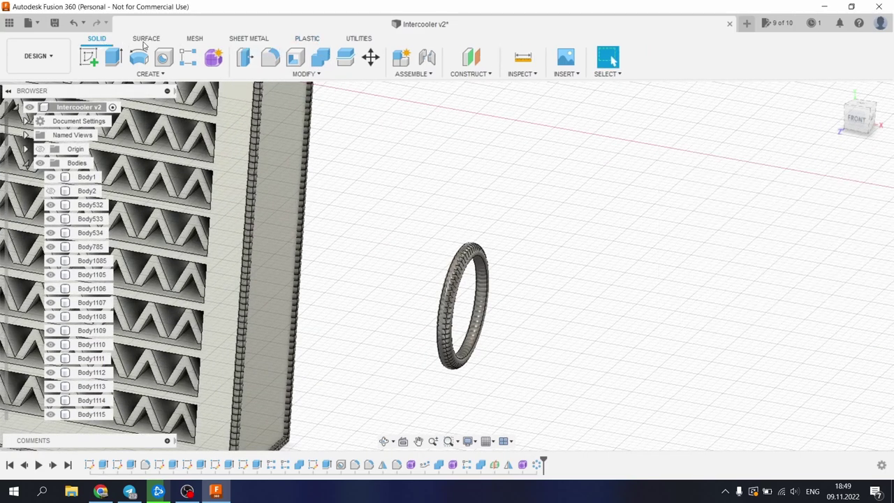
Join the 69 weld balls around the pipe into one body with Combine, and show the end tank and pipe body (Body2) again.
{"action": "left_click", "coordinate": [320, 57]}
{"action": "scroll", "coordinate": [349, 243], "scroll_direction": "up", "scroll_amount": 5}
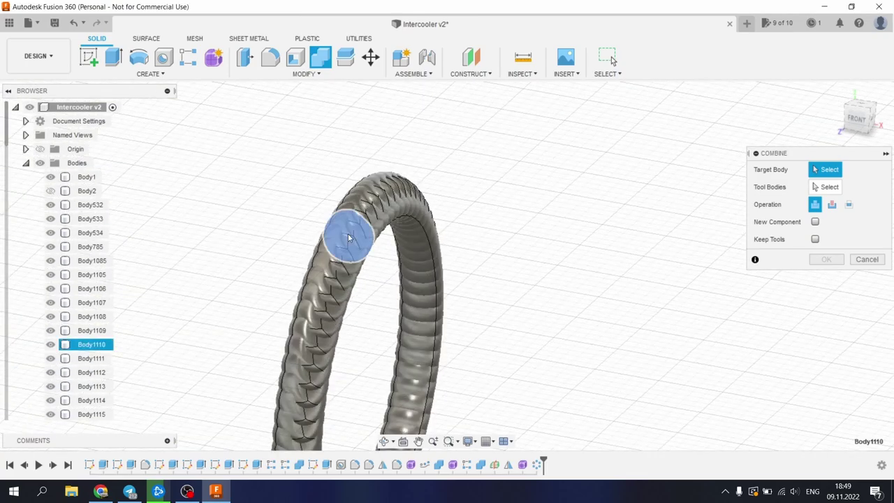
{"action": "left_click", "coordinate": [349, 237]}
{"action": "scroll", "coordinate": [551, 193], "scroll_direction": "down", "scroll_amount": 6}
{"action": "left_click_drag", "start_coordinate": [395, 162], "coordinate": [561, 358]}
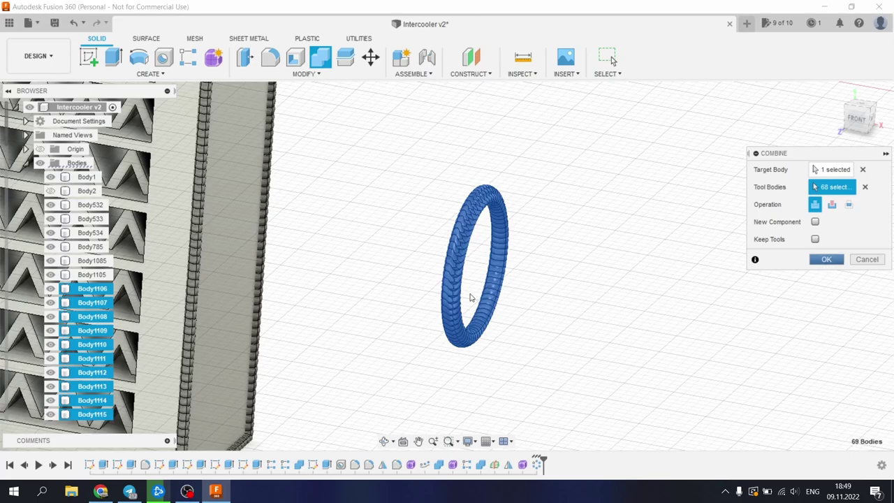
{"action": "key", "text": "Return"}
{"action": "scroll", "coordinate": [471, 175], "scroll_direction": "down", "scroll_amount": 5}
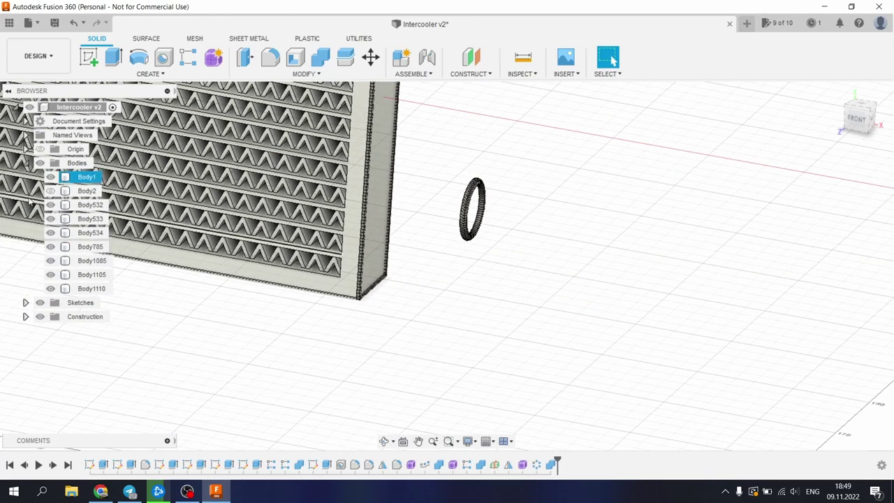
{"action": "scroll", "coordinate": [467, 351], "scroll_direction": "down", "scroll_amount": 5}
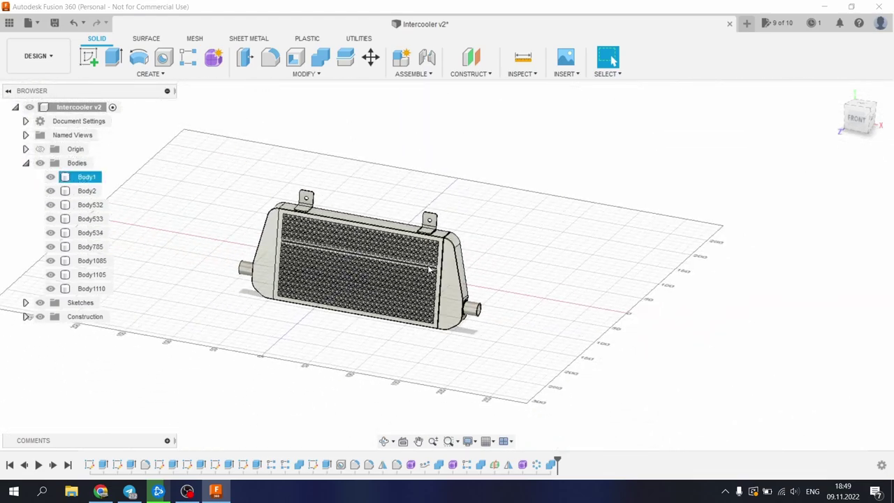
{"action": "scroll", "coordinate": [429, 269], "scroll_direction": "up", "scroll_amount": 3}
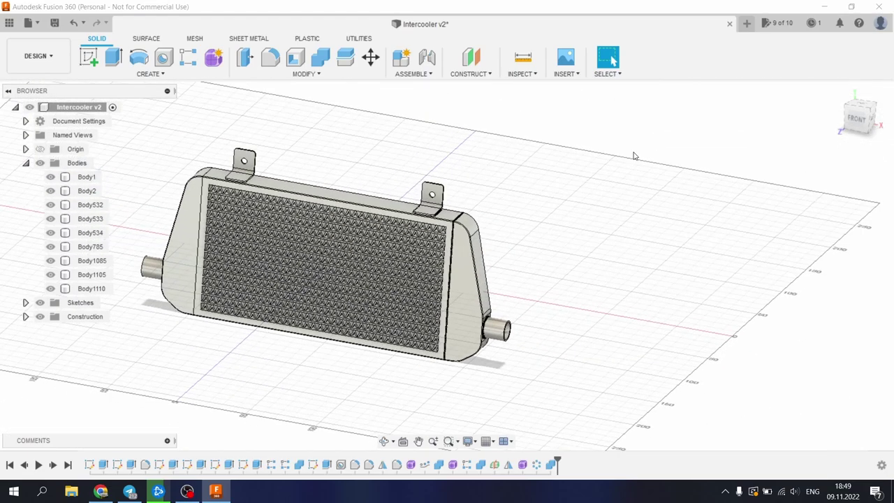
Mirror both bracket weld beads, the core-edge weld and the pipe weld ring across the origin plane crossing the core's middle as new bodies.
{"action": "left_click", "coordinate": [179, 74]}
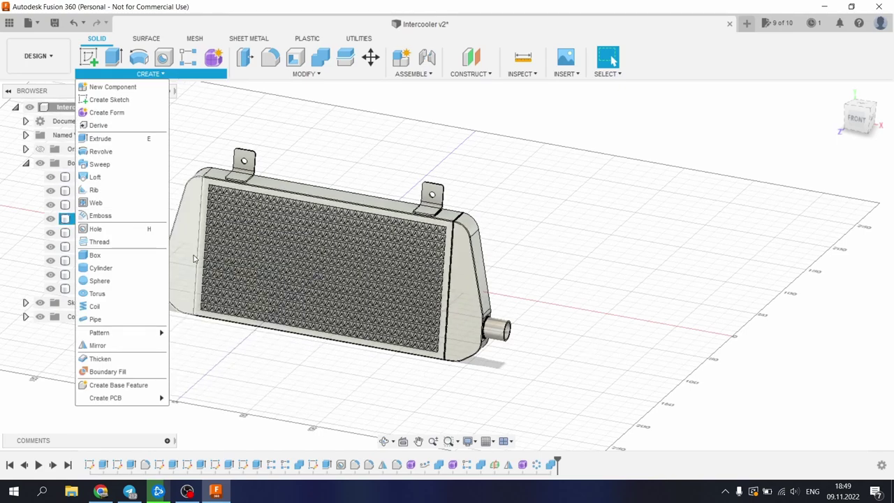
{"action": "left_click", "coordinate": [98, 346]}
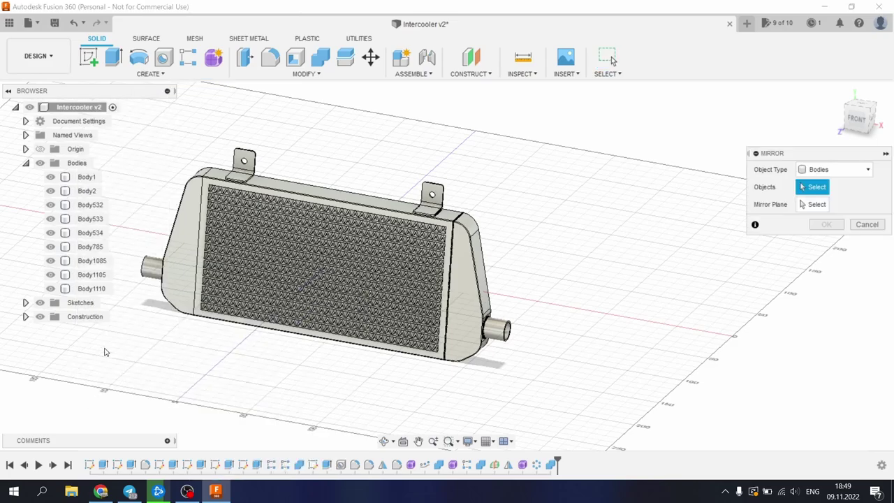
{"action": "scroll", "coordinate": [424, 209], "scroll_direction": "up", "scroll_amount": 8}
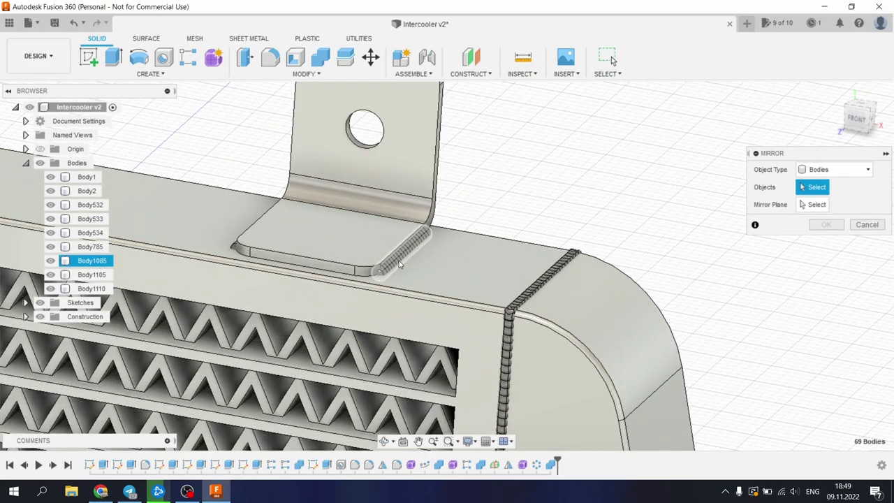
{"action": "left_click", "coordinate": [399, 264]}
{"action": "middle_click_drag", "start_coordinate": [399, 264], "coordinate": [244, 252], "text": "shift"}
{"action": "left_click", "coordinate": [233, 248]}
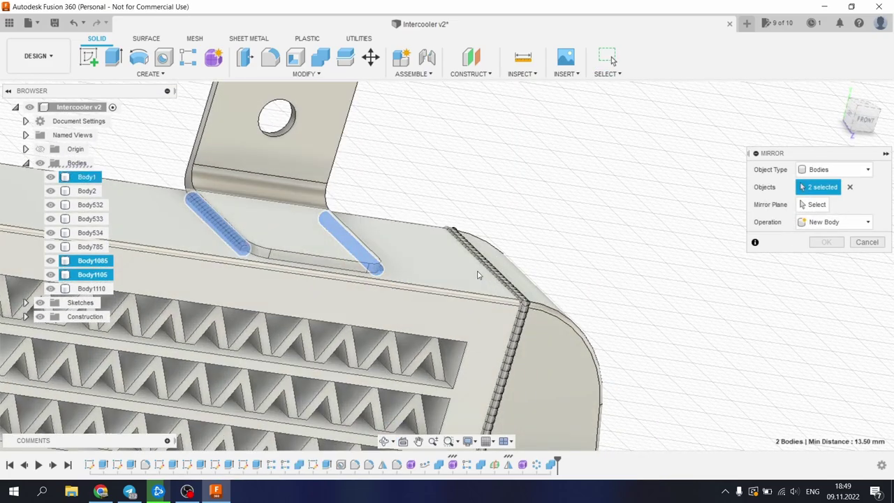
{"action": "left_click", "coordinate": [495, 276]}
{"action": "scroll", "coordinate": [467, 259], "scroll_direction": "down", "scroll_amount": 7}
{"action": "middle_click_drag", "start_coordinate": [498, 285], "coordinate": [391, 293], "text": "shift"}
{"action": "scroll", "coordinate": [394, 293], "scroll_direction": "down", "scroll_amount": 5}
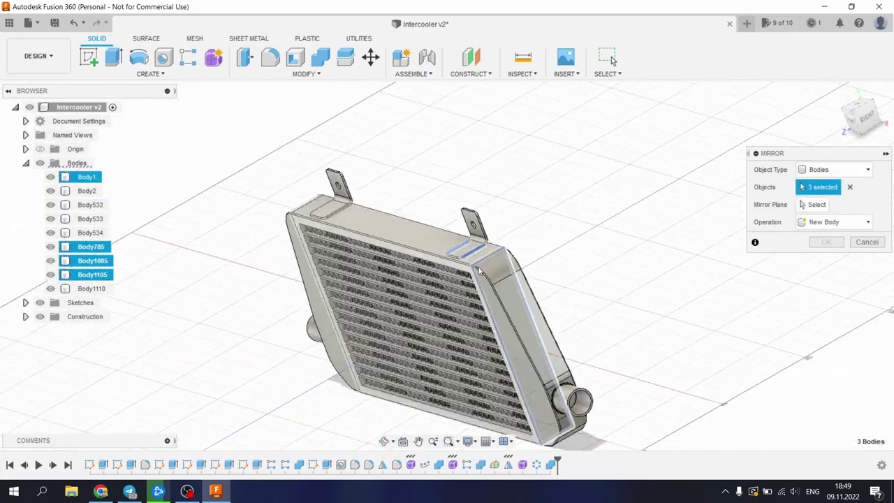
{"action": "scroll", "coordinate": [538, 386], "scroll_direction": "up", "scroll_amount": 5}
{"action": "left_click", "coordinate": [577, 384]}
{"action": "scroll", "coordinate": [577, 383], "scroll_direction": "down", "scroll_amount": 6}
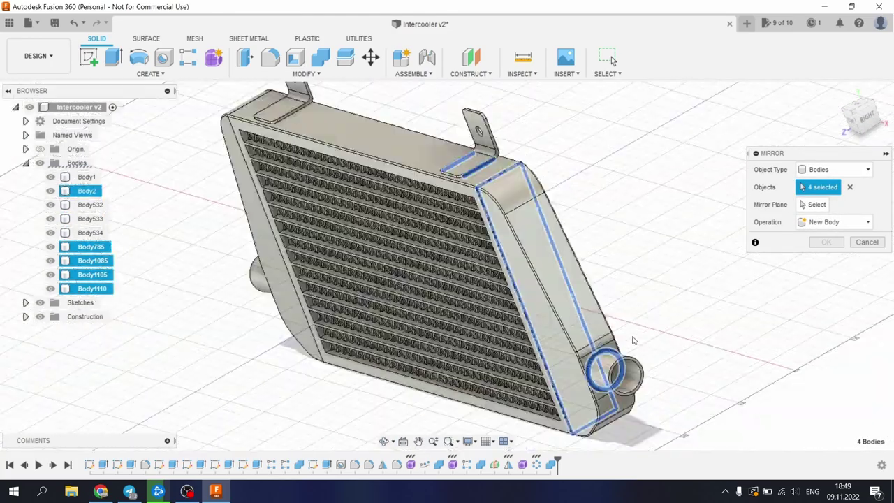
{"action": "left_click", "coordinate": [816, 204]}
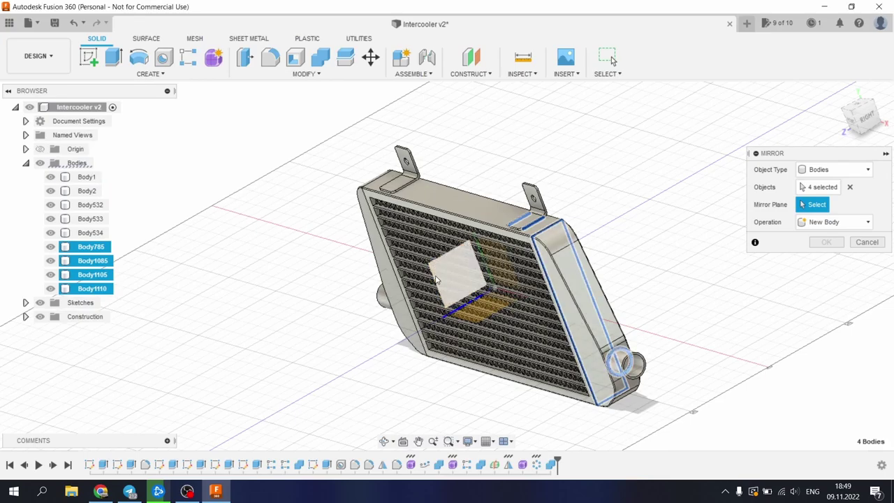
{"action": "left_click", "coordinate": [436, 279]}
{"action": "middle_click_drag", "start_coordinate": [437, 280], "coordinate": [578, 276], "text": "shift"}
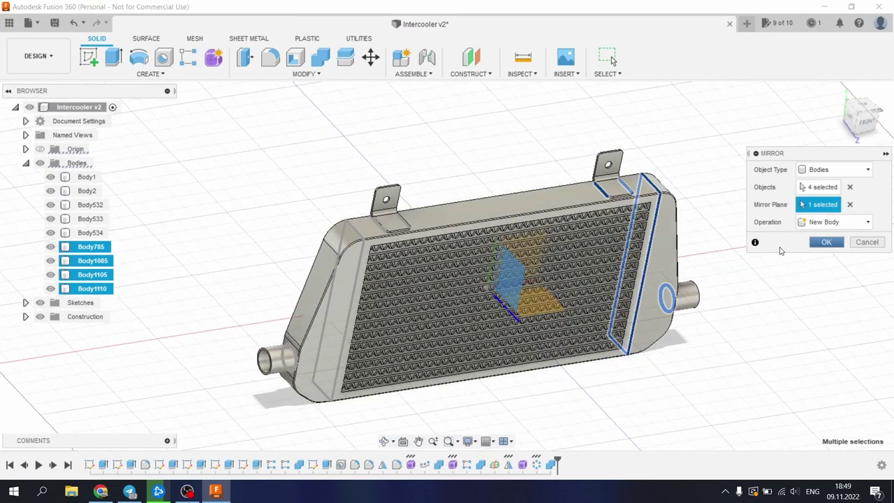
{"action": "key", "text": "Return"}
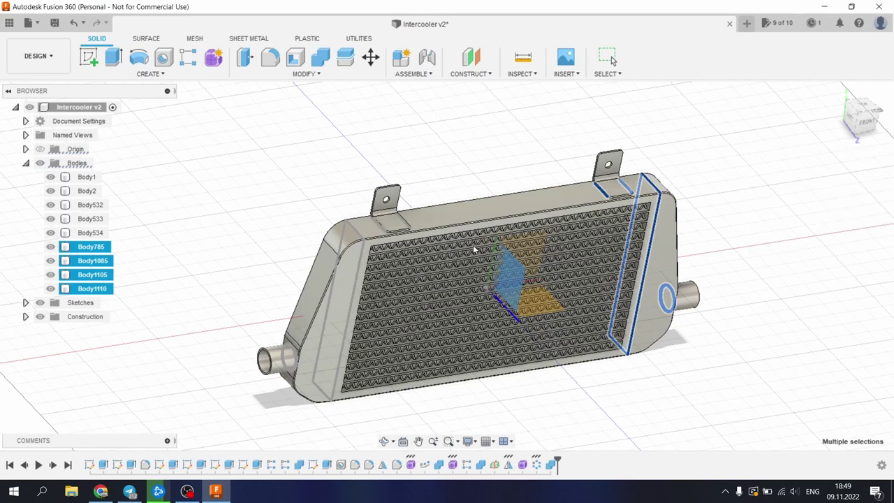
Turn off the layout grid and set the visual style to Shaded.
{"action": "left_click", "coordinate": [469, 441]}
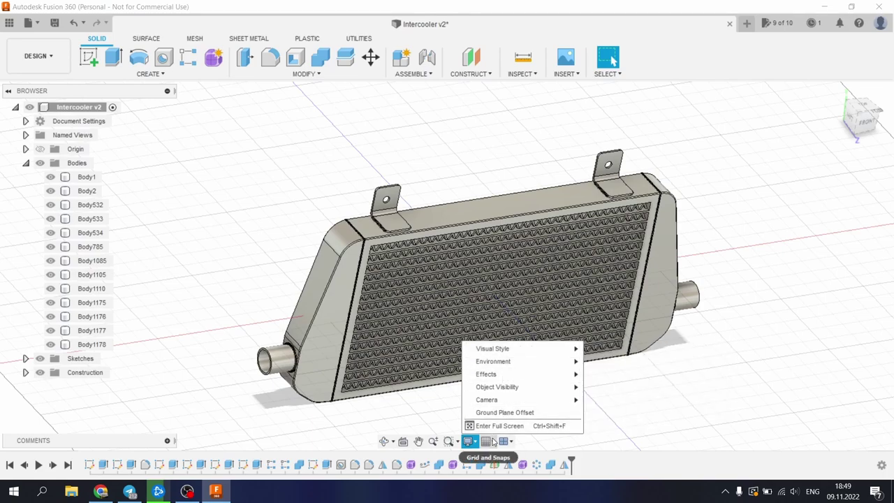
{"action": "left_click", "coordinate": [488, 441]}
{"action": "left_click", "coordinate": [508, 370]}
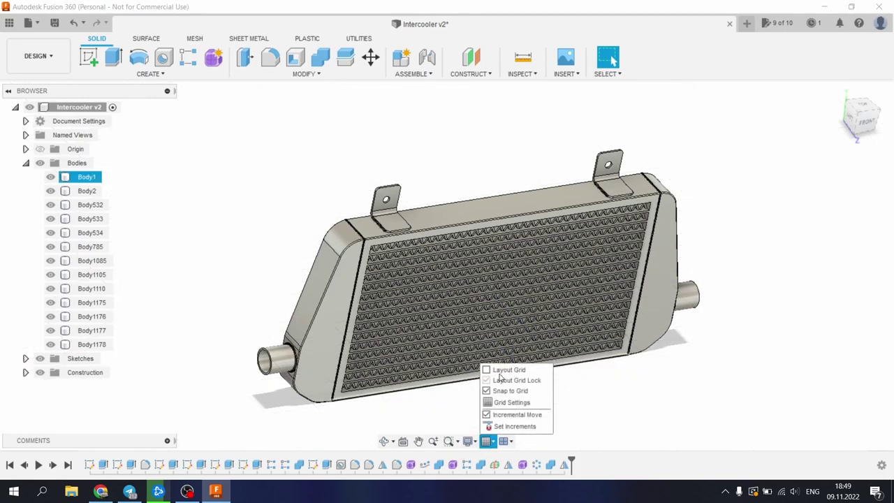
{"action": "left_click", "coordinate": [713, 279]}
{"action": "middle_click_drag", "start_coordinate": [699, 208], "coordinate": [638, 206], "text": "shift"}
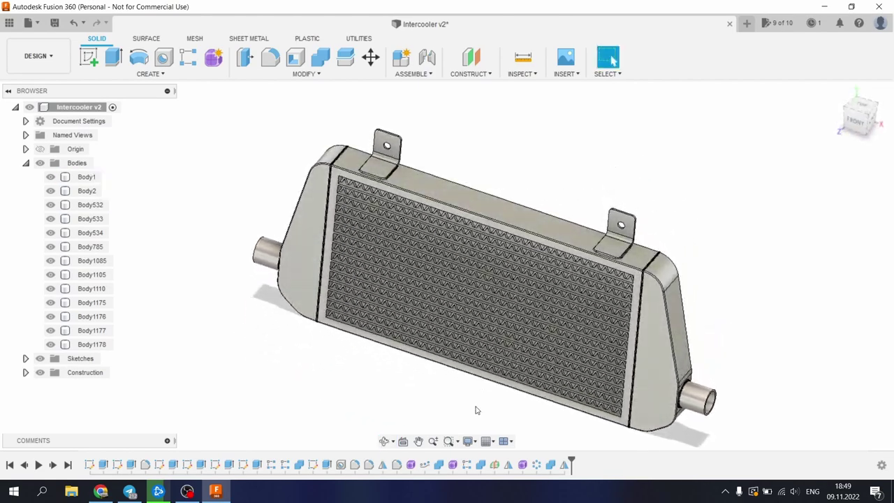
{"action": "left_click", "coordinate": [469, 441]}
{"action": "mouse_move", "coordinate": [525, 350]}
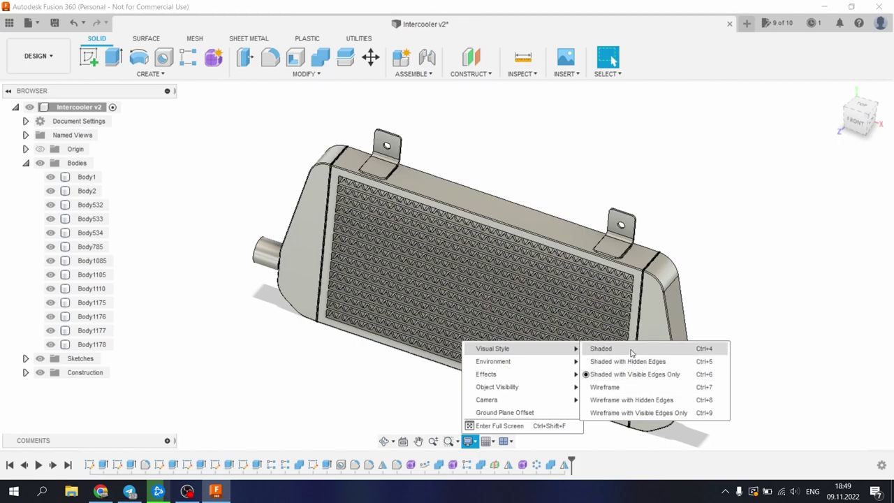
{"action": "left_click", "coordinate": [608, 348]}
Examine the weld bead at the core's upper corner and the beads along both sides of the bracket's base.
{"action": "scroll", "coordinate": [654, 279], "scroll_direction": "up", "scroll_amount": 10}
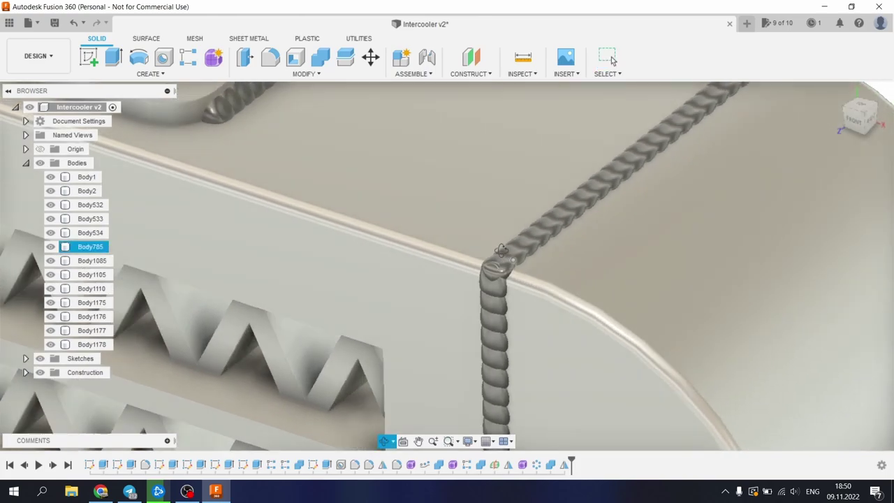
{"action": "middle_click_drag", "start_coordinate": [501, 250], "coordinate": [498, 268], "text": "shift"}
{"action": "scroll", "coordinate": [497, 270], "scroll_direction": "up", "scroll_amount": 3}
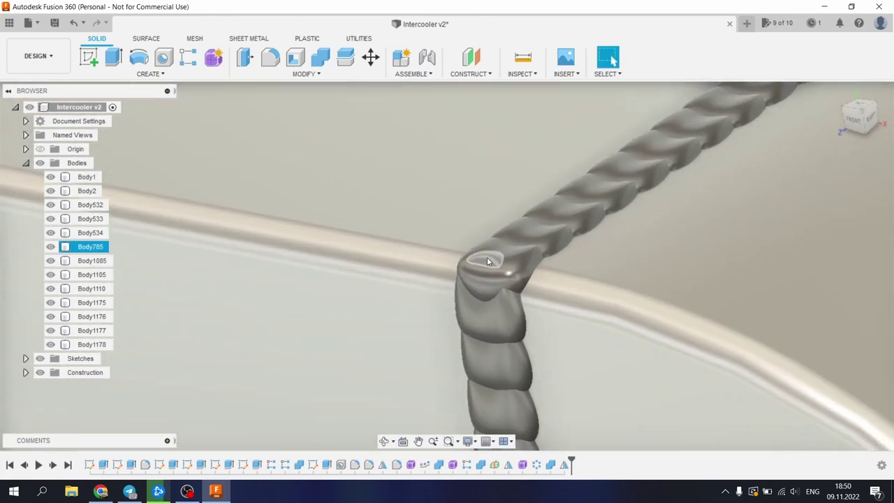
{"action": "scroll", "coordinate": [488, 277], "scroll_direction": "down", "scroll_amount": 10}
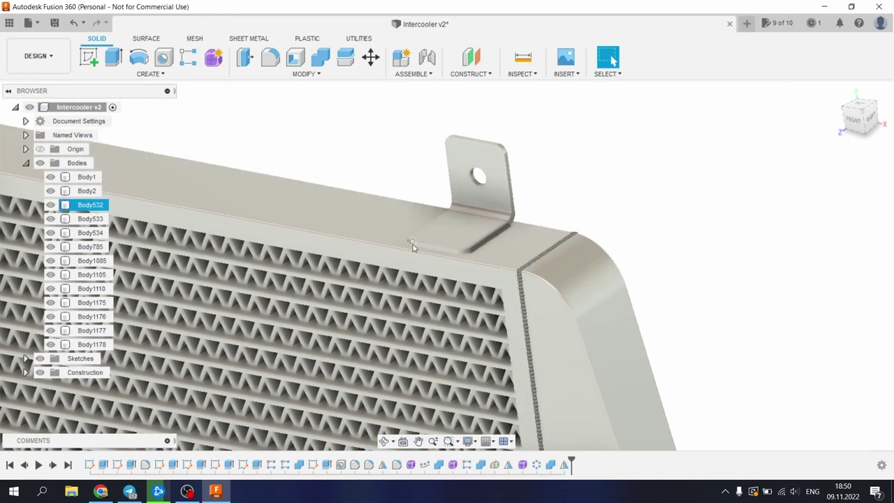
{"action": "middle_click_drag", "start_coordinate": [413, 243], "coordinate": [517, 270], "text": "shift"}
{"action": "scroll", "coordinate": [377, 232], "scroll_direction": "up", "scroll_amount": 8}
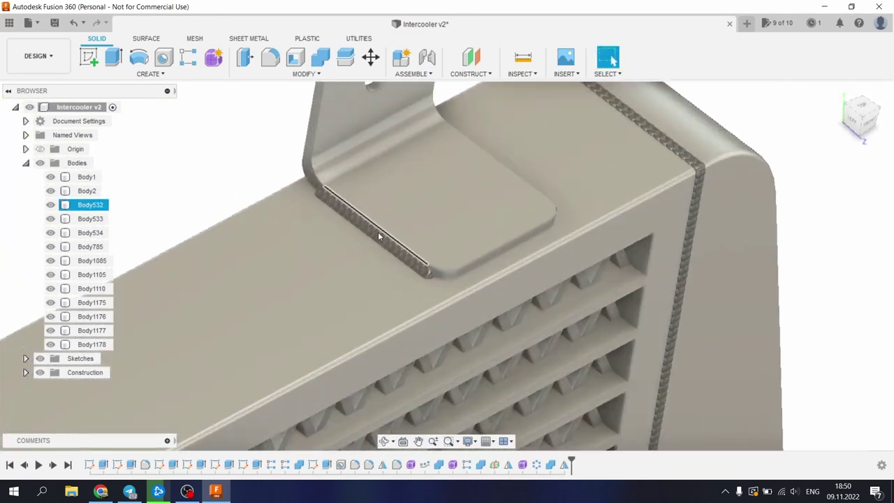
{"action": "middle_click_drag", "start_coordinate": [379, 235], "coordinate": [335, 228], "text": "shift"}
{"action": "scroll", "coordinate": [419, 250], "scroll_direction": "down", "scroll_amount": 10}
{"action": "middle_click_drag", "start_coordinate": [417, 269], "coordinate": [490, 323], "text": "shift"}
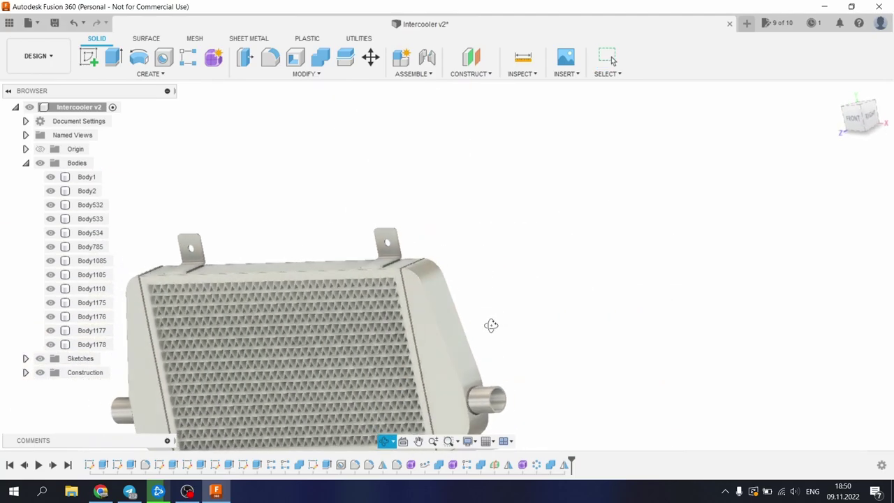
Inspect the weld rings around the pipe joints on both end tanks.
{"action": "scroll", "coordinate": [501, 395], "scroll_direction": "up", "scroll_amount": 10}
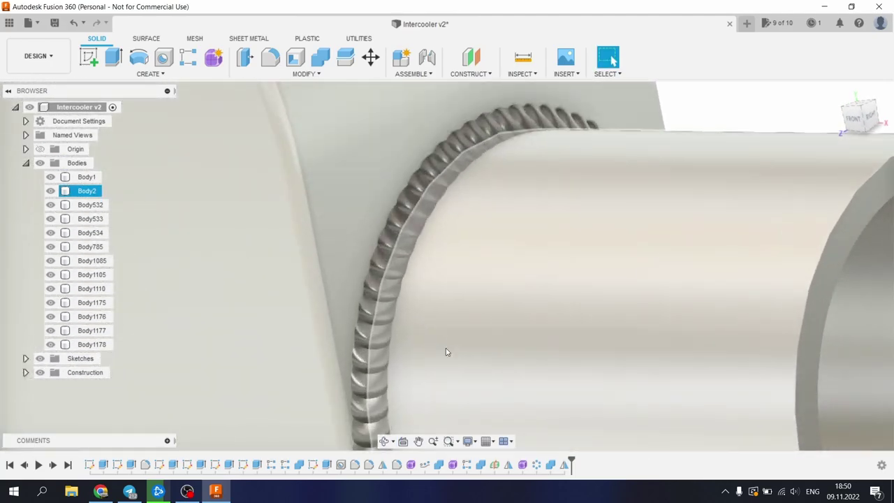
{"action": "middle_click_drag", "start_coordinate": [445, 348], "coordinate": [549, 252], "text": "shift"}
{"action": "scroll", "coordinate": [467, 243], "scroll_direction": "down", "scroll_amount": 8}
{"action": "scroll", "coordinate": [549, 252], "scroll_direction": "down", "scroll_amount": 10}
{"action": "scroll", "coordinate": [230, 269], "scroll_direction": "up", "scroll_amount": 12}
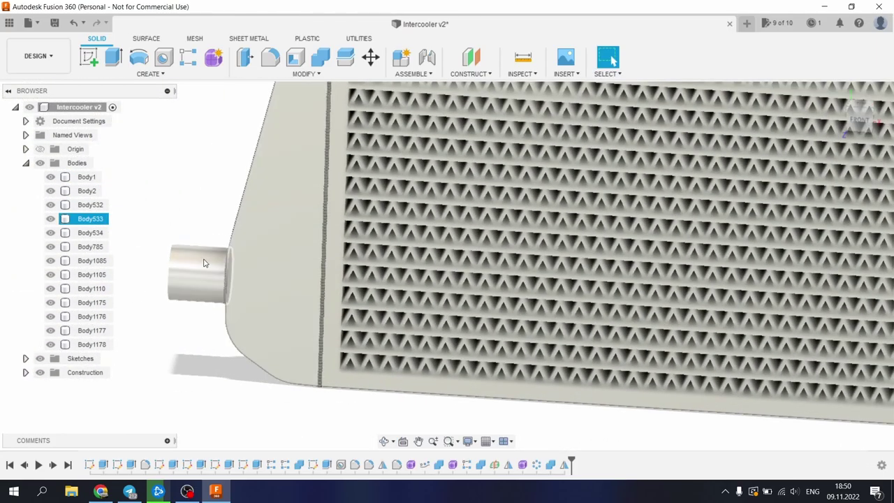
{"action": "middle_click_drag", "start_coordinate": [230, 270], "coordinate": [354, 261], "text": "shift"}
{"action": "scroll", "coordinate": [349, 269], "scroll_direction": "down", "scroll_amount": 8}
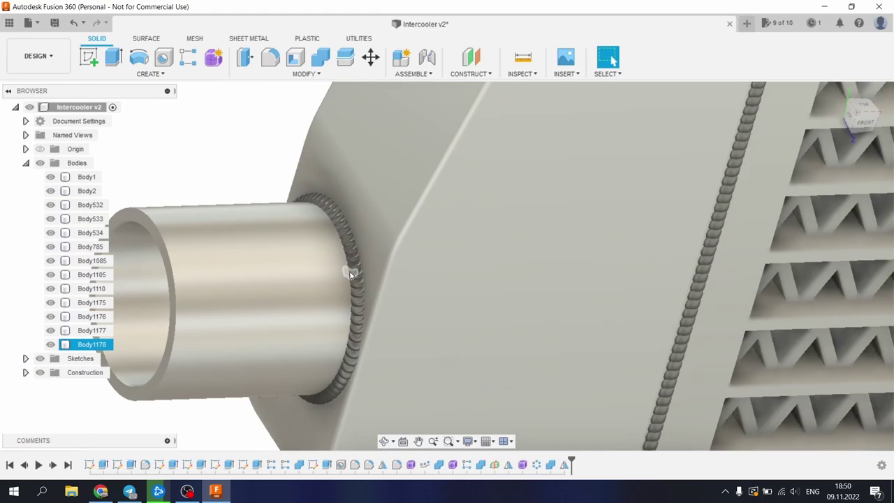
{"action": "scroll", "coordinate": [351, 273], "scroll_direction": "down", "scroll_amount": 5}
{"action": "middle_click_drag", "start_coordinate": [648, 210], "coordinate": [524, 257], "text": "shift"}
{"action": "scroll", "coordinate": [523, 257], "scroll_direction": "down", "scroll_amount": 3}
Check the front ends of the bracket weld beads and their fit against the core's top face.
{"action": "scroll", "coordinate": [589, 277], "scroll_direction": "up", "scroll_amount": 5}
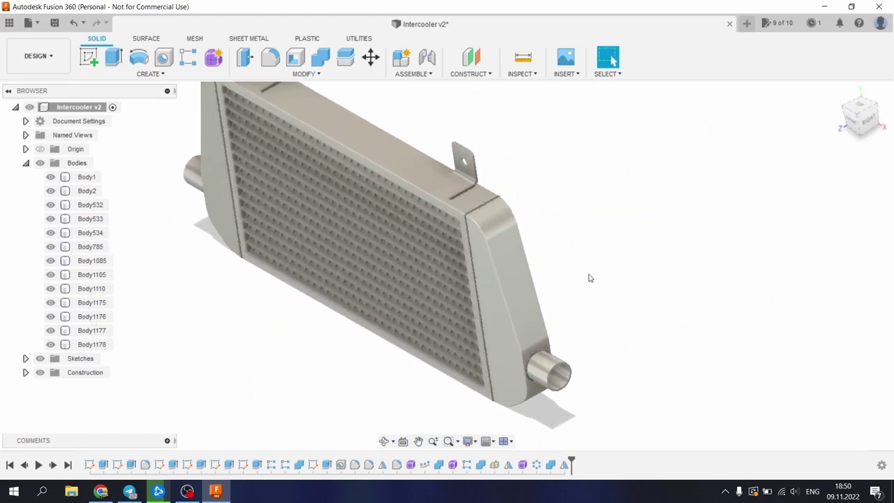
{"action": "scroll", "coordinate": [510, 211], "scroll_direction": "up", "scroll_amount": 4}
{"action": "middle_click_drag", "start_coordinate": [510, 211], "coordinate": [546, 239], "text": "shift"}
{"action": "scroll", "coordinate": [450, 215], "scroll_direction": "up", "scroll_amount": 5}
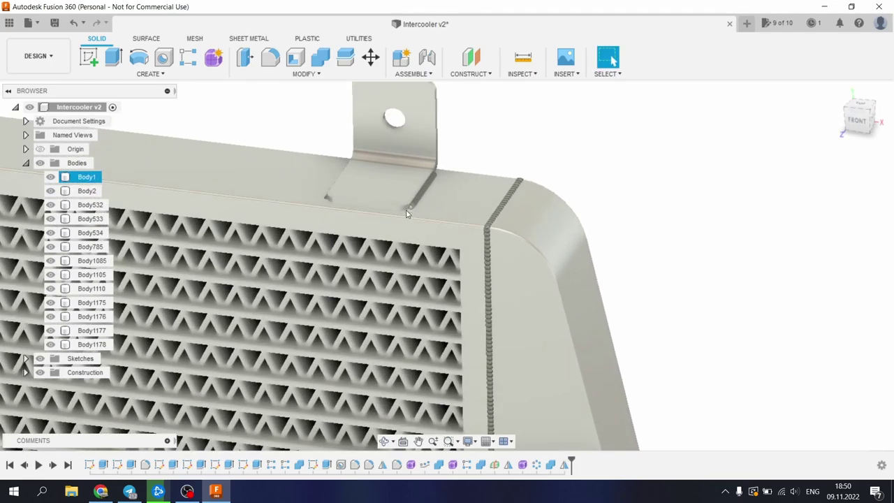
{"action": "scroll", "coordinate": [411, 202], "scroll_direction": "down", "scroll_amount": 2}
{"action": "scroll", "coordinate": [405, 206], "scroll_direction": "up", "scroll_amount": 8}
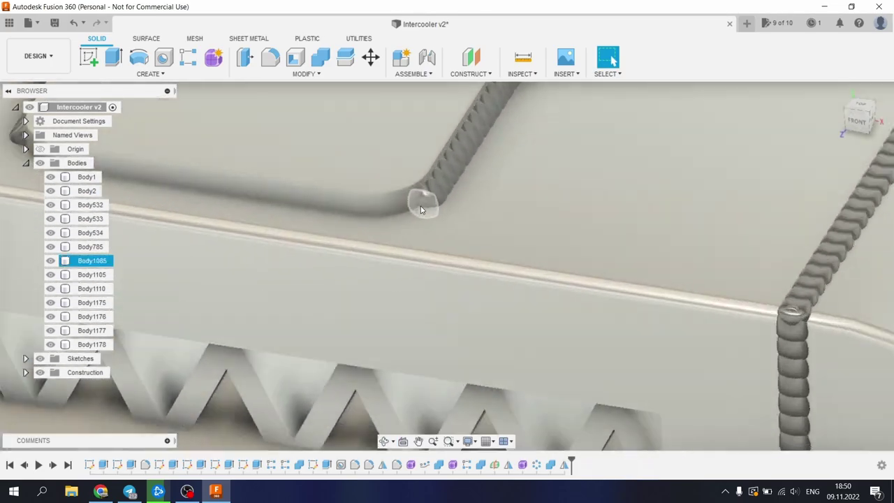
{"action": "scroll", "coordinate": [446, 206], "scroll_direction": "down", "scroll_amount": 10}
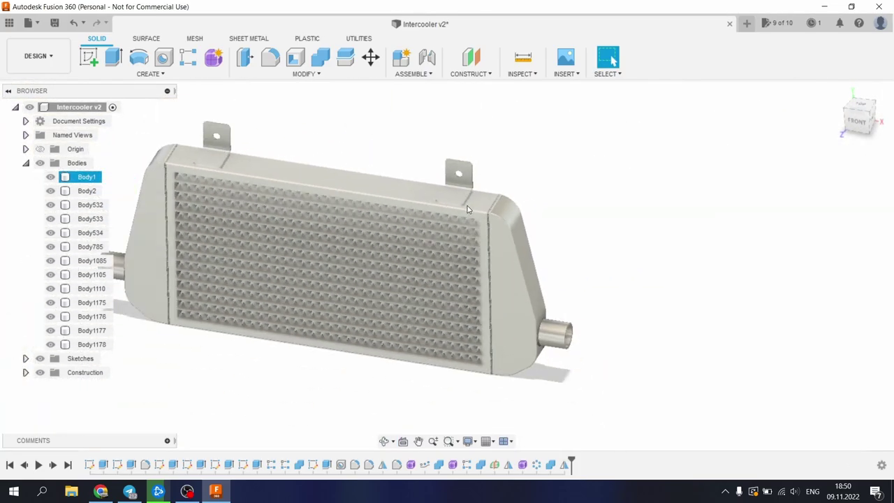
Switch the intercooler model to the Render workspace.
{"action": "scroll", "coordinate": [526, 273], "scroll_direction": "down", "scroll_amount": 3}
{"action": "scroll", "coordinate": [432, 261], "scroll_direction": "up", "scroll_amount": 4}
{"action": "middle_click_drag", "start_coordinate": [450, 260], "coordinate": [426, 262], "text": "shift"}
{"action": "left_click", "coordinate": [39, 56]}
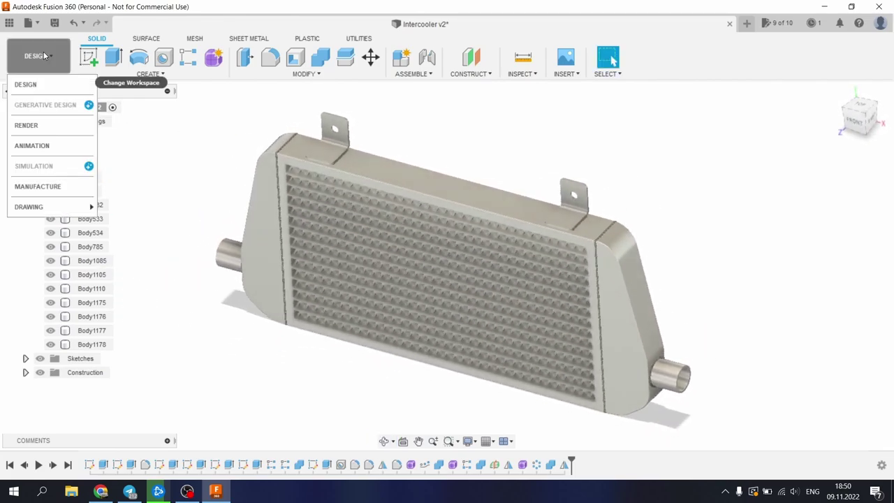
{"action": "left_click", "coordinate": [39, 132]}
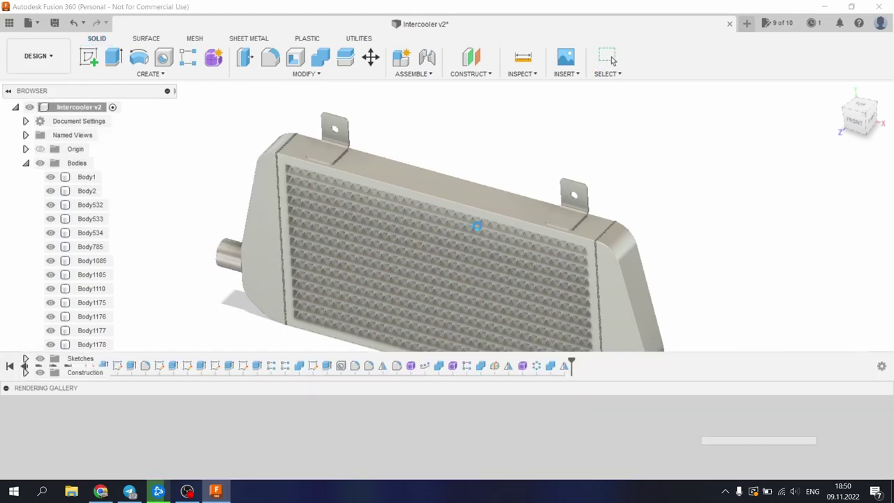
Examine the rendered weld beads along the seam between core and end tank and around the outlet pipe joint.
{"action": "scroll", "coordinate": [622, 223], "scroll_direction": "up", "scroll_amount": 8}
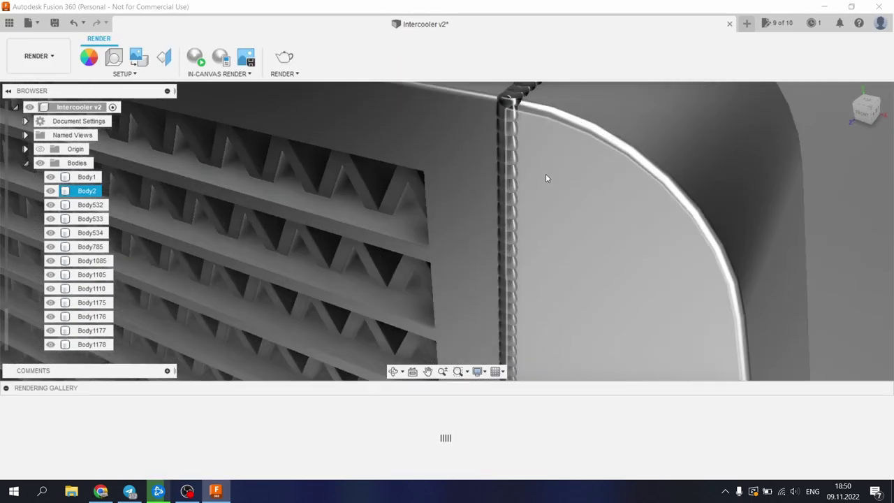
{"action": "scroll", "coordinate": [520, 182], "scroll_direction": "down", "scroll_amount": 4}
{"action": "scroll", "coordinate": [526, 174], "scroll_direction": "up", "scroll_amount": 3}
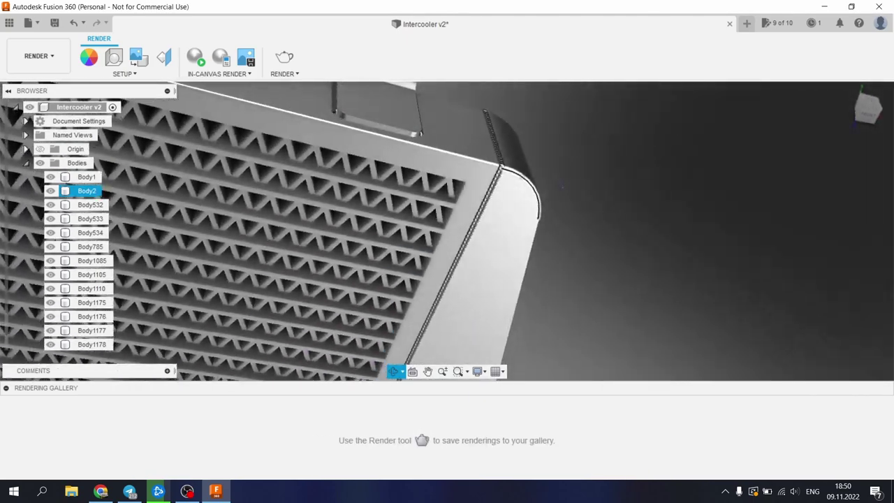
{"action": "scroll", "coordinate": [520, 185], "scroll_direction": "down", "scroll_amount": 4}
{"action": "scroll", "coordinate": [520, 185], "scroll_direction": "down", "scroll_amount": 6}
{"action": "middle_click_drag", "start_coordinate": [520, 185], "coordinate": [579, 266], "text": "shift"}
{"action": "scroll", "coordinate": [577, 265], "scroll_direction": "up", "scroll_amount": 3}
{"action": "scroll", "coordinate": [578, 265], "scroll_direction": "up", "scroll_amount": 3}
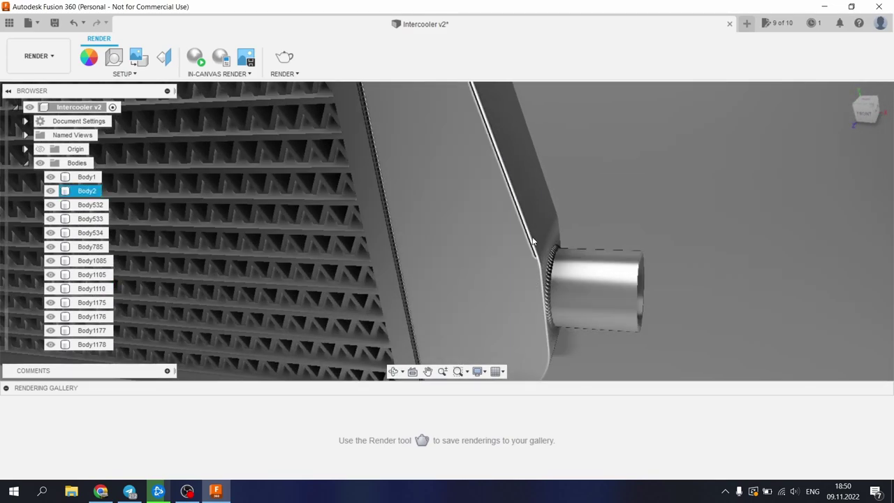
Review the whole intercooler in the render view from the front, the bracket corner and the underside.
{"action": "scroll", "coordinate": [600, 183], "scroll_direction": "down", "scroll_amount": 6}
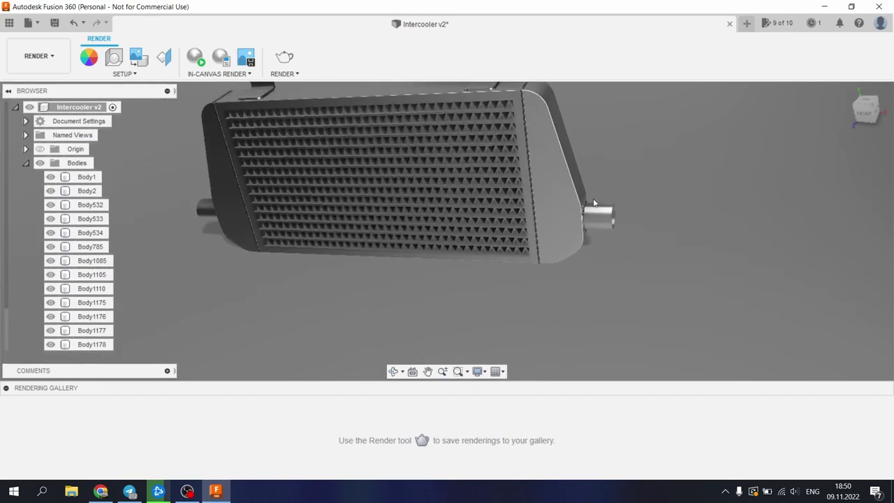
{"action": "scroll", "coordinate": [537, 223], "scroll_direction": "up", "scroll_amount": 4}
{"action": "scroll", "coordinate": [527, 227], "scroll_direction": "down", "scroll_amount": 5}
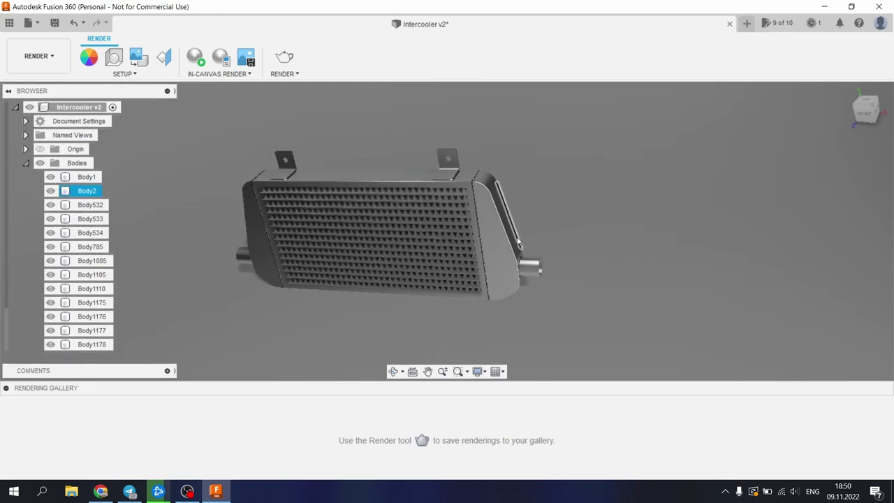
{"action": "middle_click_drag", "start_coordinate": [527, 227], "coordinate": [448, 168], "text": "shift"}
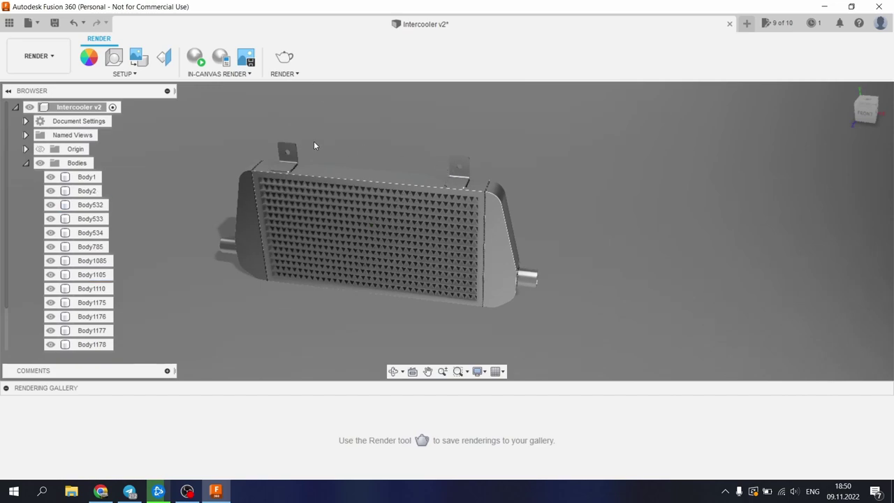
{"action": "middle_click_drag", "start_coordinate": [407, 196], "coordinate": [377, 183], "text": "shift"}
{"action": "scroll", "coordinate": [453, 207], "scroll_direction": "up", "scroll_amount": 10}
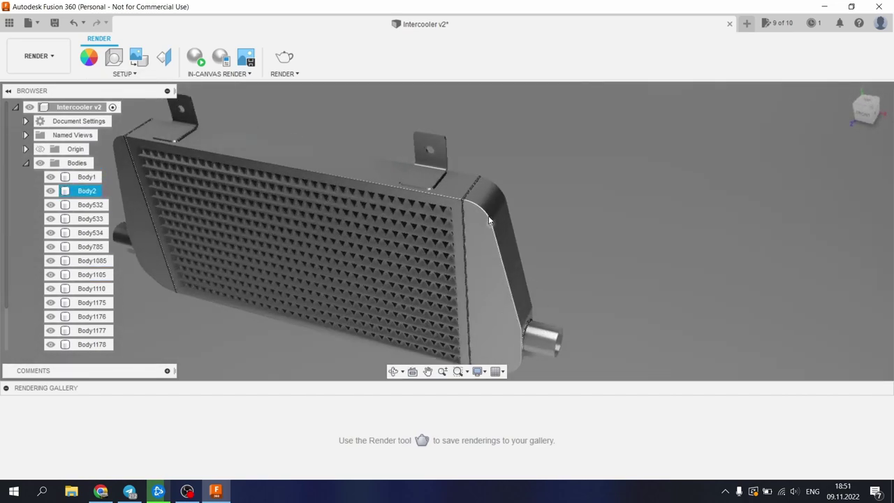
{"action": "scroll", "coordinate": [398, 185], "scroll_direction": "down", "scroll_amount": 10}
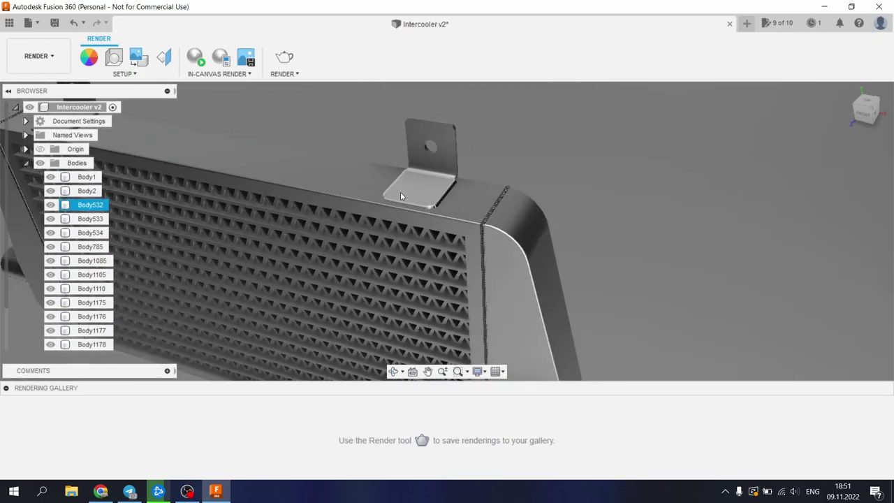
{"action": "scroll", "coordinate": [365, 256], "scroll_direction": "up", "scroll_amount": 4}
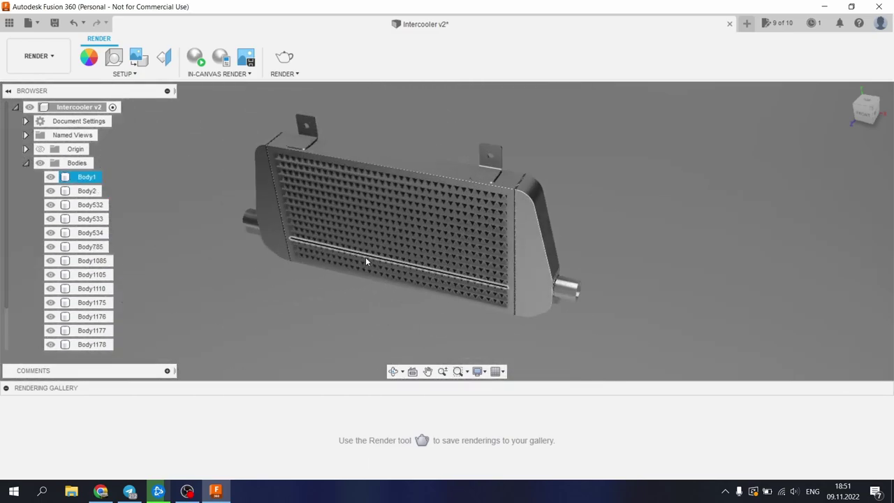
{"action": "middle_click_drag", "start_coordinate": [366, 229], "coordinate": [366, 228], "text": "shift"}
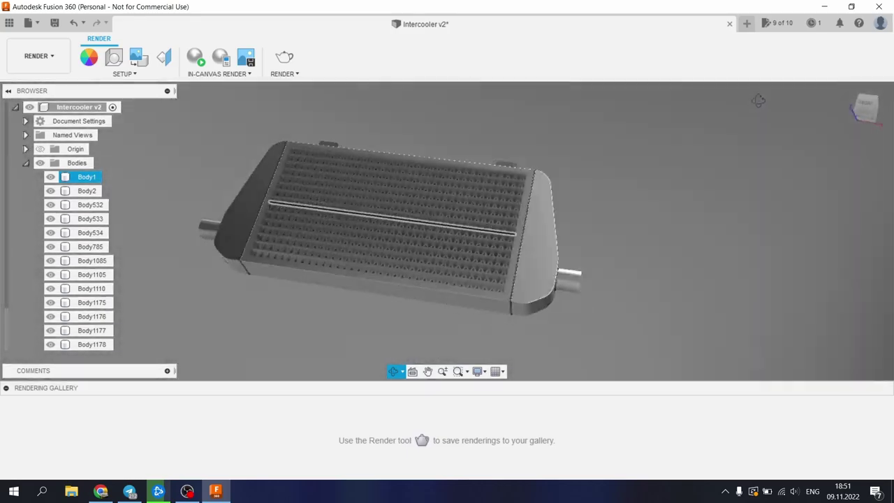
{"action": "left_click_drag", "start_coordinate": [758, 100], "coordinate": [504, 136]}
{"action": "left_click_drag", "start_coordinate": [121, 196], "coordinate": [227, 217]}
{"action": "left_click_drag", "start_coordinate": [433, 216], "coordinate": [419, 223]}
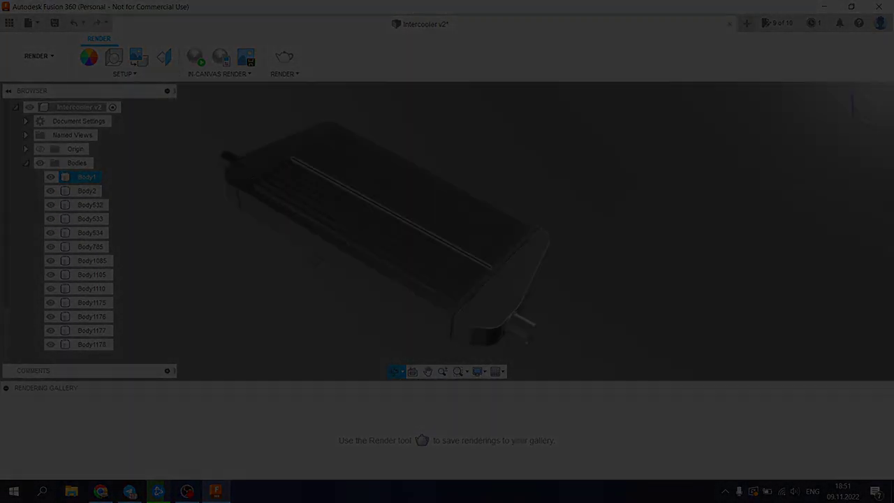